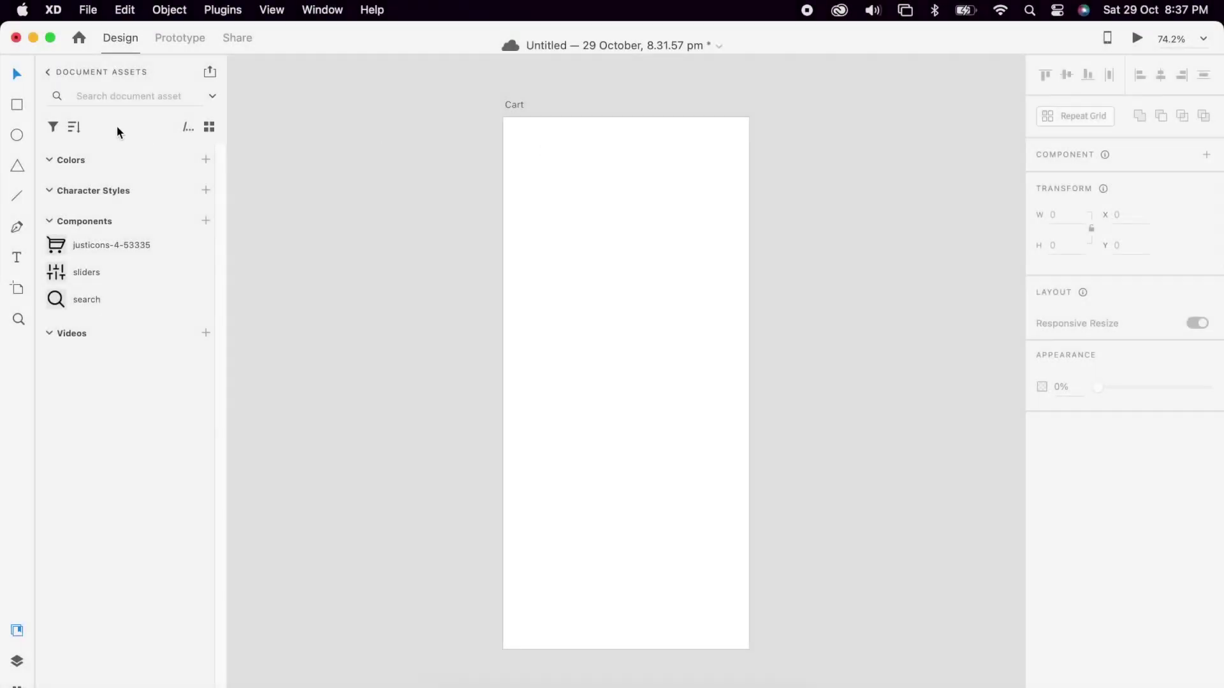
# - Draw a borderless light pink header rectangle, 390 wide by 96 high, across the top of the Cart artboard
pyautogui.click(18, 107)
pyautogui.moveTo(503, 117)
pyautogui.mouseDown()
pyautogui.moveTo(683, 178)
pyautogui.moveTo(749, 178)
pyautogui.mouseUp()
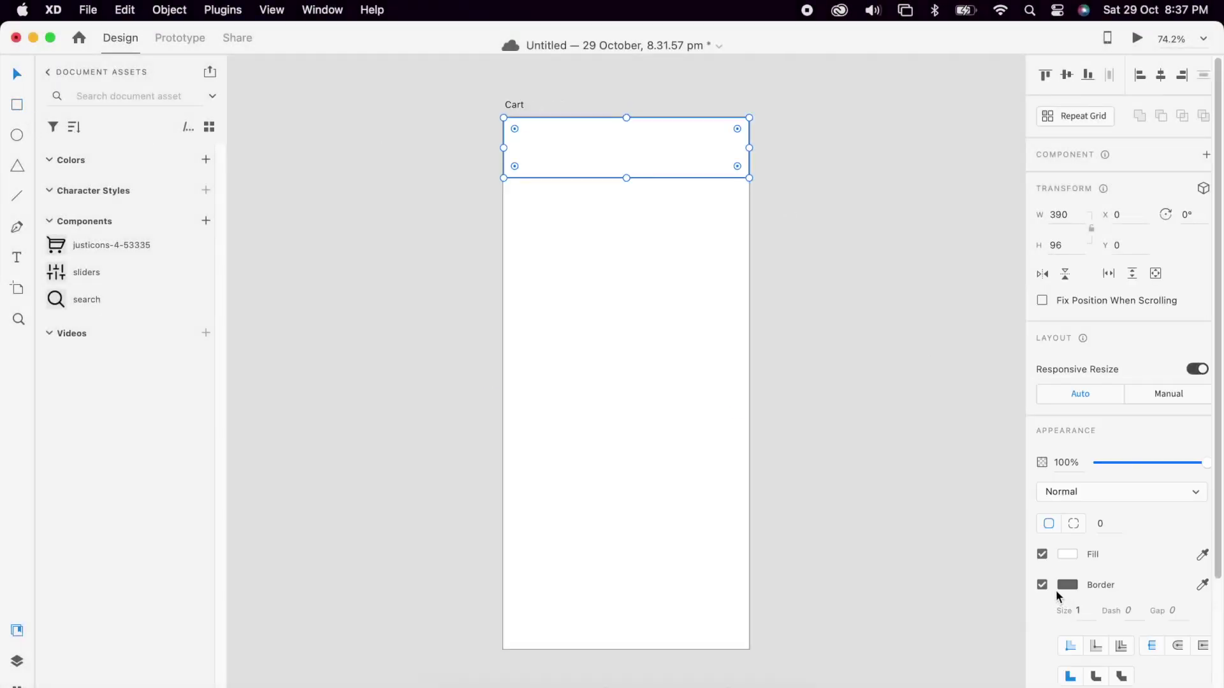
pyautogui.click(1046, 584)
pyautogui.click(1064, 554)
pyautogui.click(1009, 483)
pyautogui.click(890, 473)
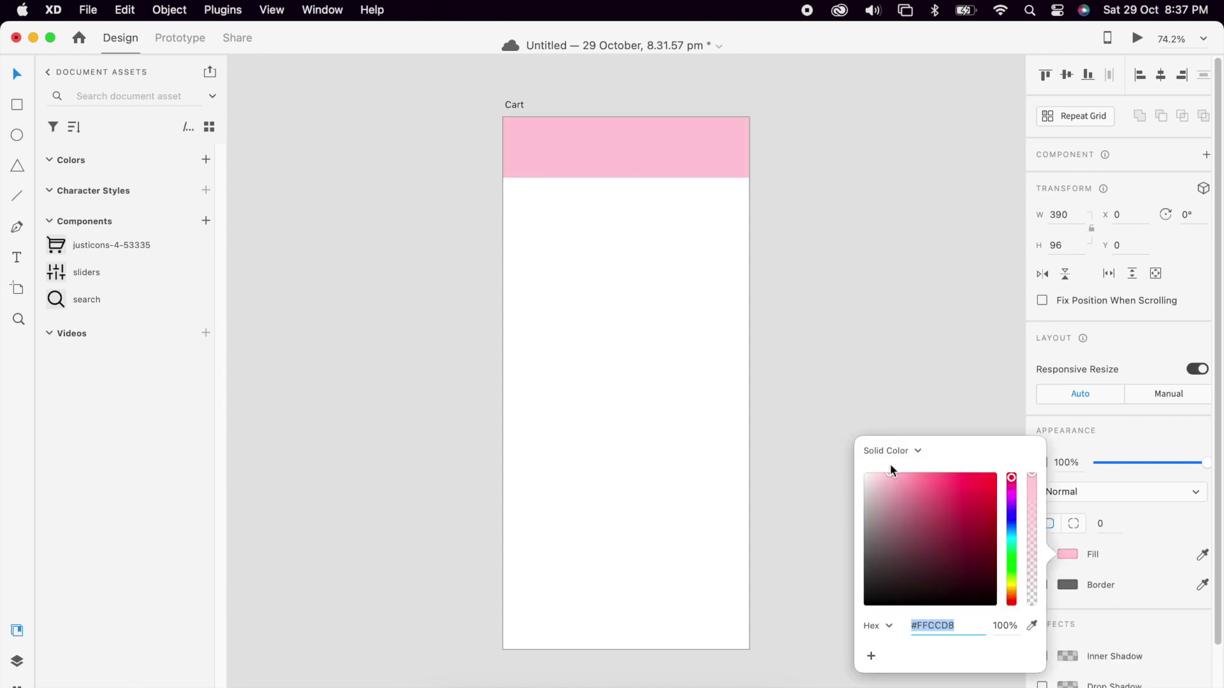
pyautogui.click(797, 318)
# - Add the text "Vegetables" inside the pink header
pyautogui.scroll(3, 675, 282)
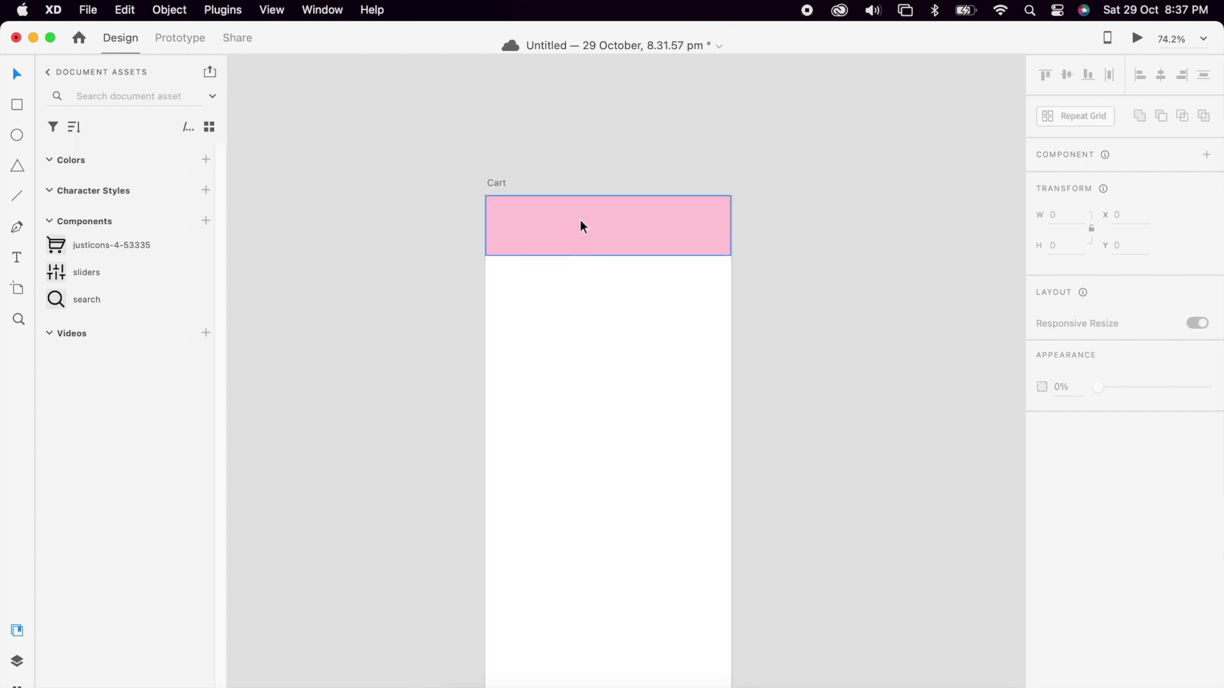
pyautogui.scroll(5, 598, 242)
pyautogui.press('y')
pyautogui.press('t')
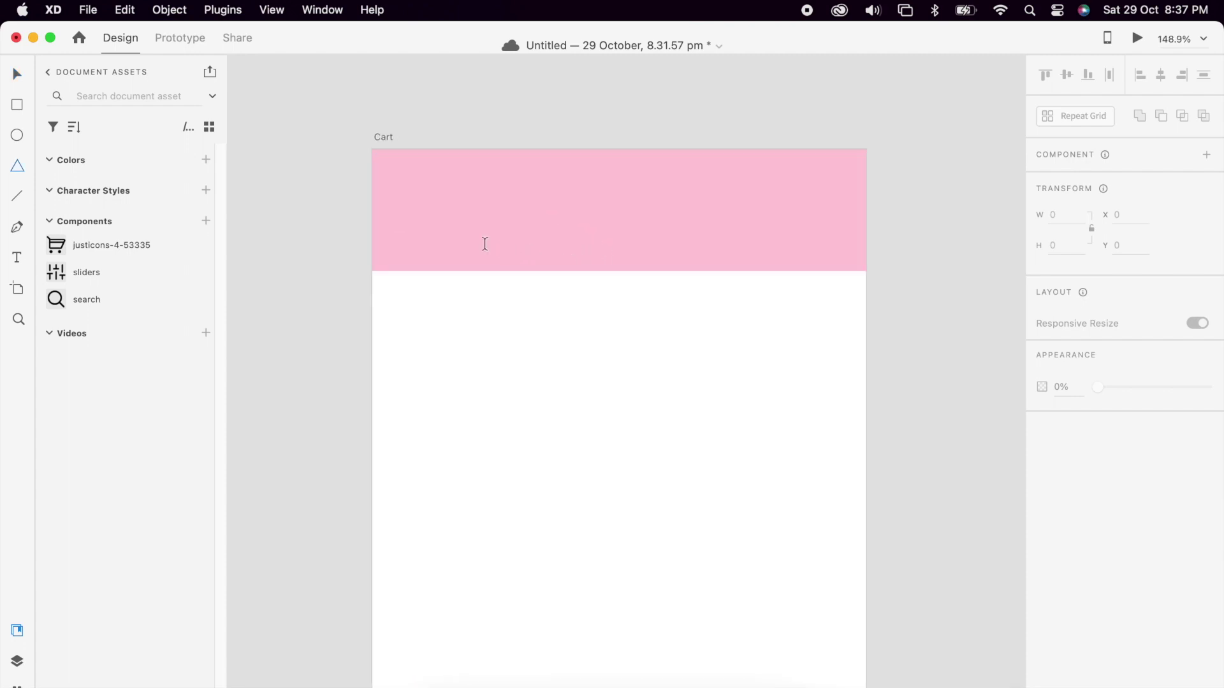
pyautogui.click(431, 239)
pyautogui.write('ve')
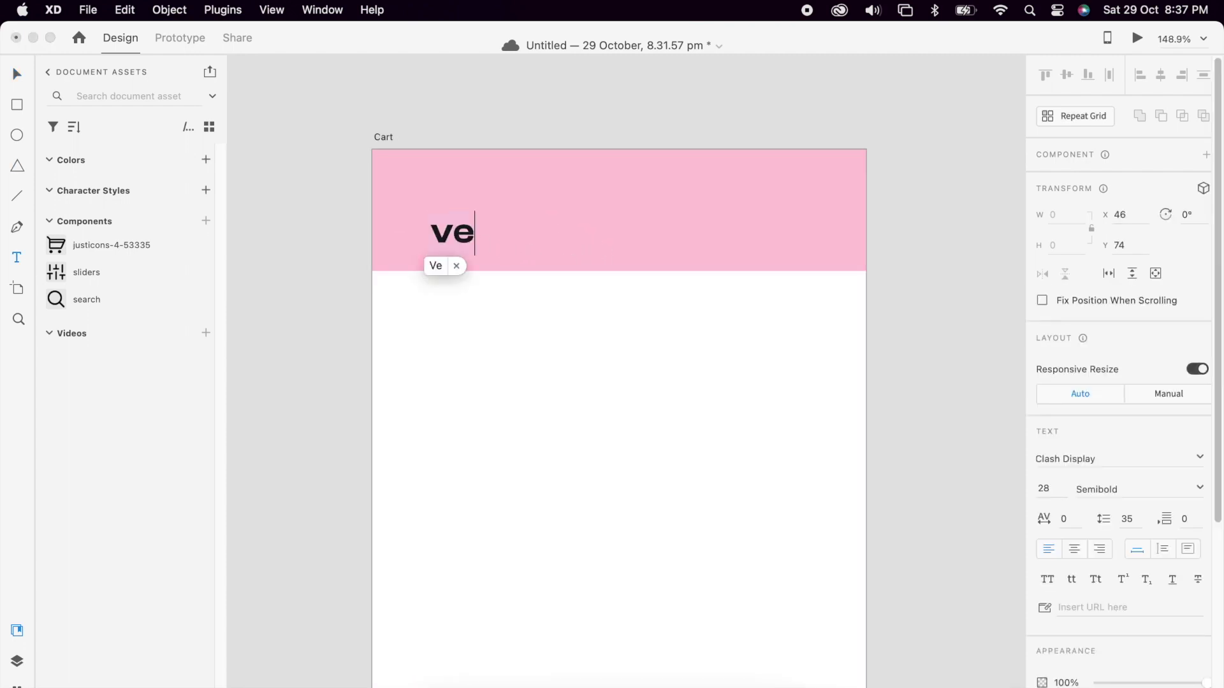
pyautogui.write('getables')
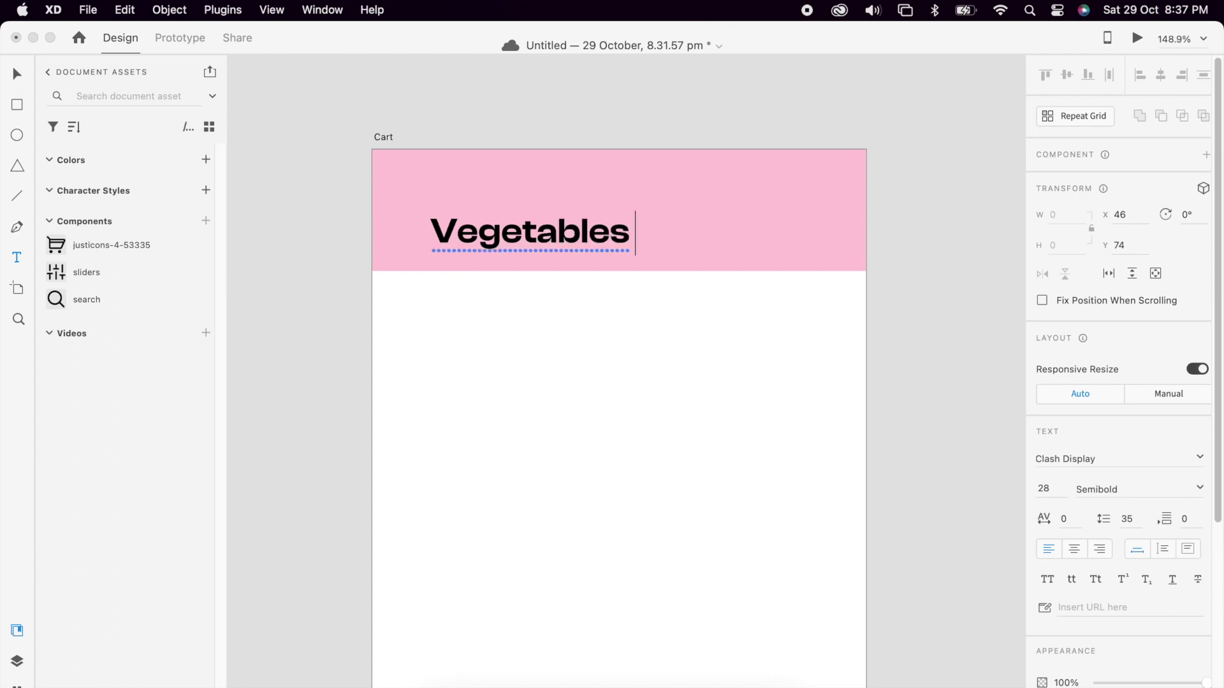
pyautogui.press('Escape')
# - Move the Vegetables title towards the header's left edge, to X 25, Y 49
pyautogui.moveTo(571, 243); pyautogui.dragTo(533, 232)
pyautogui.press('Right')
pyautogui.press('Right')
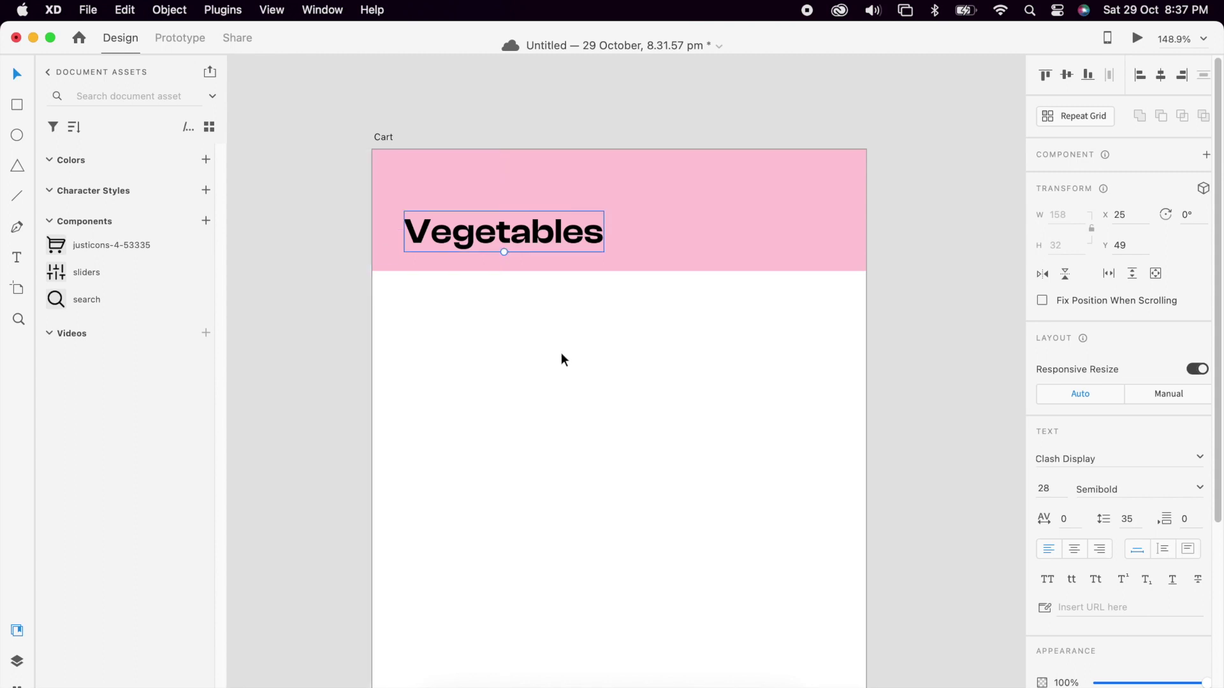
# - Draw a borderless white circle about 37 px wide at the header's right end and shift it to X 328
pyautogui.moveTo(800, 205); pyautogui.dragTo(847, 252)
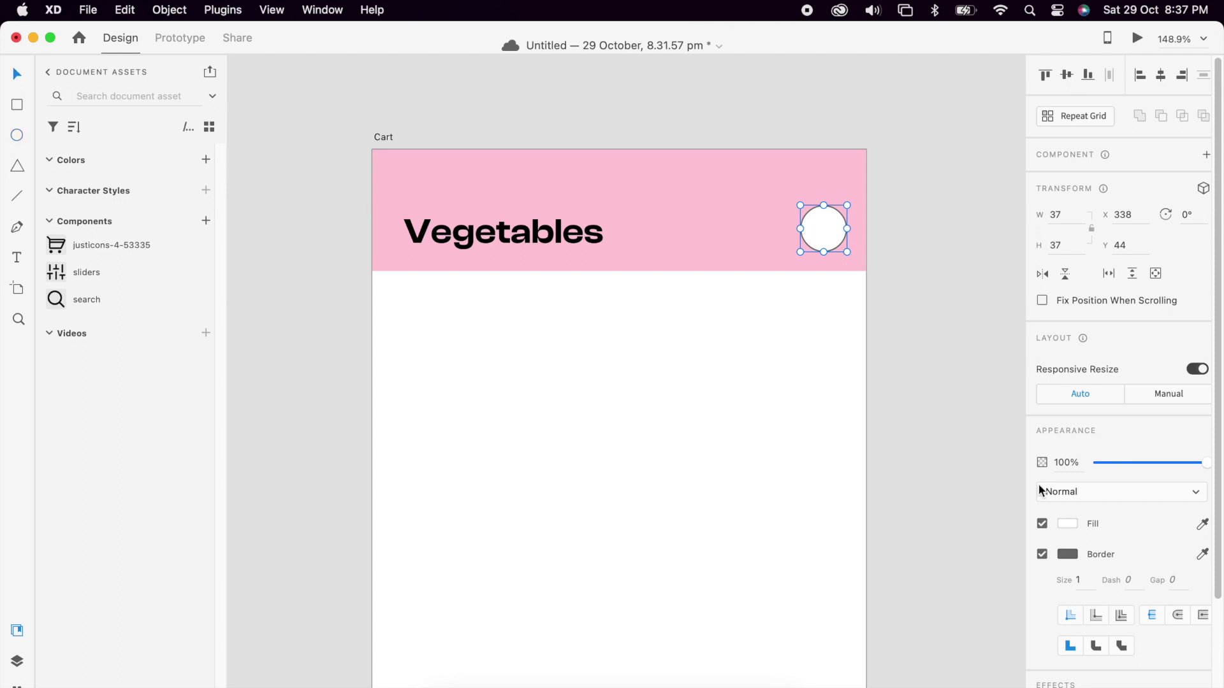
pyautogui.click(1039, 555)
pyautogui.press('alt')
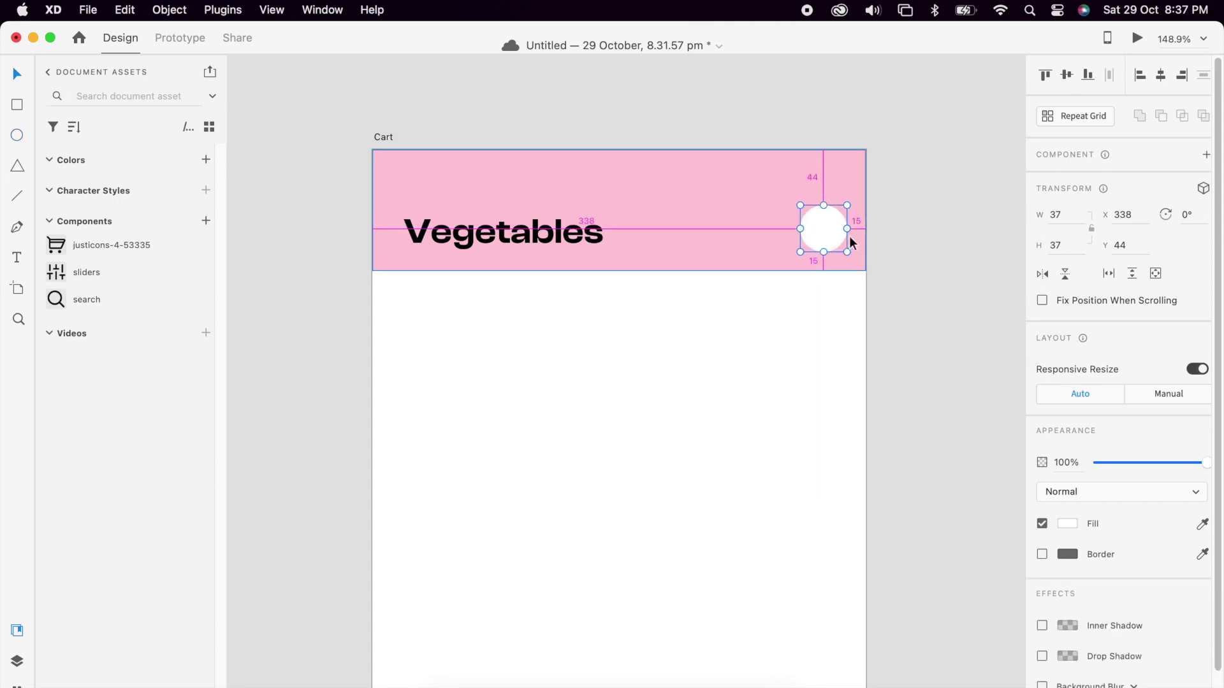
pyautogui.hotkey('shift', 'Left')
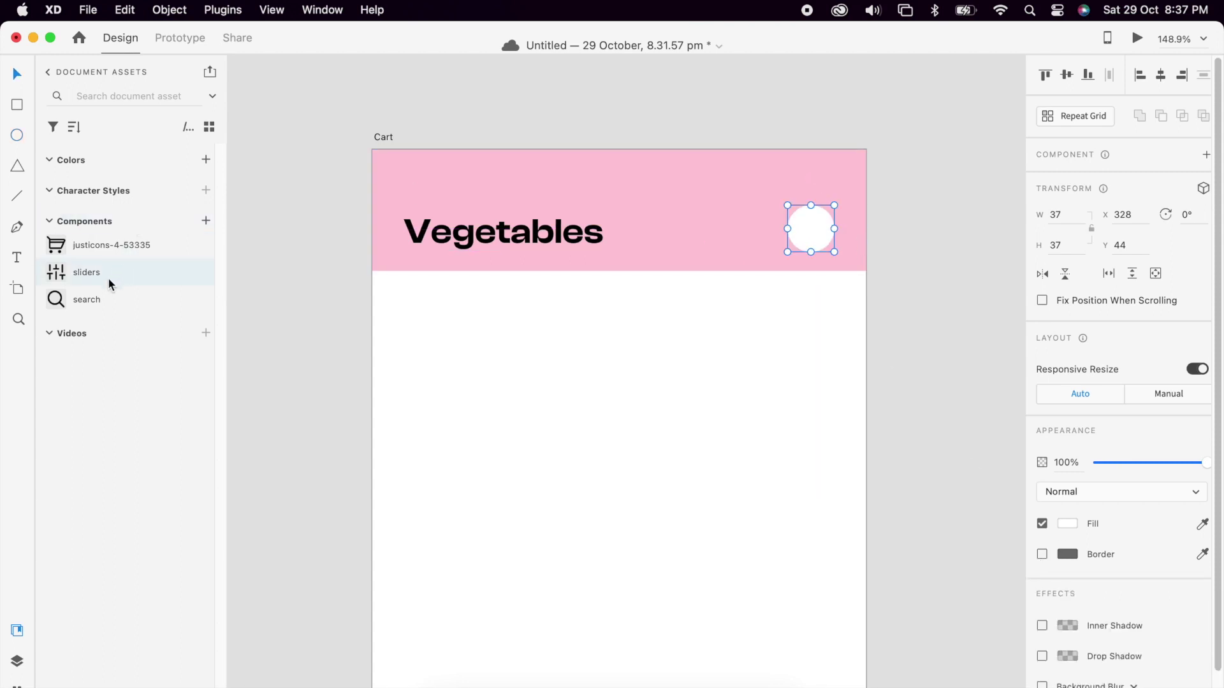
# - Place the search component in the middle of the white circle and group it with the circle
pyautogui.moveTo(106, 296); pyautogui.dragTo(819, 243)
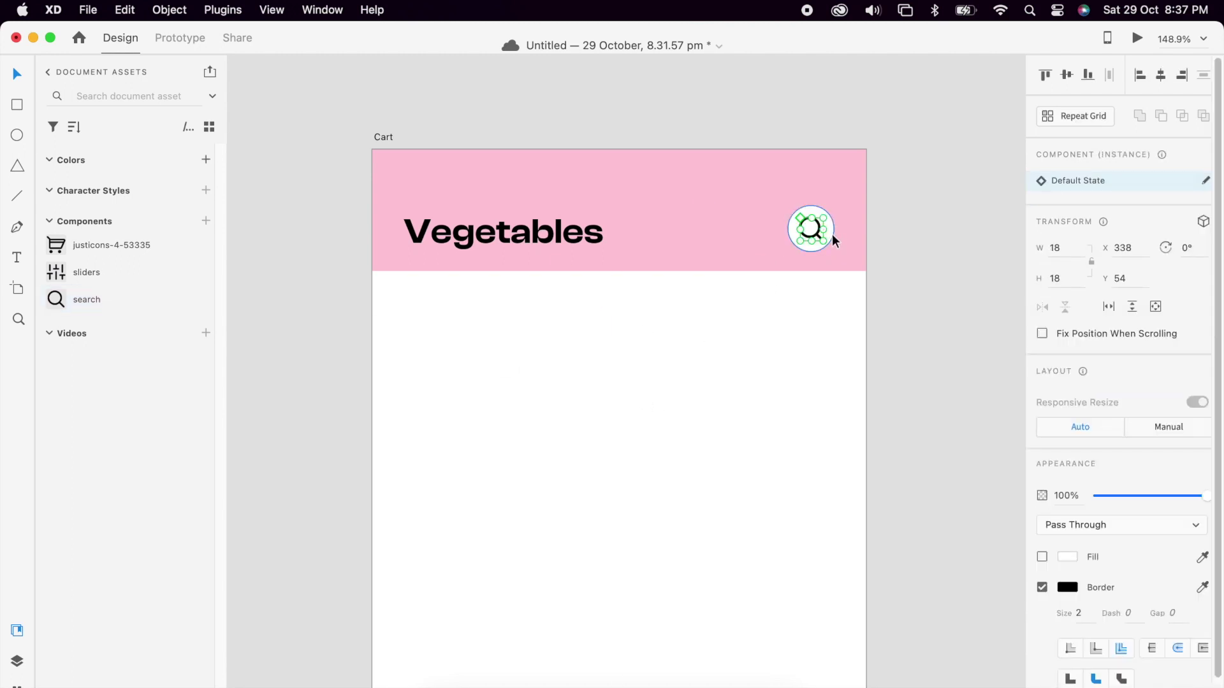
pyautogui.keyDown('shift'); pyautogui.click(831, 235); pyautogui.keyUp('shift')
pyautogui.press('super+g')
pyautogui.click(795, 342)
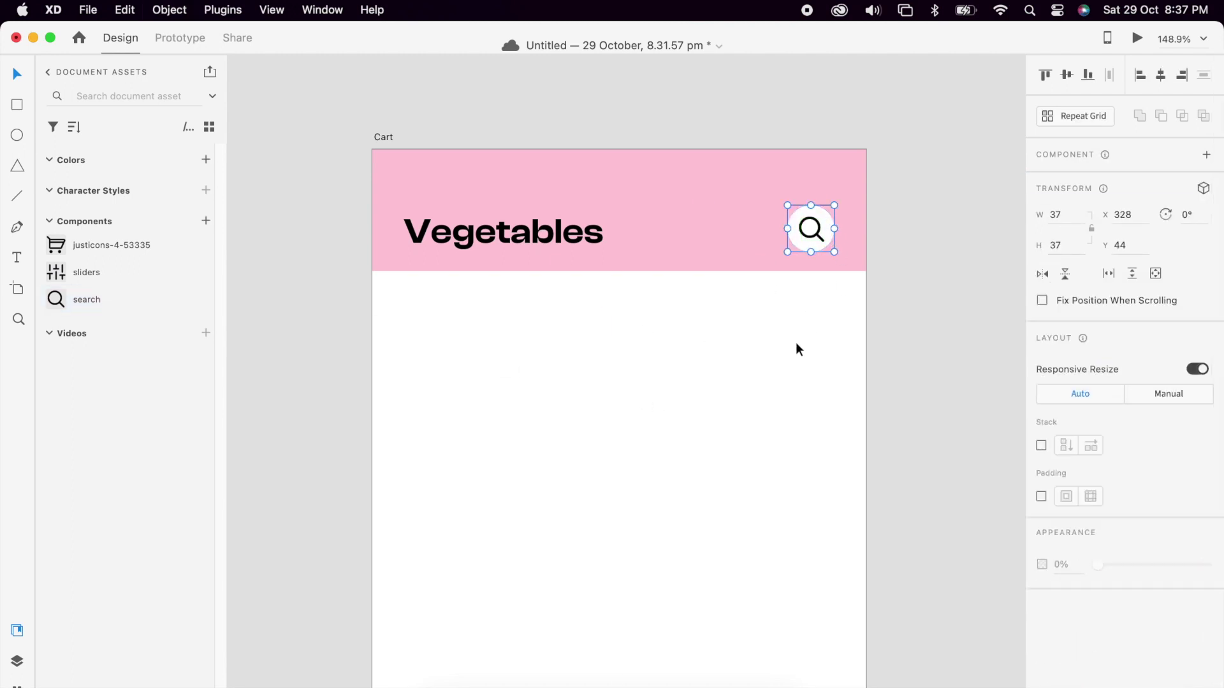
# - Break the search component into a plain, slightly smaller icon group and centre it within the white circle
pyautogui.doubleClick(817, 233)
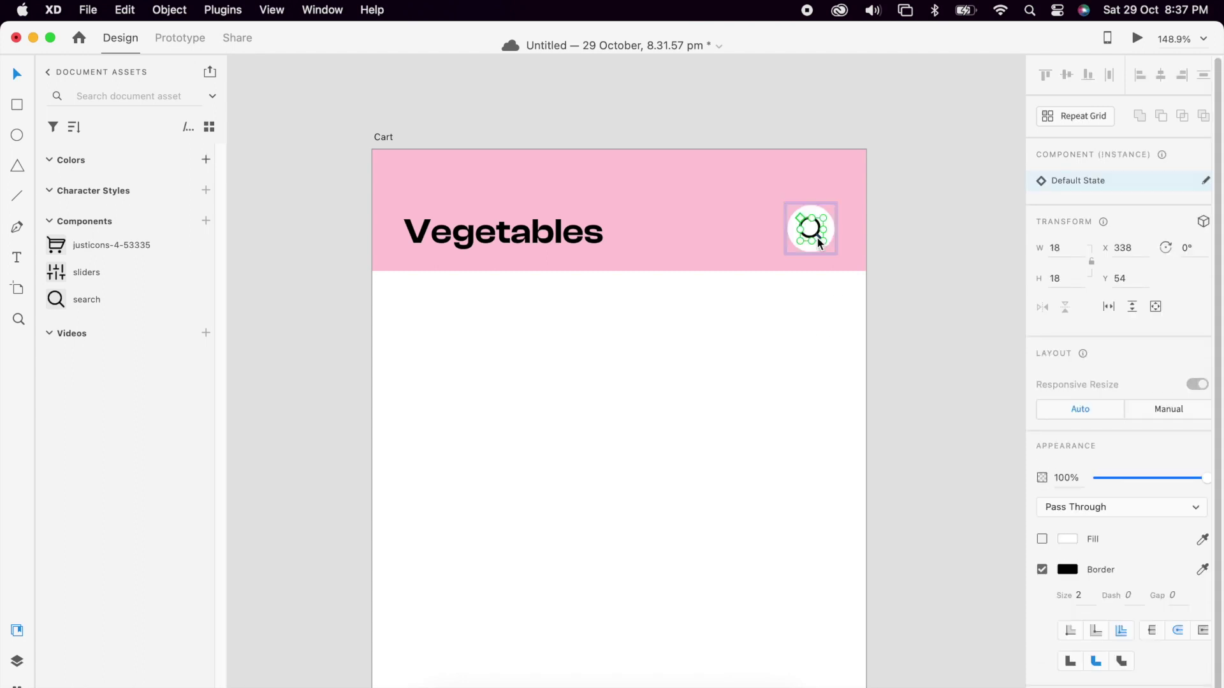
pyautogui.press('super+shift+g')
pyautogui.moveTo(823, 241); pyautogui.dragTo(820, 237)
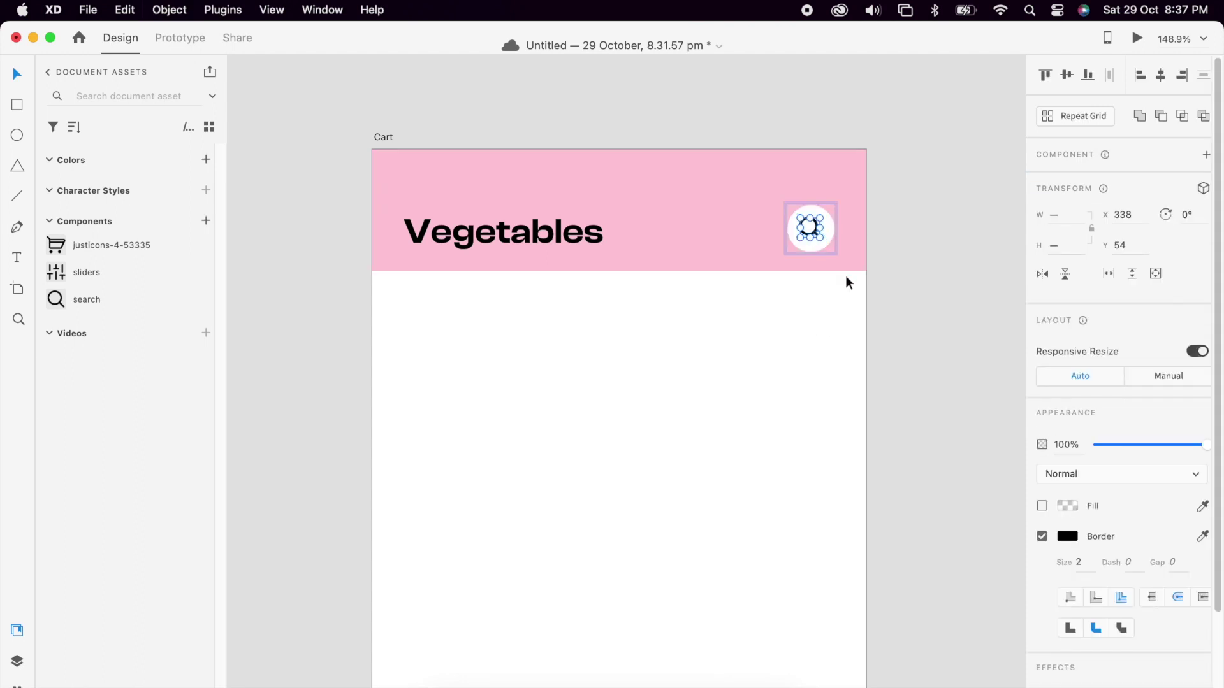
pyautogui.press('super+g')
pyautogui.keyDown('shift'); pyautogui.click(823, 247); pyautogui.keyUp('shift')
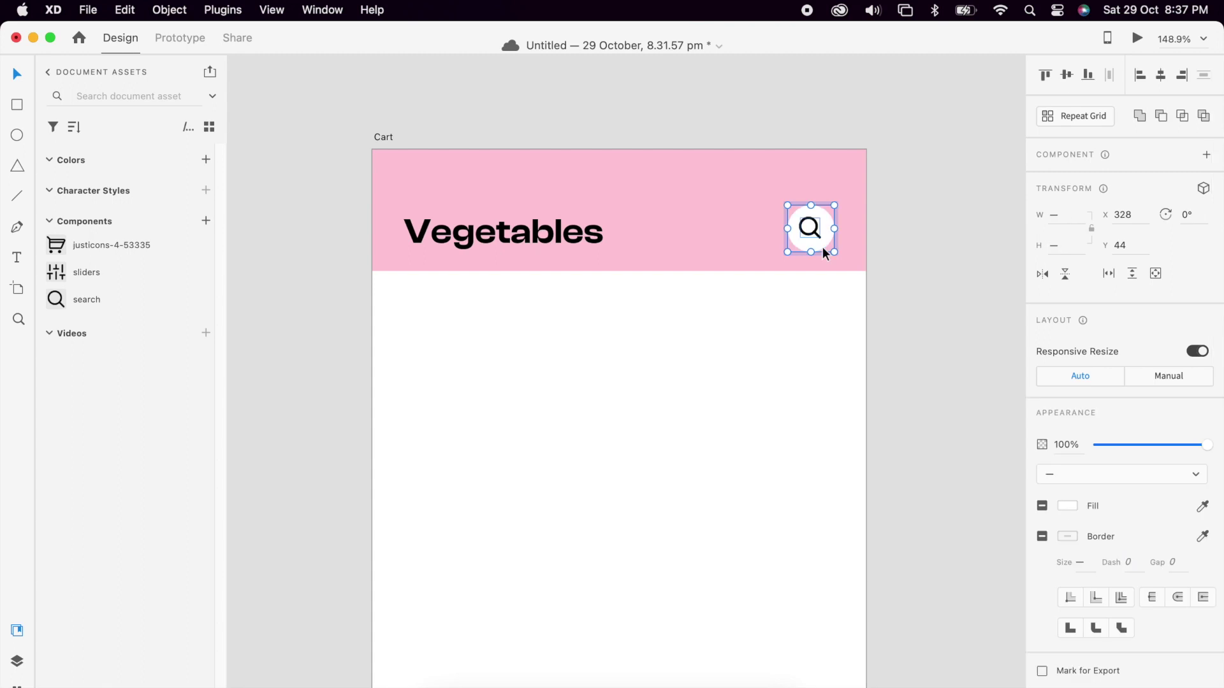
pyautogui.click(1165, 79)
pyautogui.click(1009, 140)
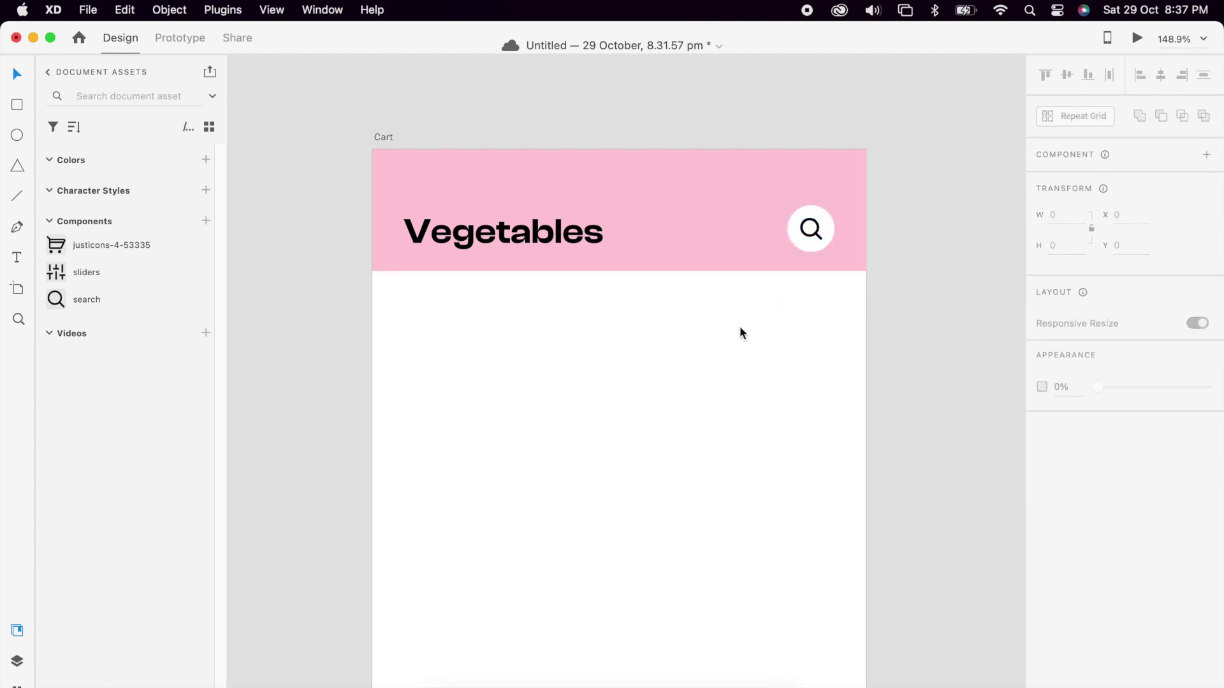
# - Place the sliders component in the header, 20 px to the left of the search circle
pyautogui.moveTo(95, 279); pyautogui.dragTo(762, 237)
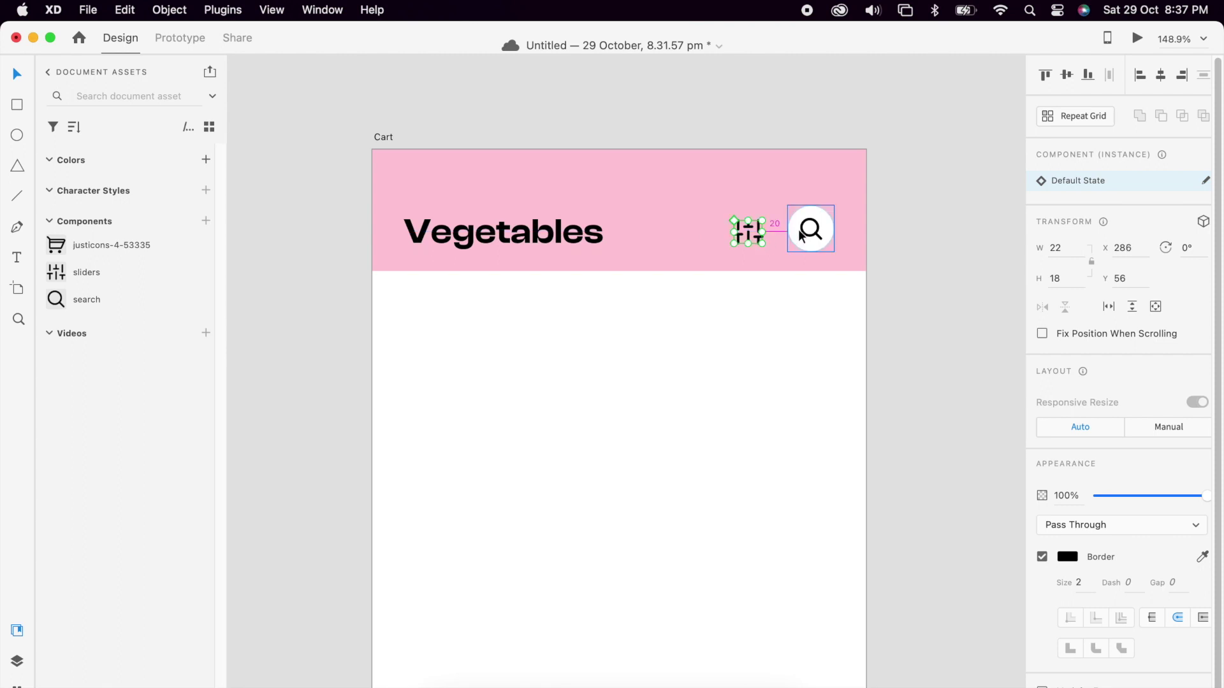
pyautogui.click(740, 465)
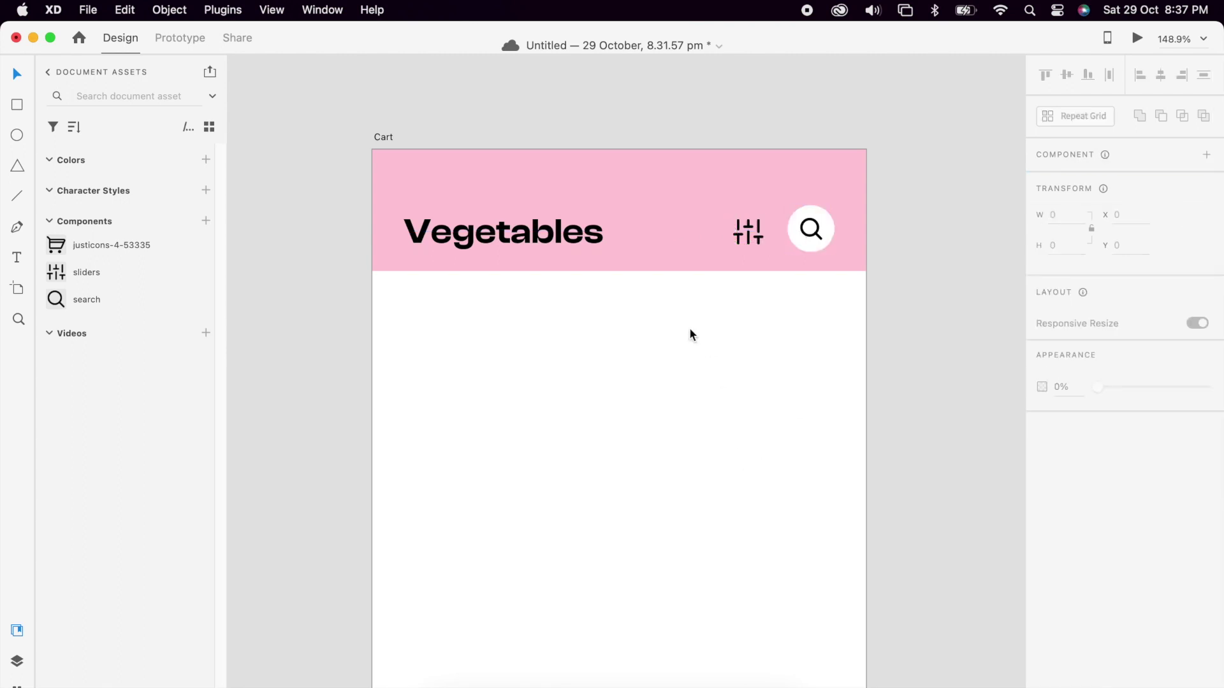
pyautogui.click(610, 270)
# - Vertically centre the Vegetables title, sliders icon and search button with each other and group them
pyautogui.click(576, 244)
pyautogui.keyDown('shift'); pyautogui.click(760, 230); pyautogui.keyUp('shift')
pyautogui.keyDown('shift'); pyautogui.click(811, 228); pyautogui.keyUp('shift')
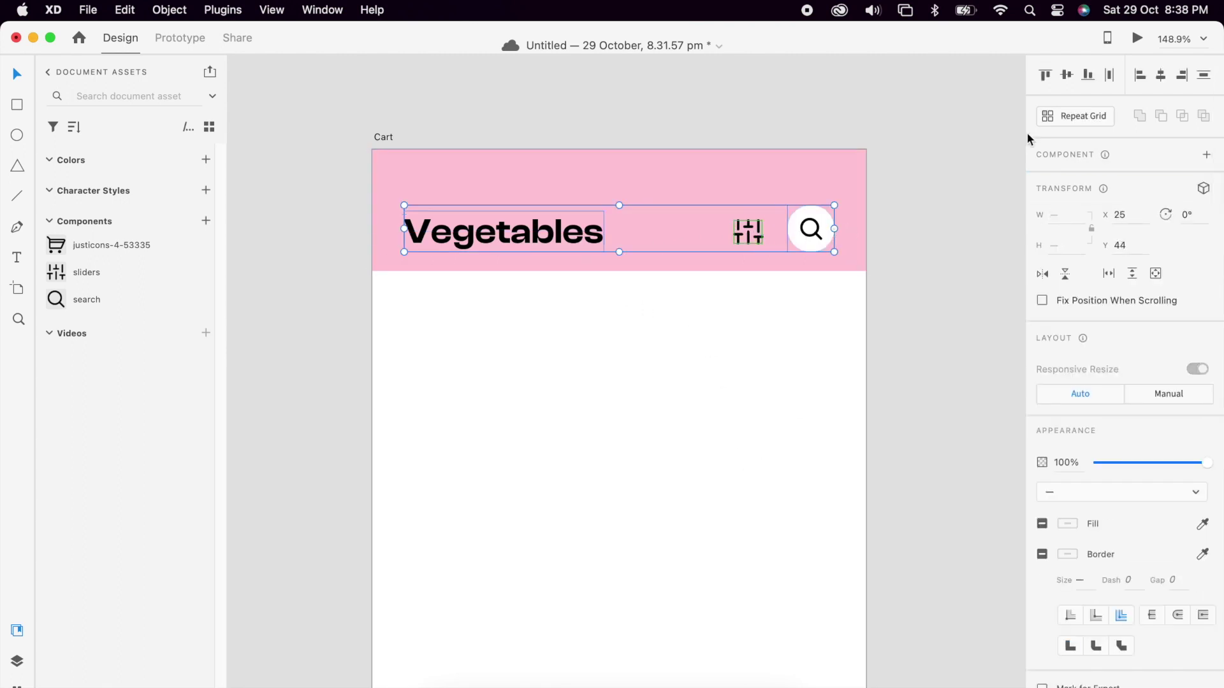
pyautogui.click(1065, 78)
pyautogui.rightClick(593, 233)
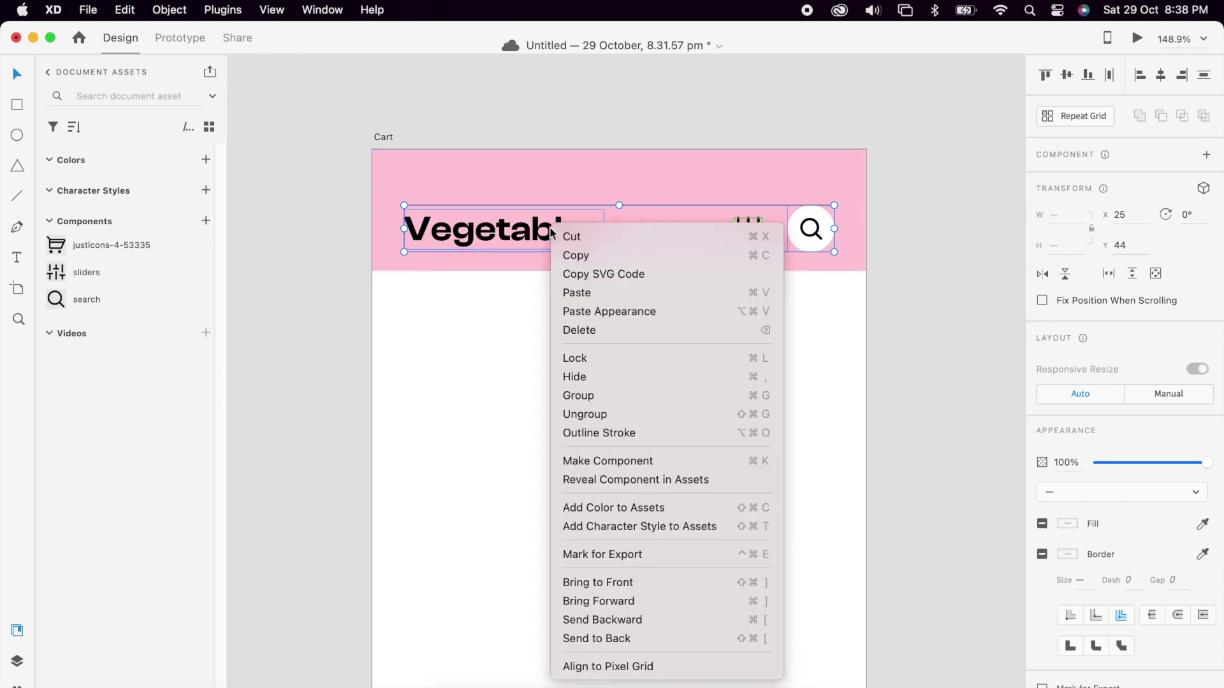
pyautogui.click(580, 396)
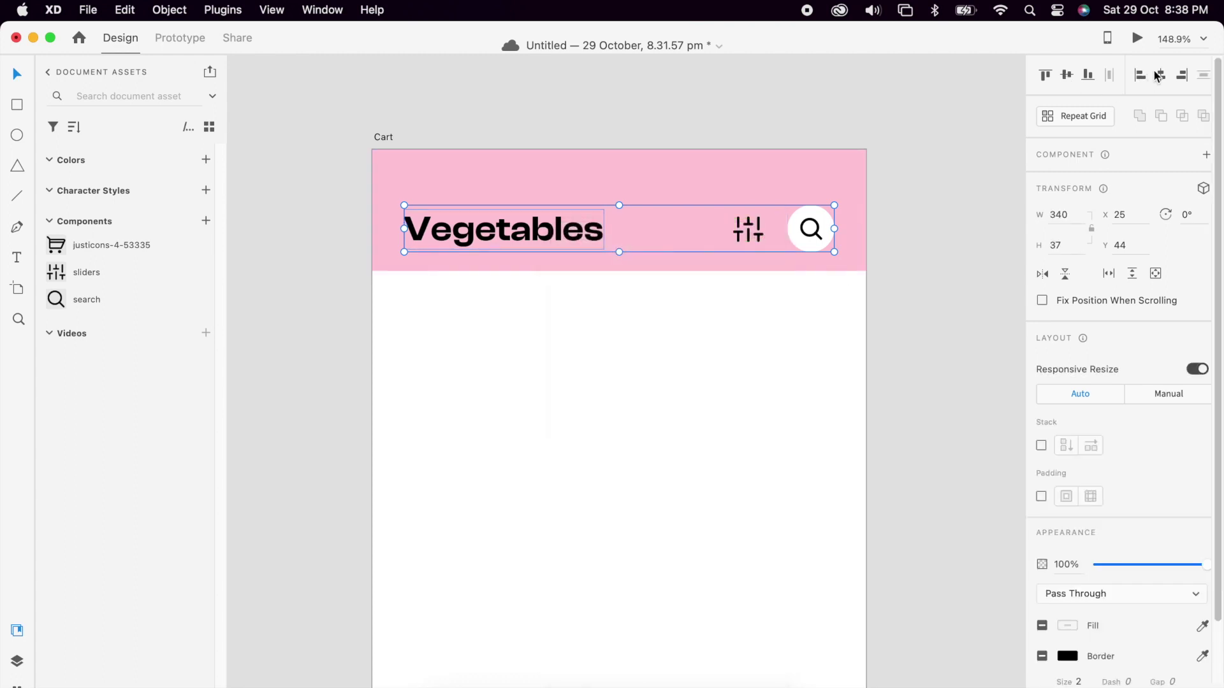
# - Set the pink header rectangle's height to 106
pyautogui.click(763, 268)
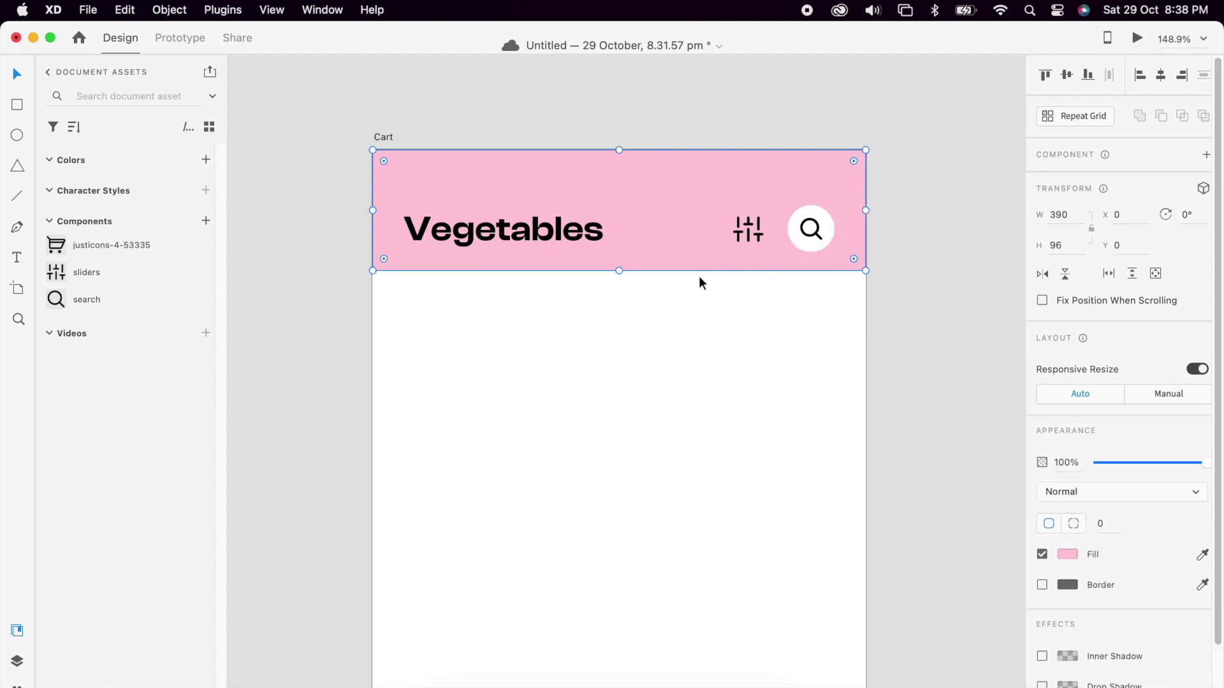
pyautogui.write('106')
pyautogui.press('Return')
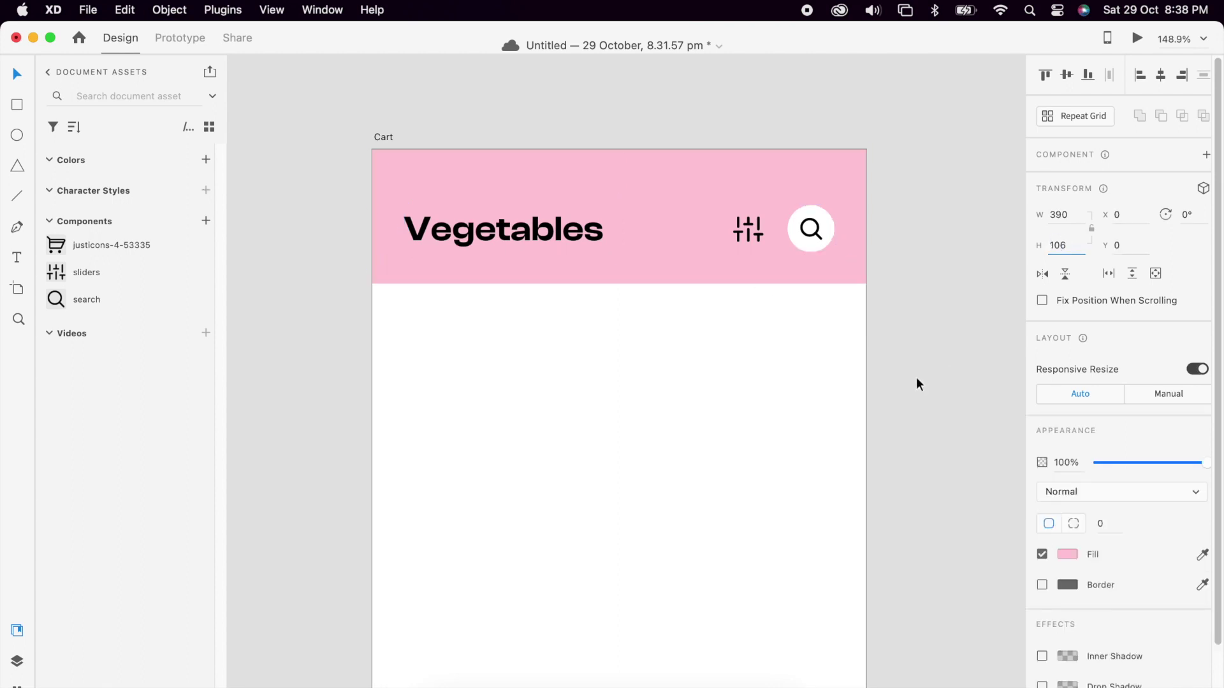
# - Group the pink header rectangle with the title and icons group
pyautogui.moveTo(921, 349); pyautogui.dragTo(395, 171)
pyautogui.rightClick(469, 208)
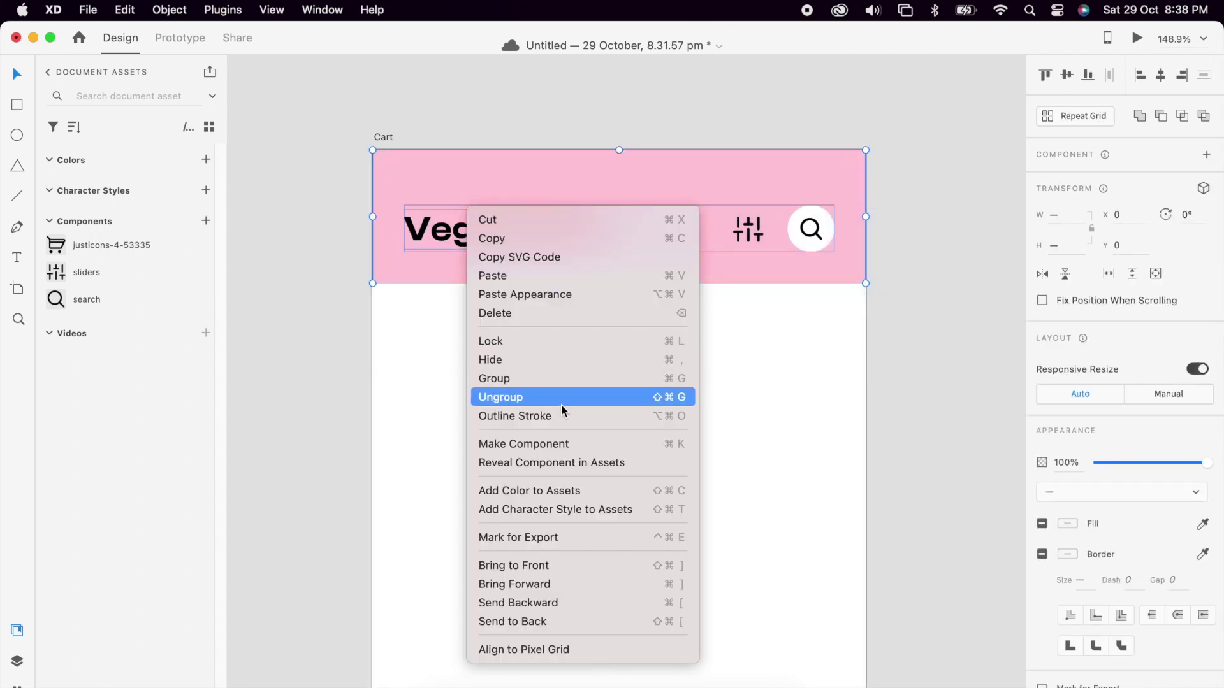
pyautogui.click(548, 378)
pyautogui.click(471, 362)
# - Copy the pink header rectangle and place the duplicate along the artboard's bottom edge at Y 738
pyautogui.scroll(-5, 495, 365)
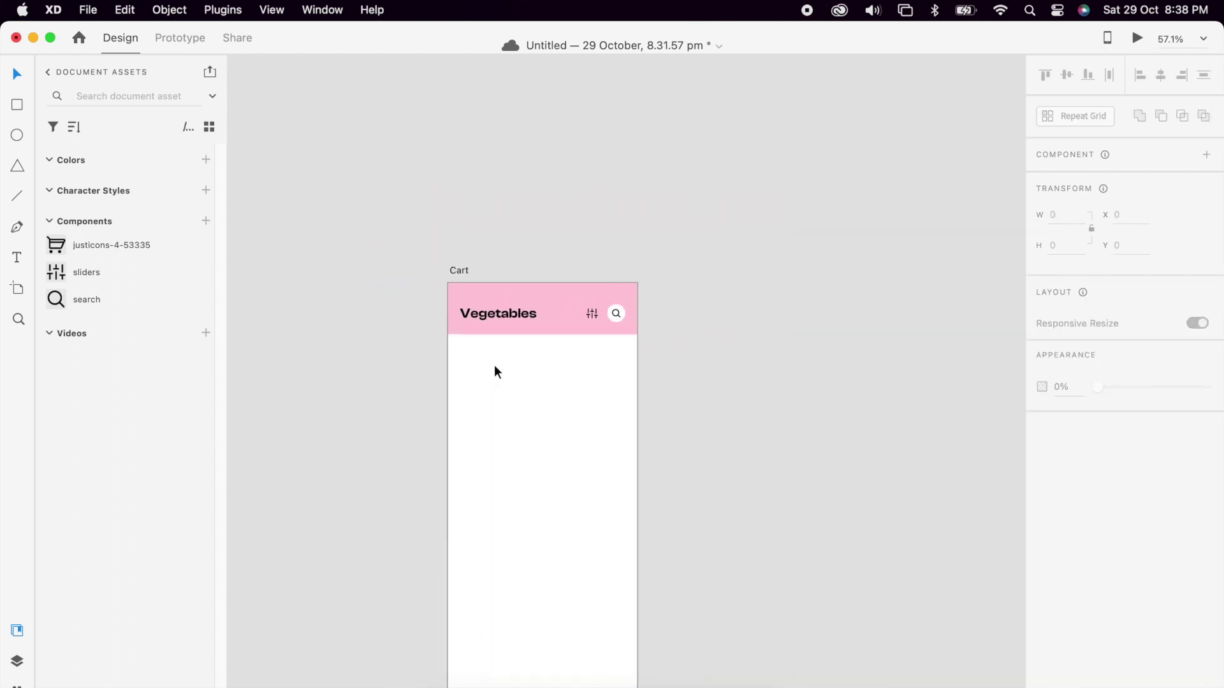
pyautogui.scroll(-2, 512, 214)
pyautogui.scroll(3, 511, 214)
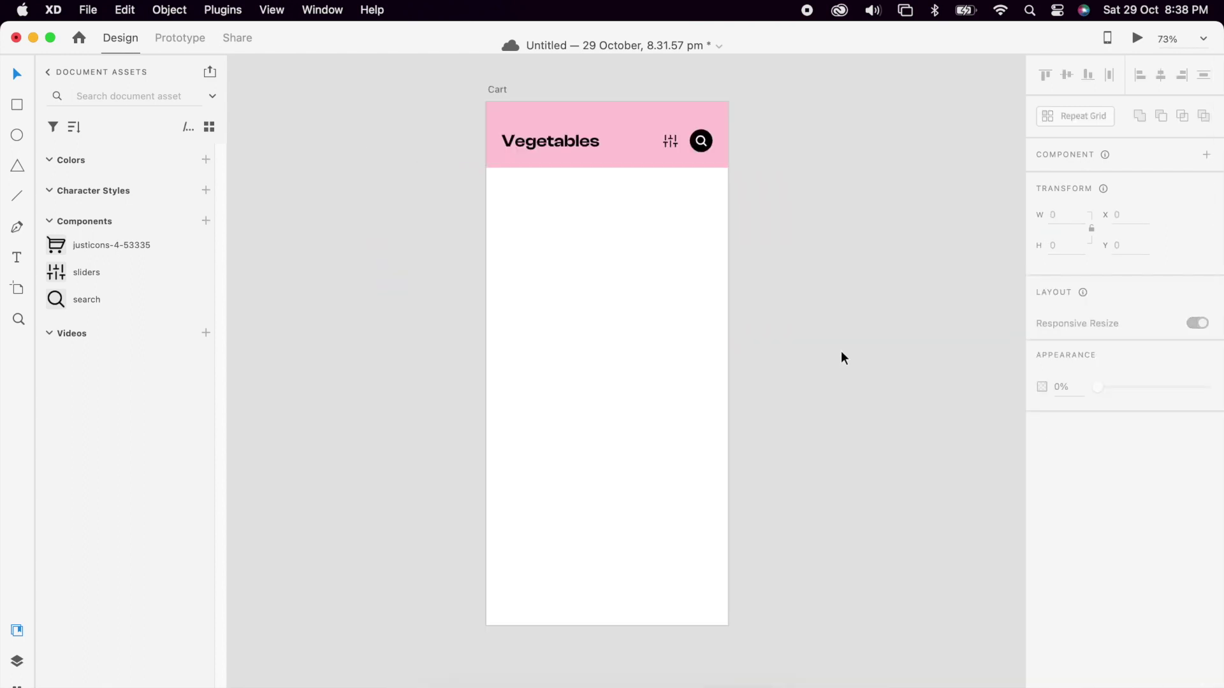
pyautogui.keyDown('super'); pyautogui.click(601, 155); pyautogui.keyUp('super')
pyautogui.press('super+c')
pyautogui.click(636, 254)
pyautogui.press('super+v')
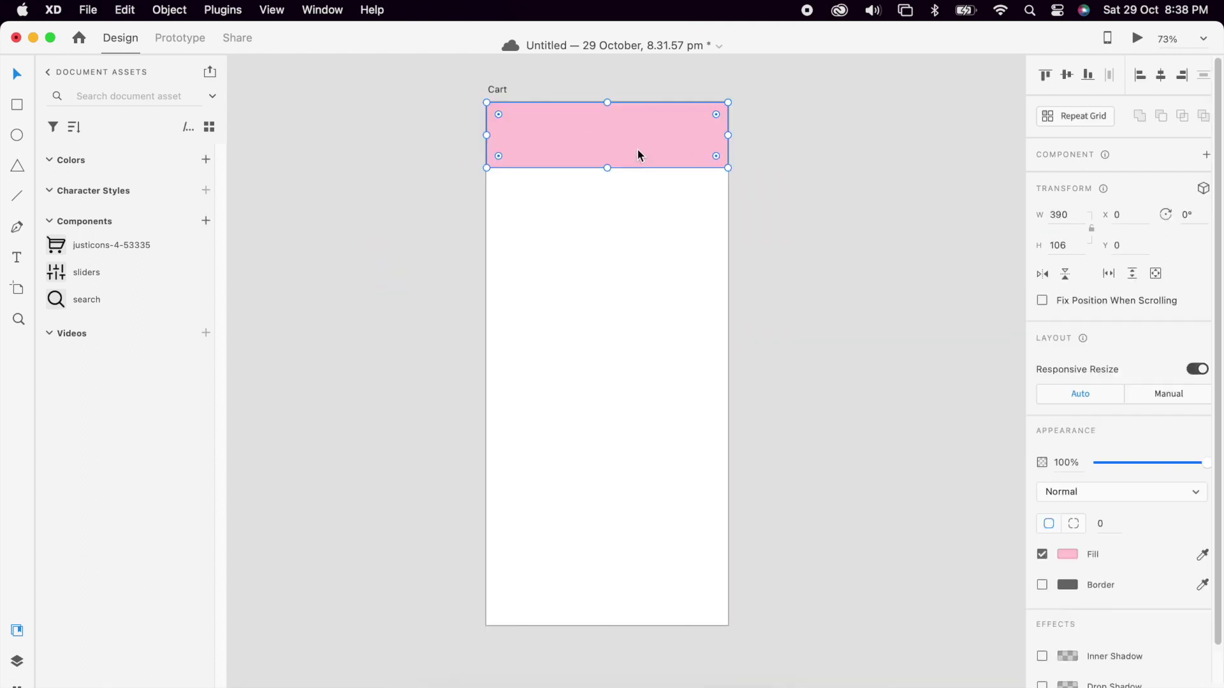
pyautogui.moveTo(637, 147); pyautogui.dragTo(657, 598)
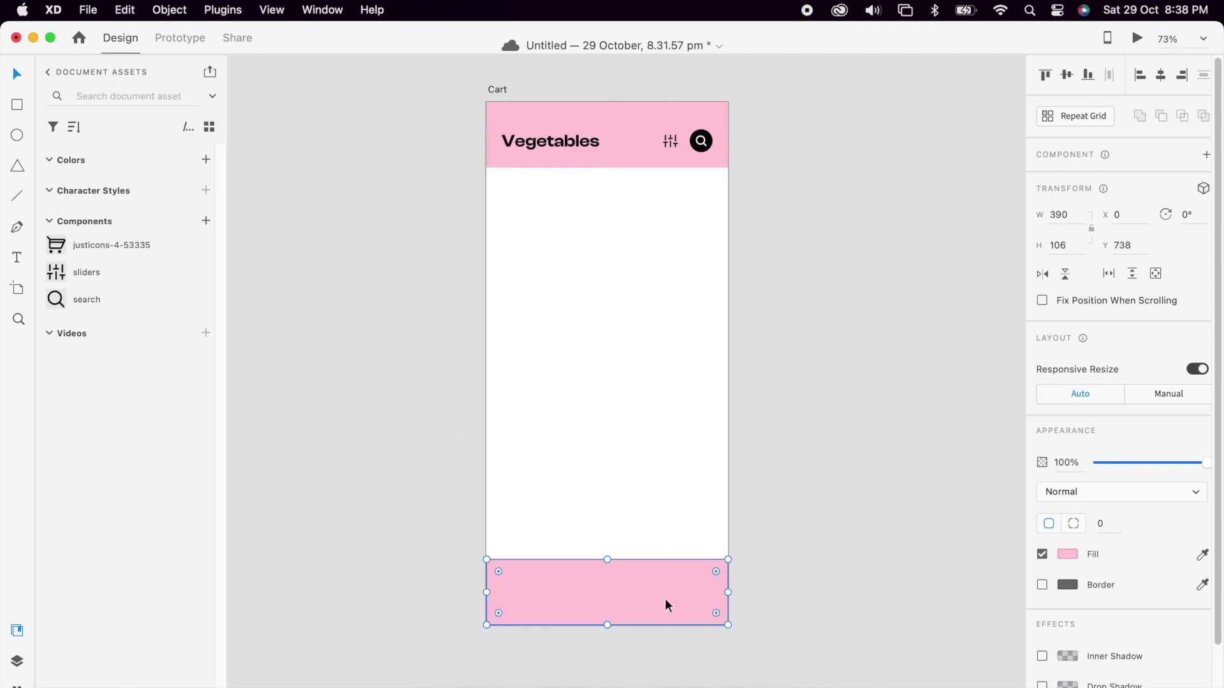
# - Change the fill of the bottom bar to black
pyautogui.click(1068, 555)
pyautogui.moveTo(916, 574); pyautogui.dragTo(829, 621)
pyautogui.click(733, 636)
# - Draw a 40 px circle overlapping the black bar's top edge and centre it horizontally on the artboard
pyautogui.scroll(4, 581, 595)
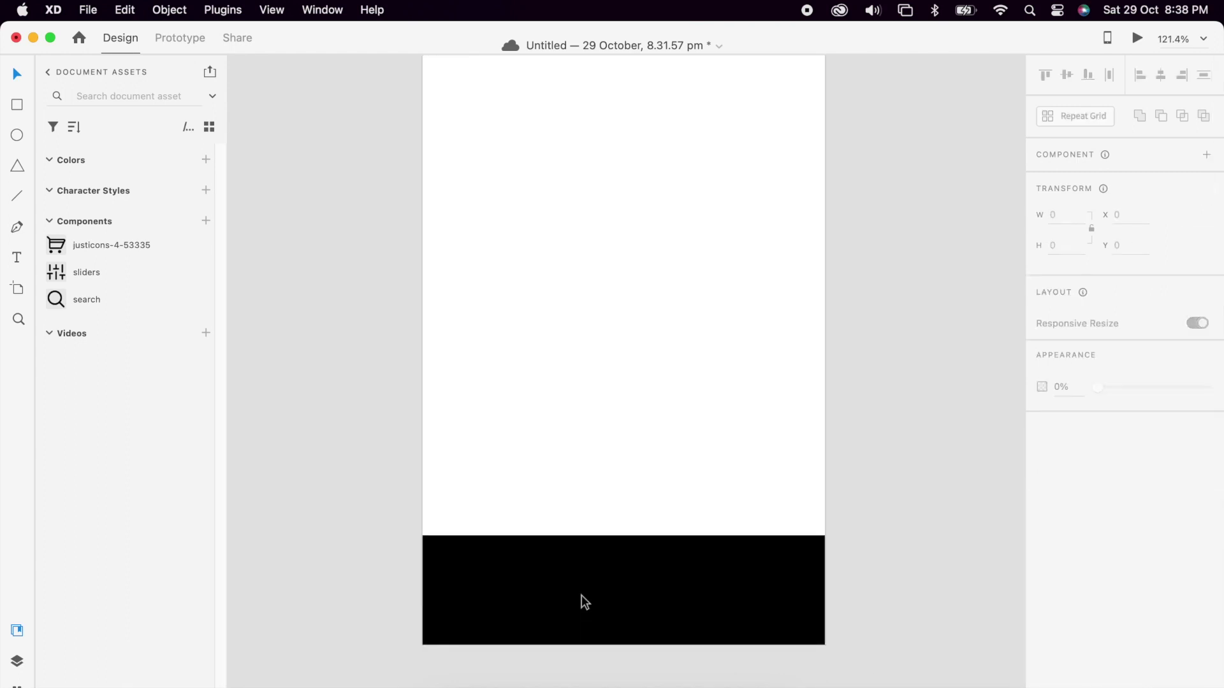
pyautogui.scroll(3, 581, 595)
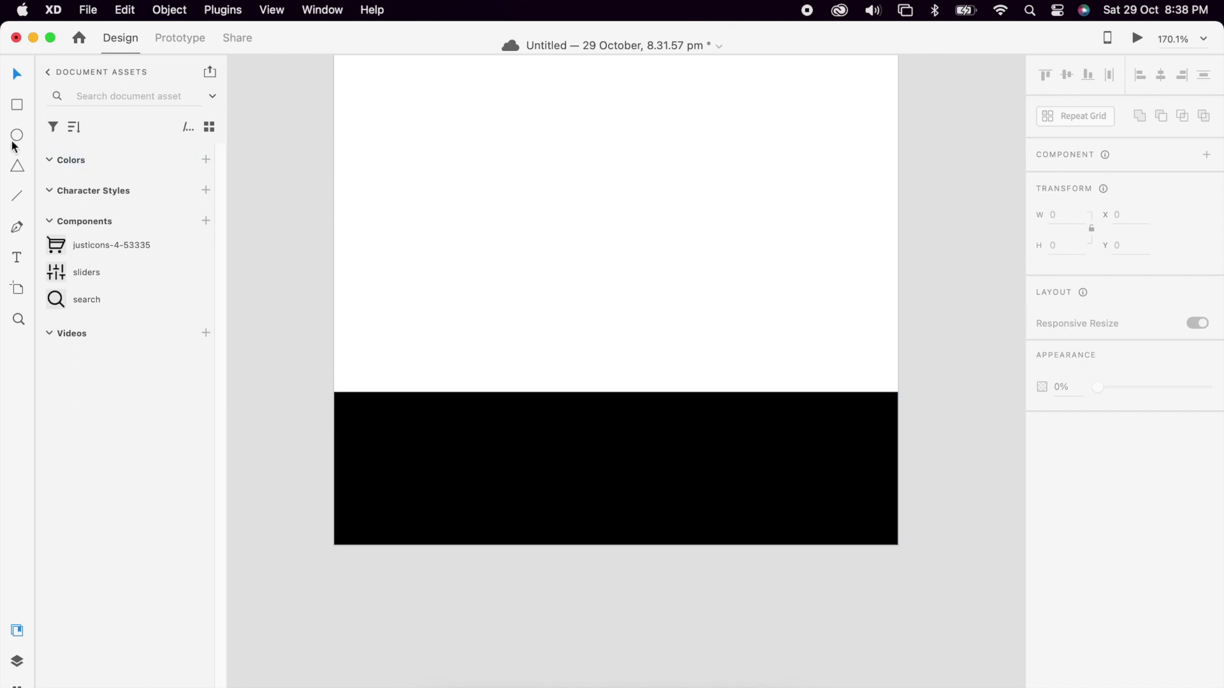
pyautogui.moveTo(575, 379); pyautogui.dragTo(653, 436)
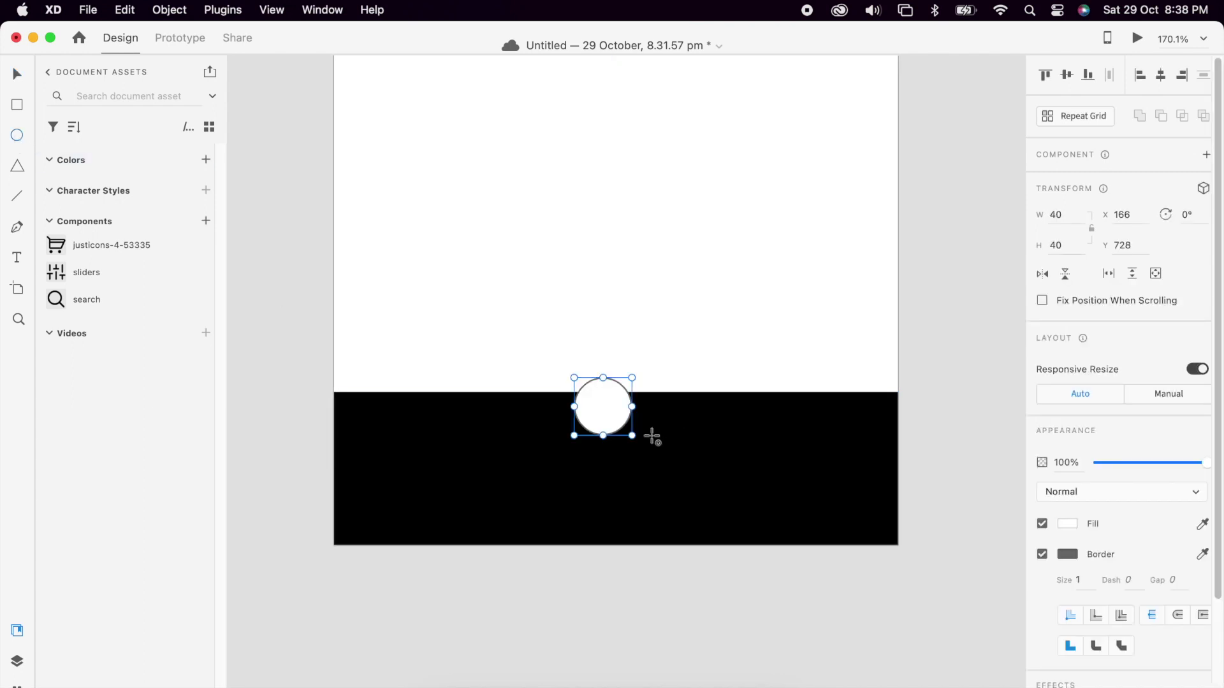
pyautogui.click(1160, 79)
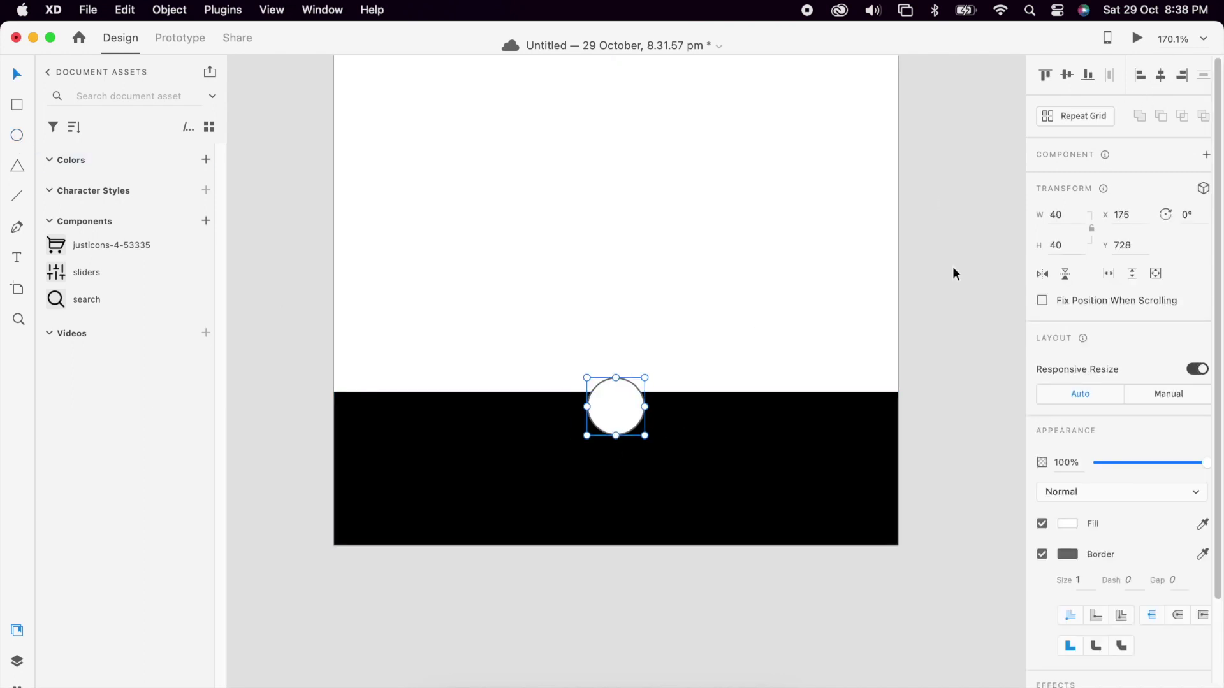
# - Remove the border from the white circle on the black bar's top edge
pyautogui.click(672, 430)
pyautogui.scroll(3, 621, 419)
pyautogui.click(618, 415)
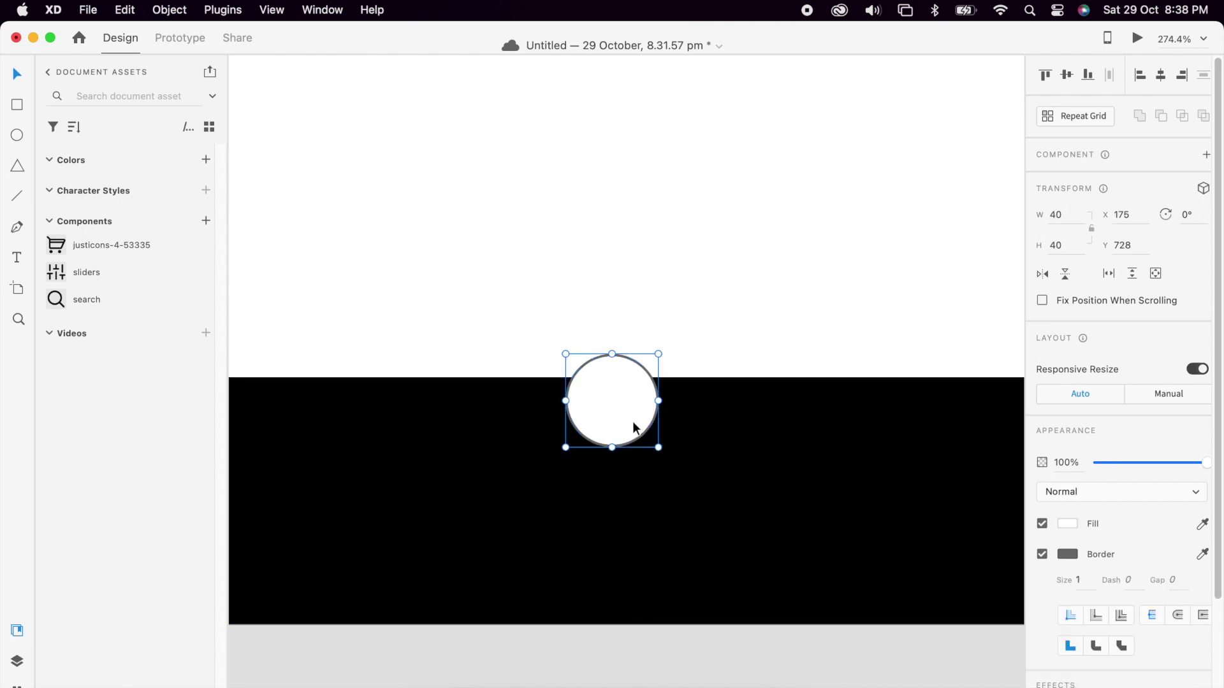
pyautogui.click(1042, 555)
# - Combine the white circle and the black bar into one shape with the Add operation
pyautogui.scroll(-3, 594, 397)
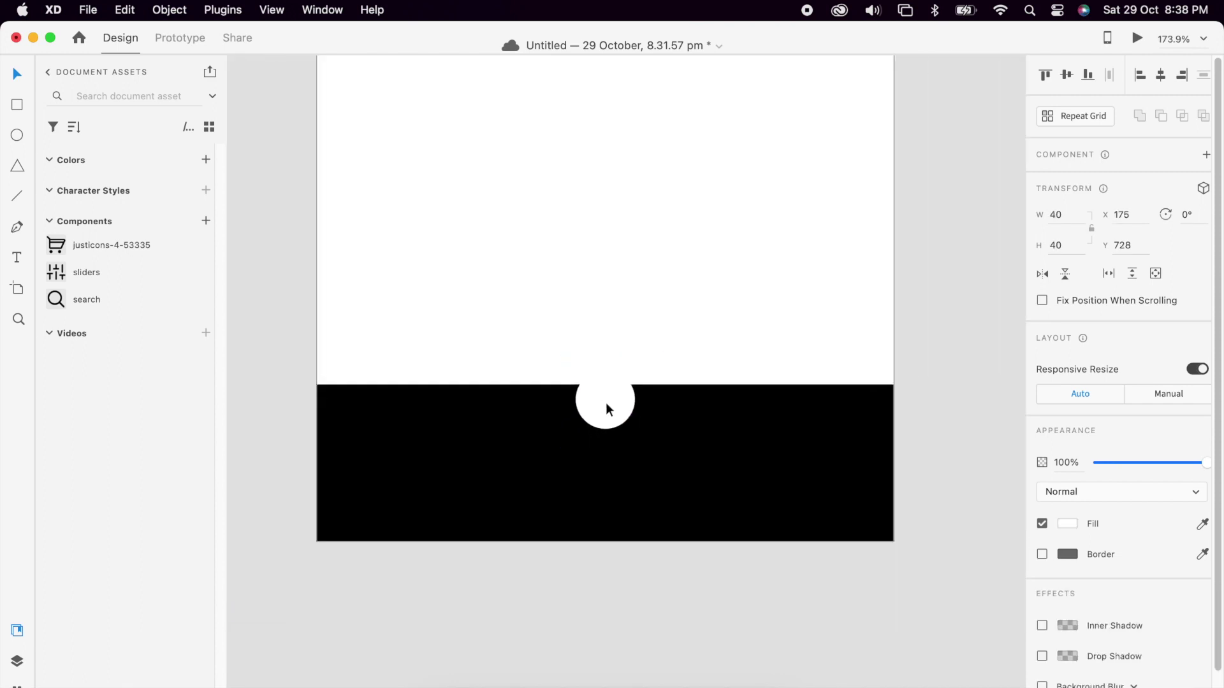
pyautogui.keyDown('shift'); pyautogui.click(674, 415); pyautogui.keyUp('shift')
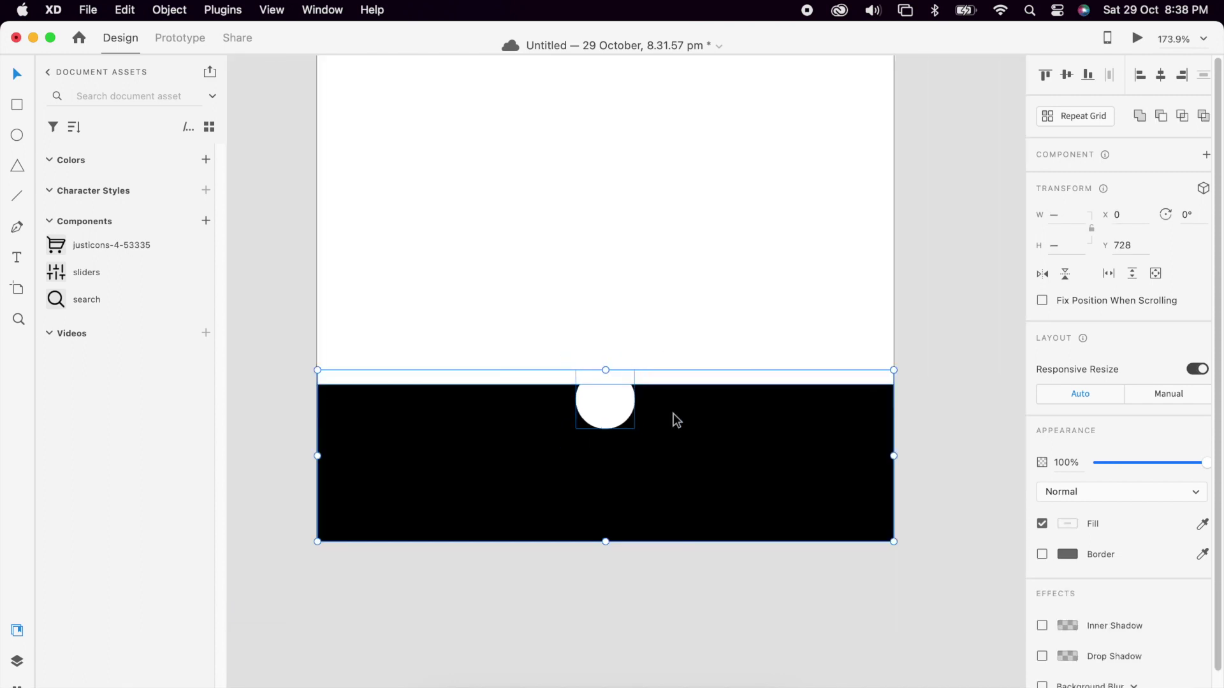
pyautogui.click(1143, 116)
pyautogui.click(659, 326)
# - Enlarge the circle inside the combined bar shape to 46 px, keeping it centred
pyautogui.doubleClick(607, 380)
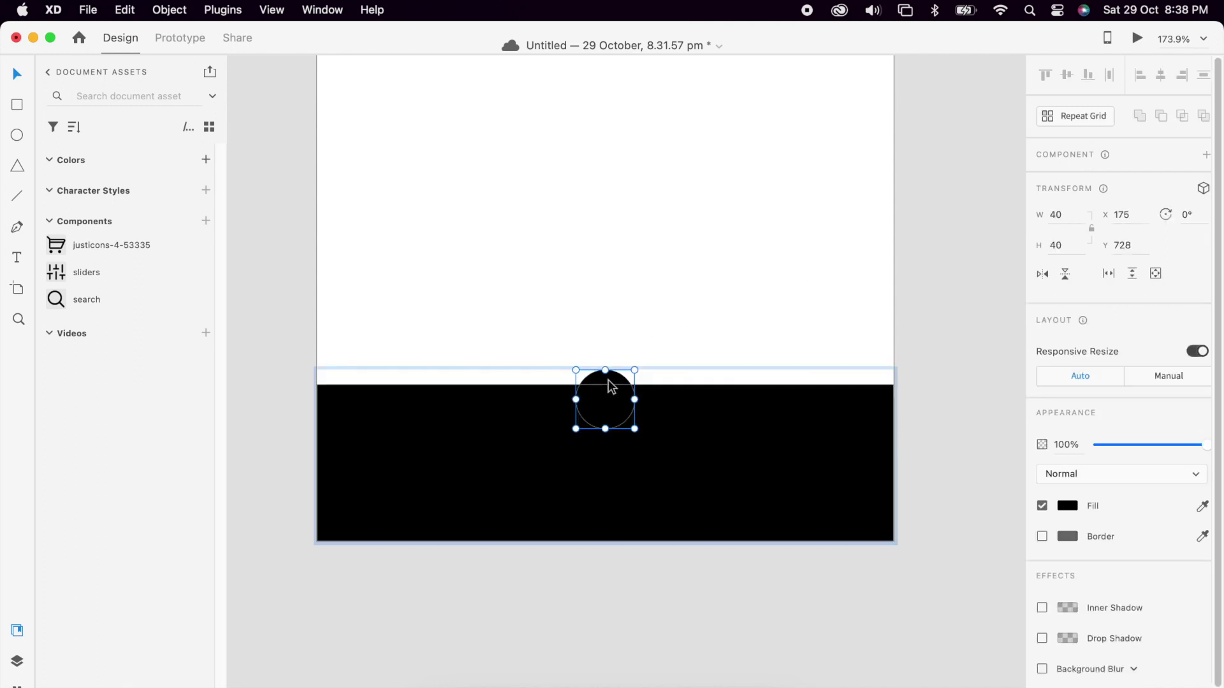
pyautogui.moveTo(635, 371); pyautogui.dragTo(649, 365)
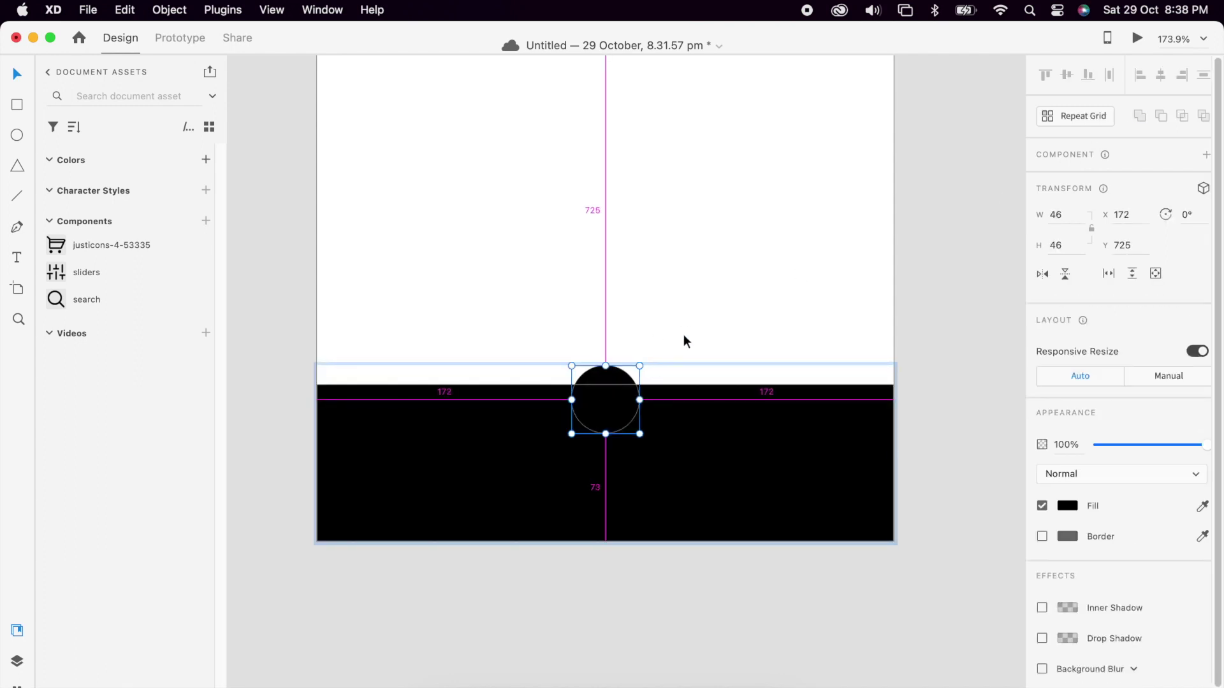
pyautogui.click(684, 334)
# - Reshape the circle into a bell-shaped bump by resetting its two side anchors and turning their curve handles horizontal
pyautogui.scroll(3, 592, 420)
pyautogui.doubleClick(623, 357)
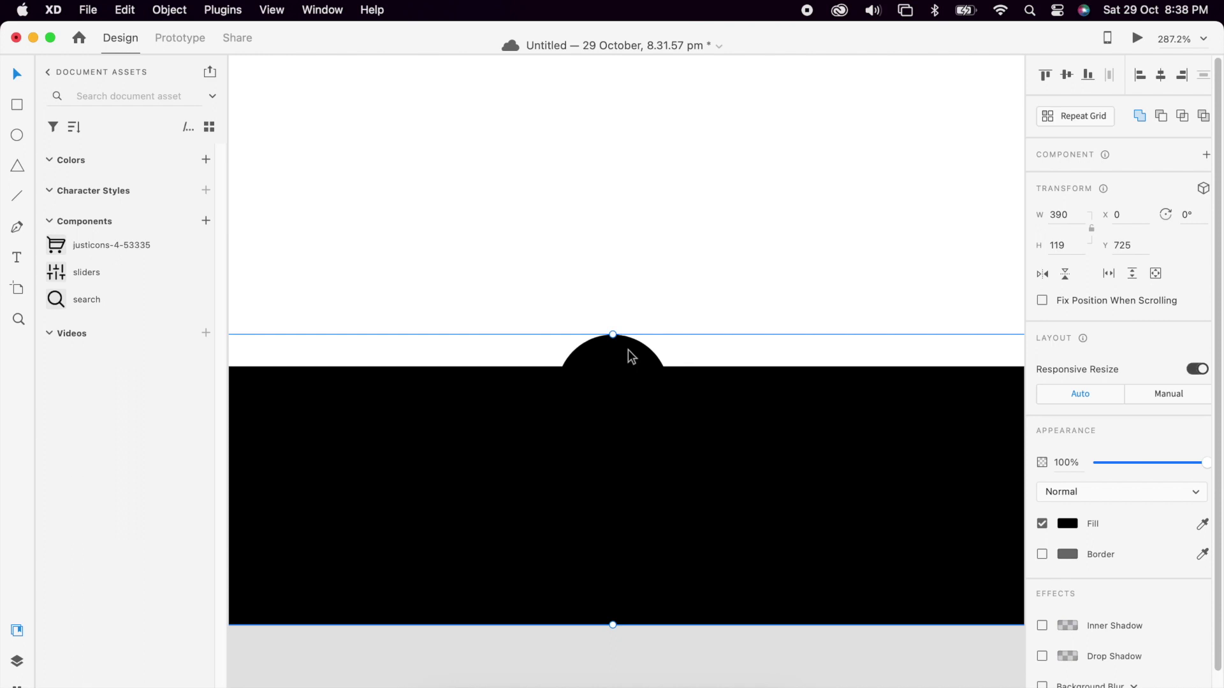
pyautogui.doubleClick(629, 350)
pyautogui.doubleClick(669, 392)
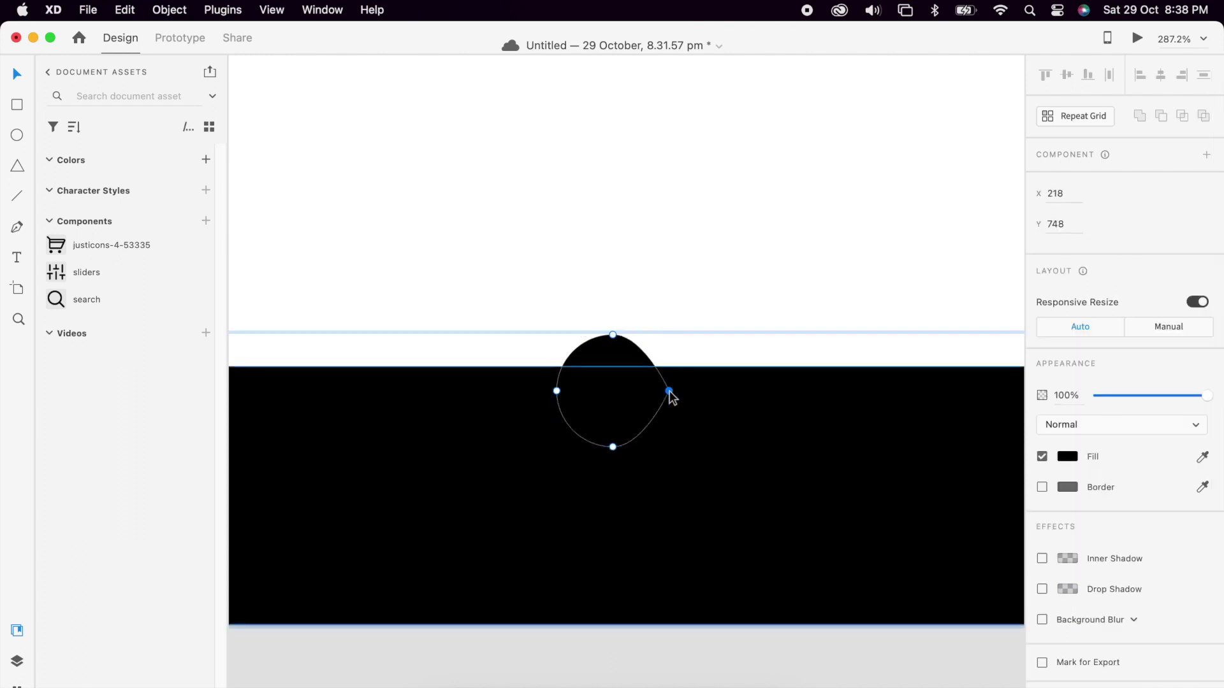
pyautogui.doubleClick(556, 391)
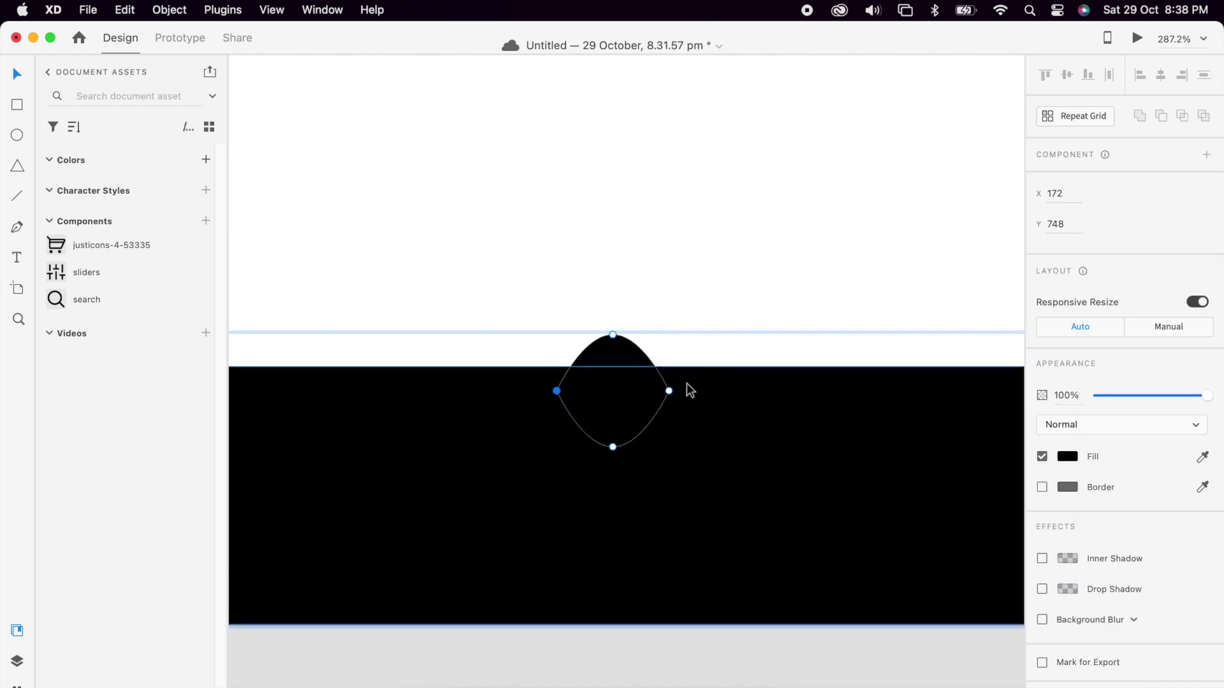
pyautogui.doubleClick(670, 391)
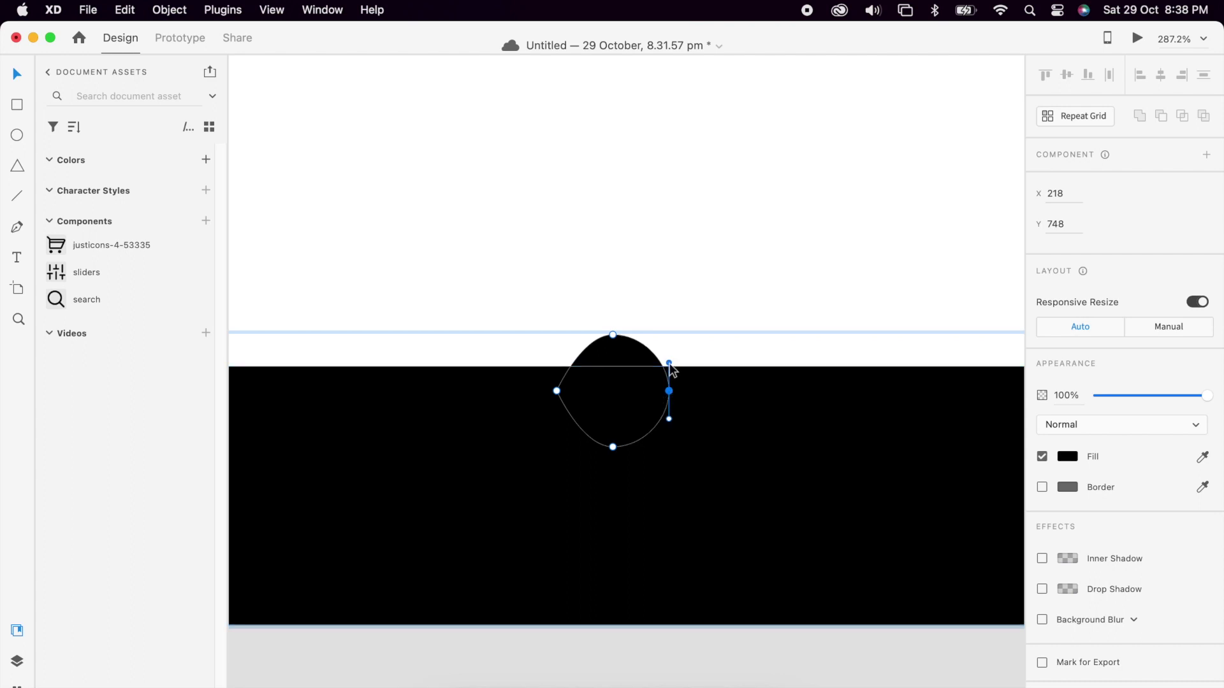
pyautogui.moveTo(668, 363); pyautogui.dragTo(700, 394)
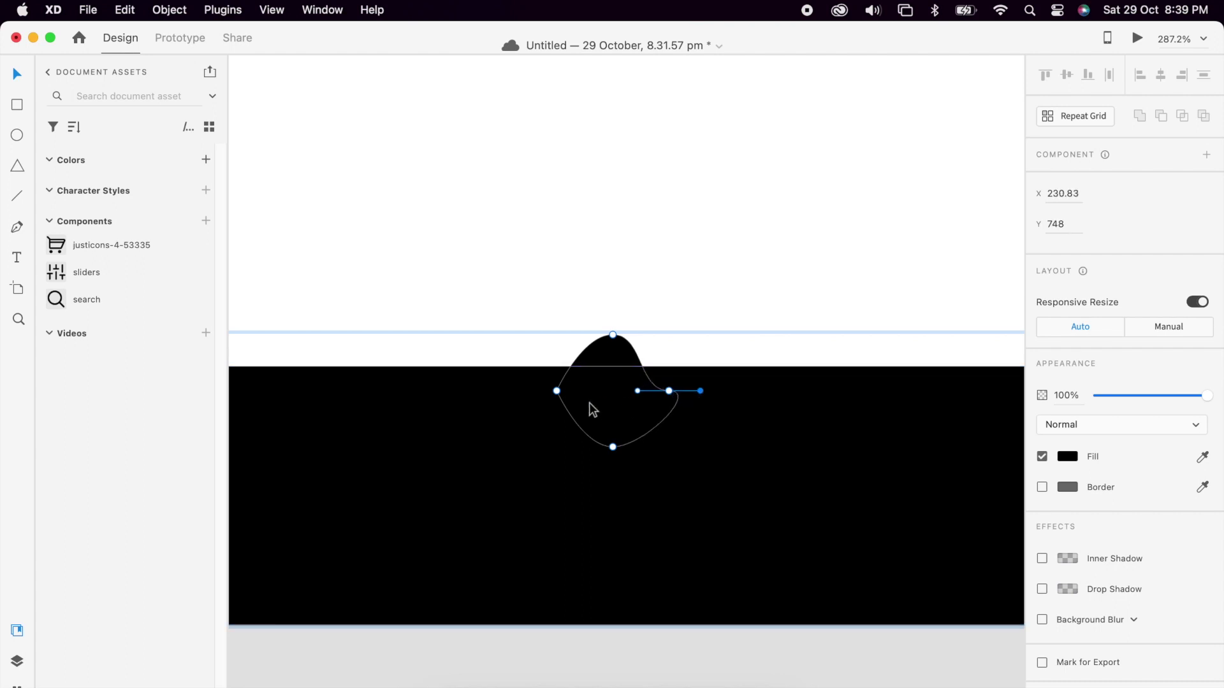
pyautogui.doubleClick(557, 391)
pyautogui.moveTo(556, 364); pyautogui.dragTo(587, 391)
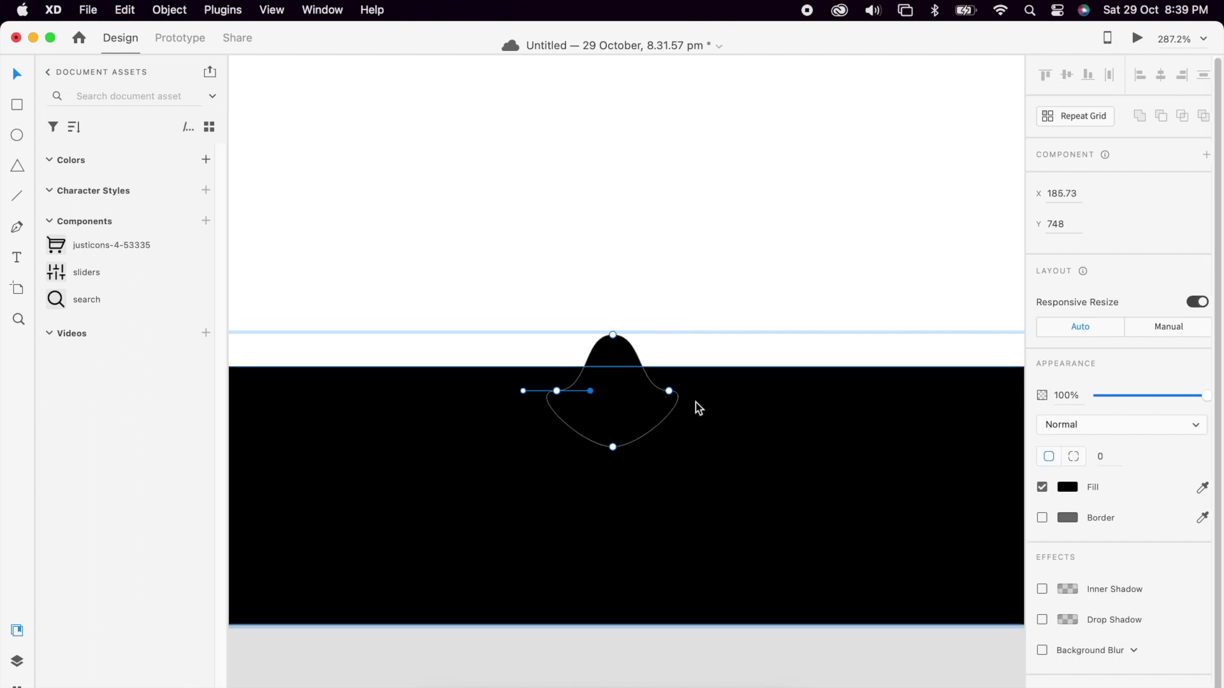
pyautogui.press('Escape')
# - Widen the bump to the right and centre it horizontally on the black bar
pyautogui.moveTo(677, 391); pyautogui.dragTo(723, 391)
pyautogui.keyDown('shift'); pyautogui.click(747, 369); pyautogui.keyUp('shift')
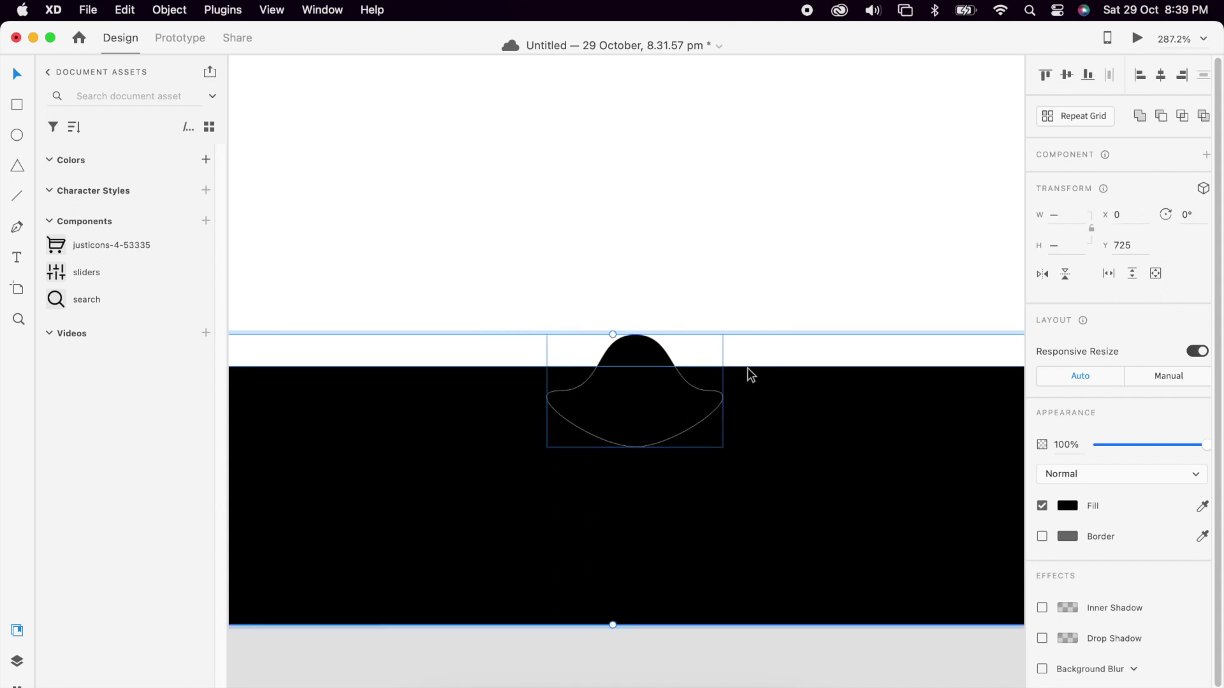
pyautogui.click(1161, 75)
pyautogui.click(754, 235)
pyautogui.scroll(-5, 753, 235)
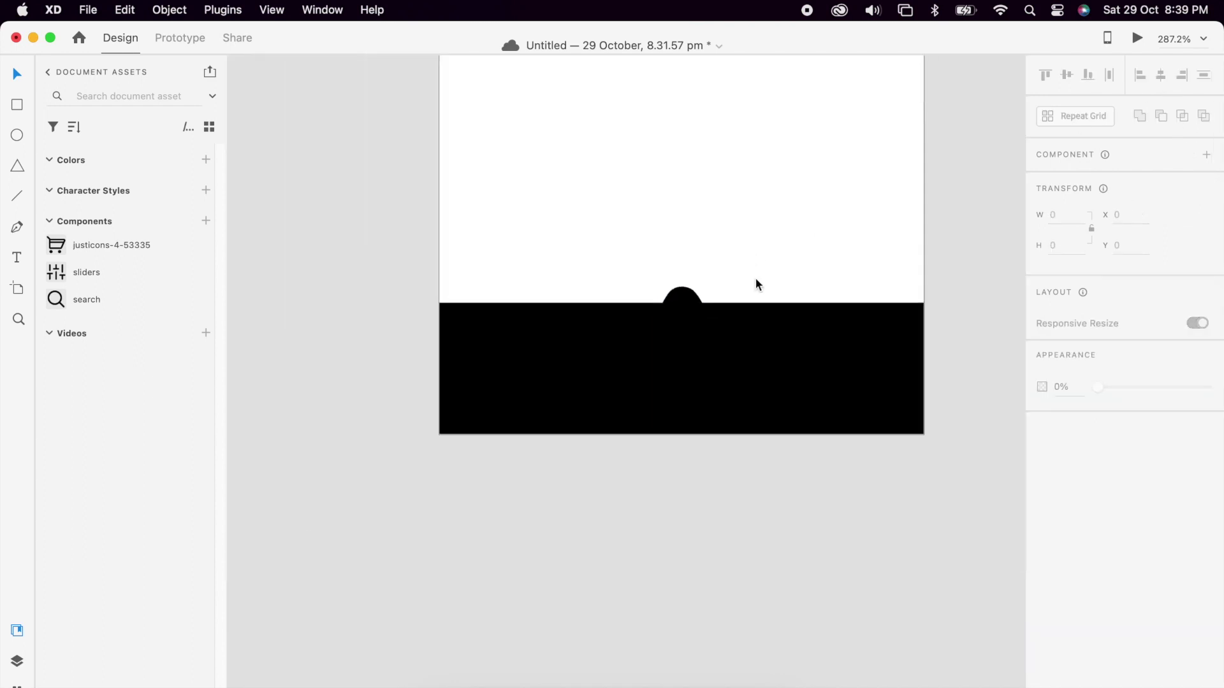
# - Enlarge the bump symmetrically to about 95 px wide and 61 px high
pyautogui.scroll(4, 692, 300)
pyautogui.doubleClick(692, 301)
pyautogui.moveTo(693, 301); pyautogui.dragTo(692, 291)
pyautogui.moveTo(751, 363); pyautogui.dragTo(776, 377)
pyautogui.moveTo(720, 339); pyautogui.dragTo(720, 346)
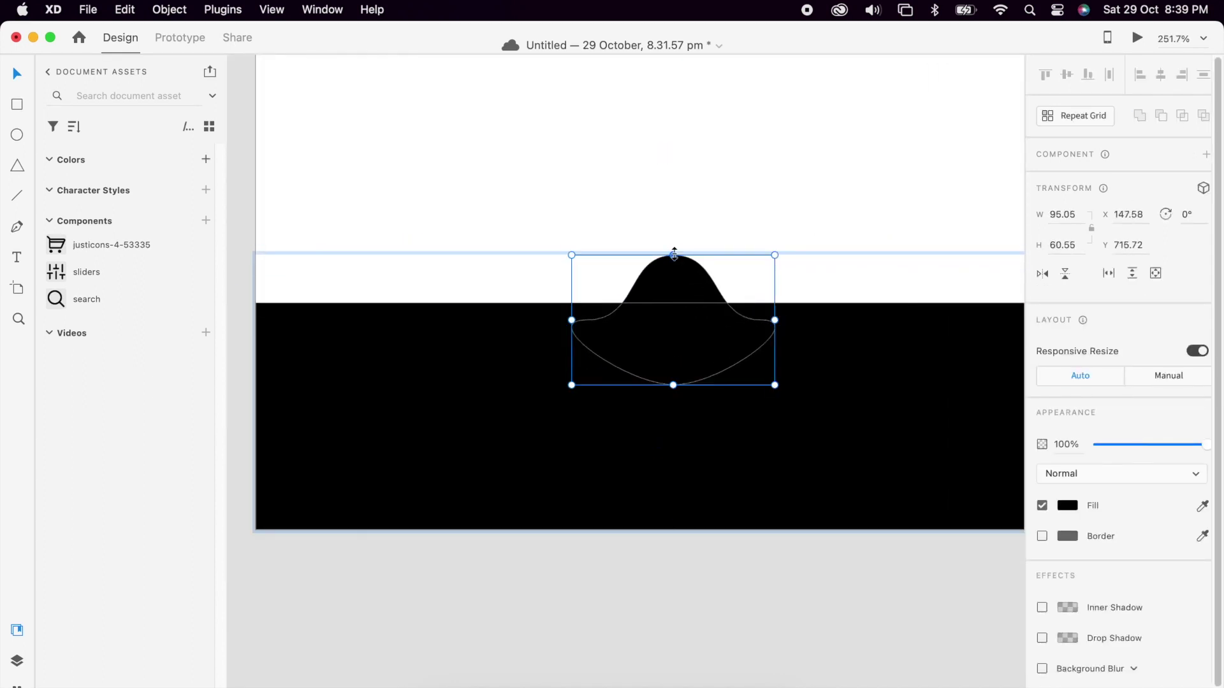
# - Flatten the bump by lowering its top edge slightly and pulling its bottom edge upward
pyautogui.moveTo(673, 255); pyautogui.dragTo(674, 262)
pyautogui.click(679, 385)
pyautogui.doubleClick(675, 384)
pyautogui.press('Escape')
pyautogui.moveTo(674, 385); pyautogui.dragTo(676, 354)
pyautogui.click(754, 188)
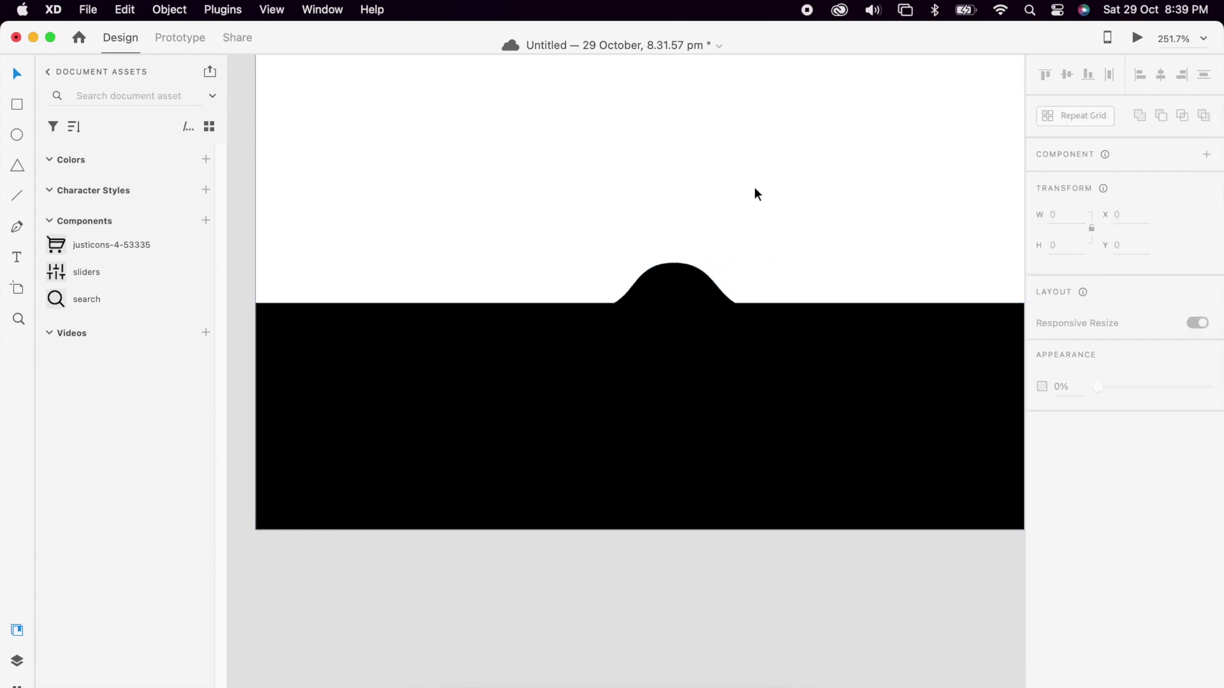
# - Merge the bump and the black bar with the Add operation
pyautogui.scroll(-5, 755, 188)
pyautogui.click(553, 361)
pyautogui.keyDown('shift'); pyautogui.click(599, 408); pyautogui.keyUp('shift')
pyautogui.click(1139, 116)
pyautogui.click(797, 337)
# - Draw a short horizontal line inside the bump with the Pen tool
pyautogui.scroll(-4, 550, 498)
pyautogui.scroll(8, 550, 499)
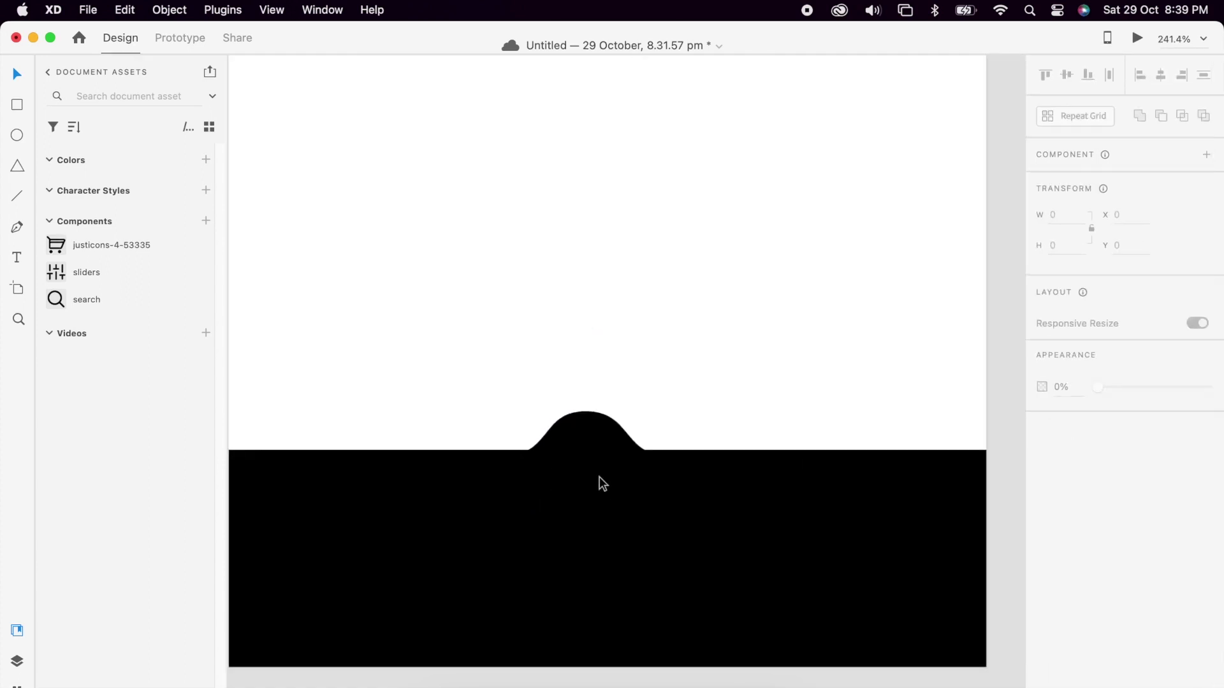
pyautogui.scroll(3, 609, 479)
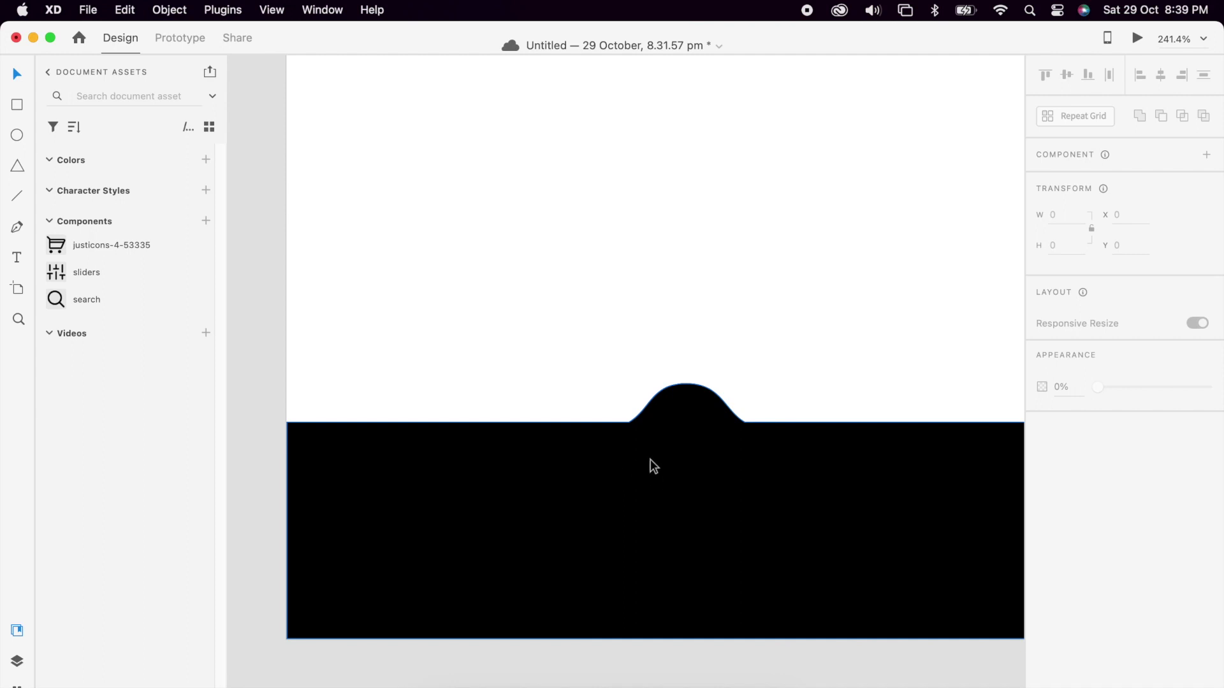
pyautogui.press('p')
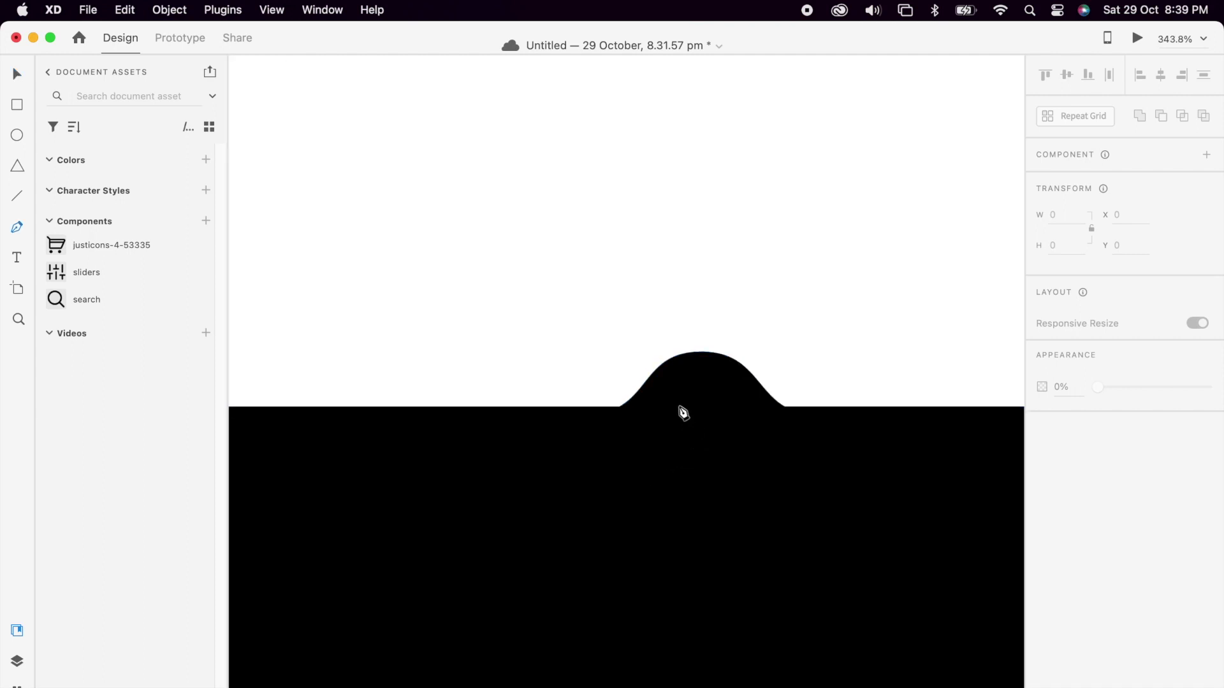
pyautogui.click(679, 406)
pyautogui.click(718, 406)
pyautogui.press('Escape')
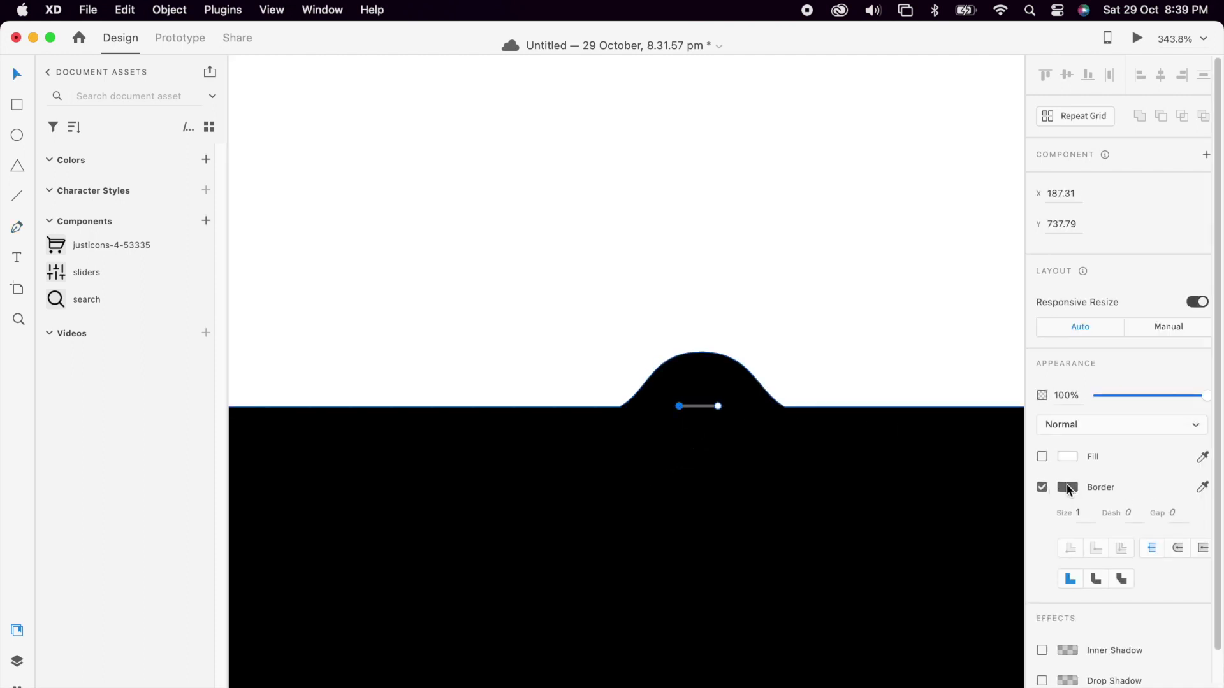
# - Set the short line's border colour to white and its size to 2
pyautogui.click(1064, 486)
pyautogui.moveTo(905, 434); pyautogui.dragTo(733, 249)
pyautogui.click(1089, 510)
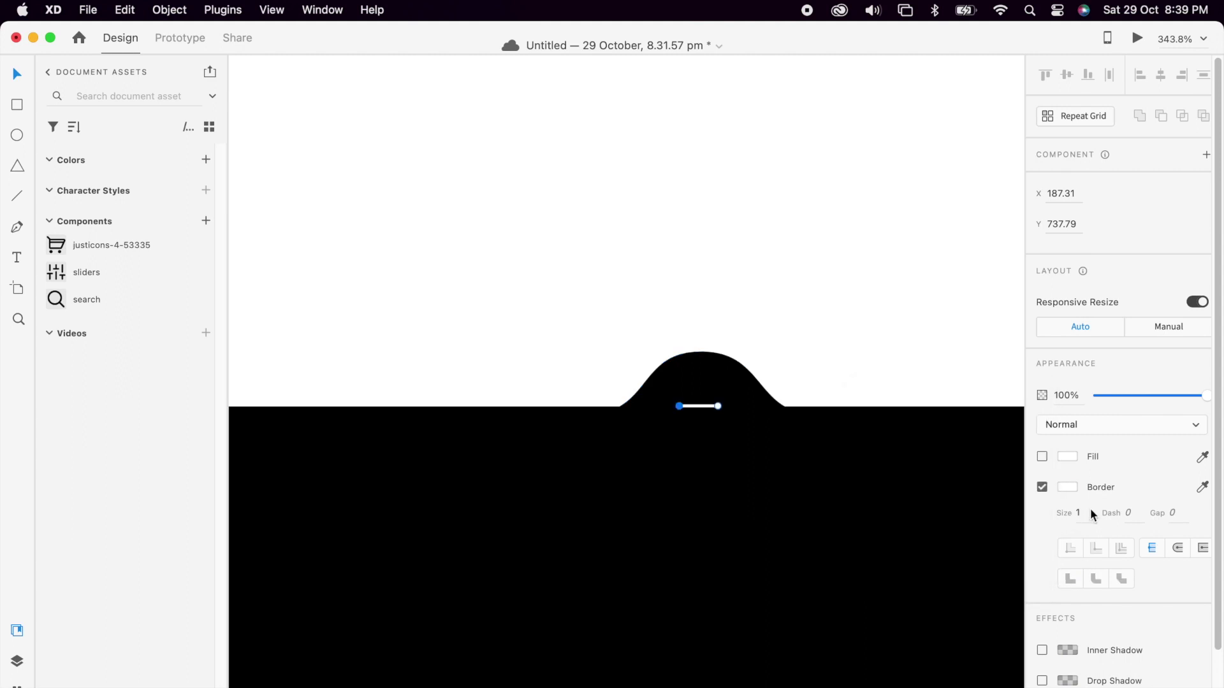
pyautogui.click(1087, 513)
pyautogui.write('2')
# - Lengthen the white line to about 23 px, give it round caps and centre it within the bump
pyautogui.moveTo(717, 406)
pyautogui.mouseDown()
pyautogui.moveTo(747, 406)
pyautogui.moveTo(711, 405)
pyautogui.mouseUp()
pyautogui.click(746, 428)
pyautogui.click(723, 406)
pyautogui.click(1176, 616)
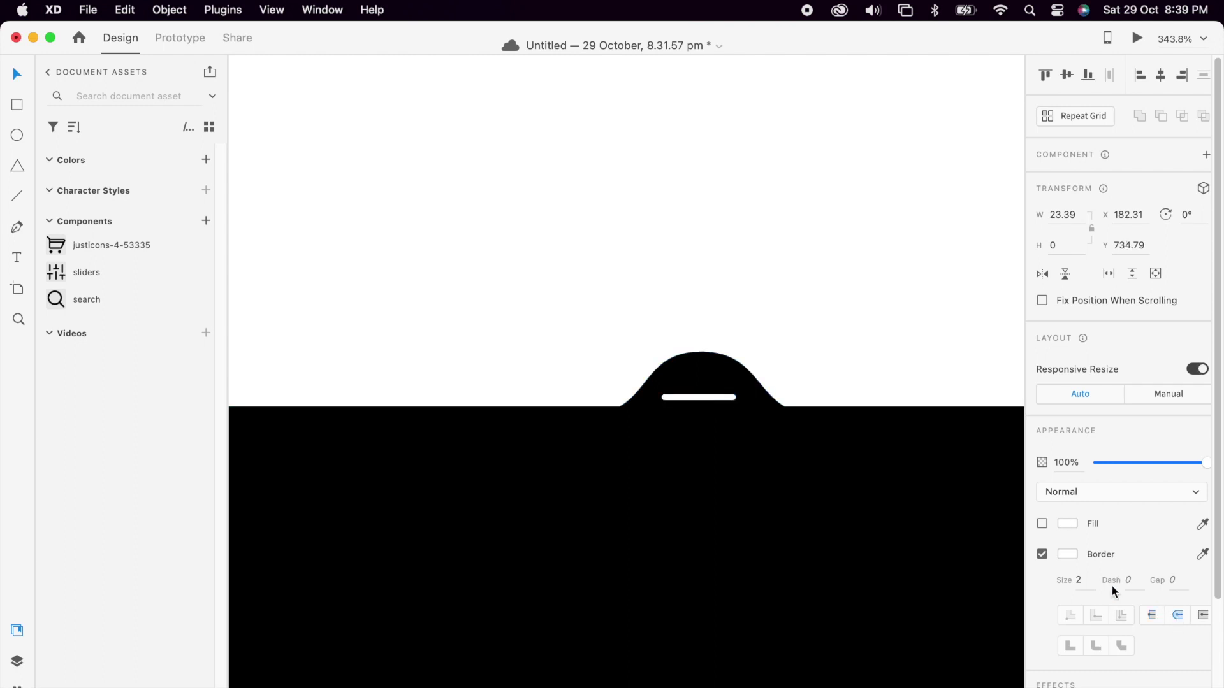
pyautogui.moveTo(712, 399); pyautogui.dragTo(714, 398)
pyautogui.click(740, 297)
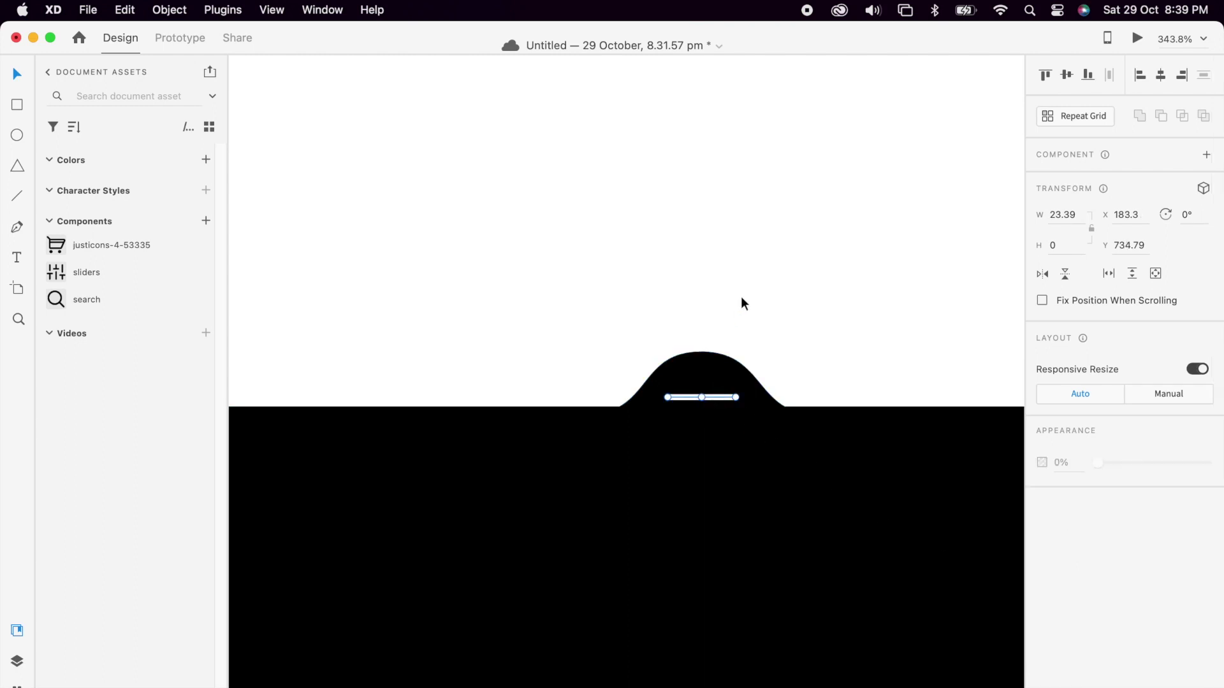
# - Add the text "Checkout" on the black bottom bar
pyautogui.scroll(-5, 741, 297)
pyautogui.scroll(-3, 745, 300)
pyautogui.scroll(4, 670, 359)
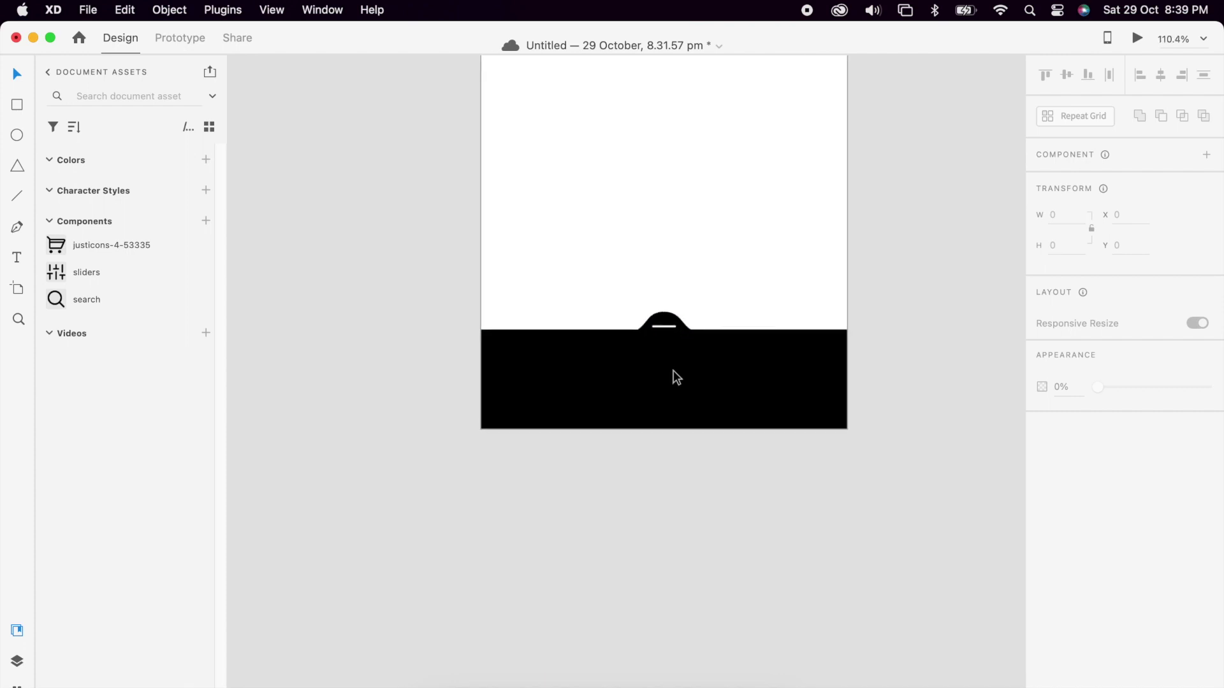
pyautogui.scroll(3, 619, 413)
pyautogui.press('t')
pyautogui.click(578, 423)
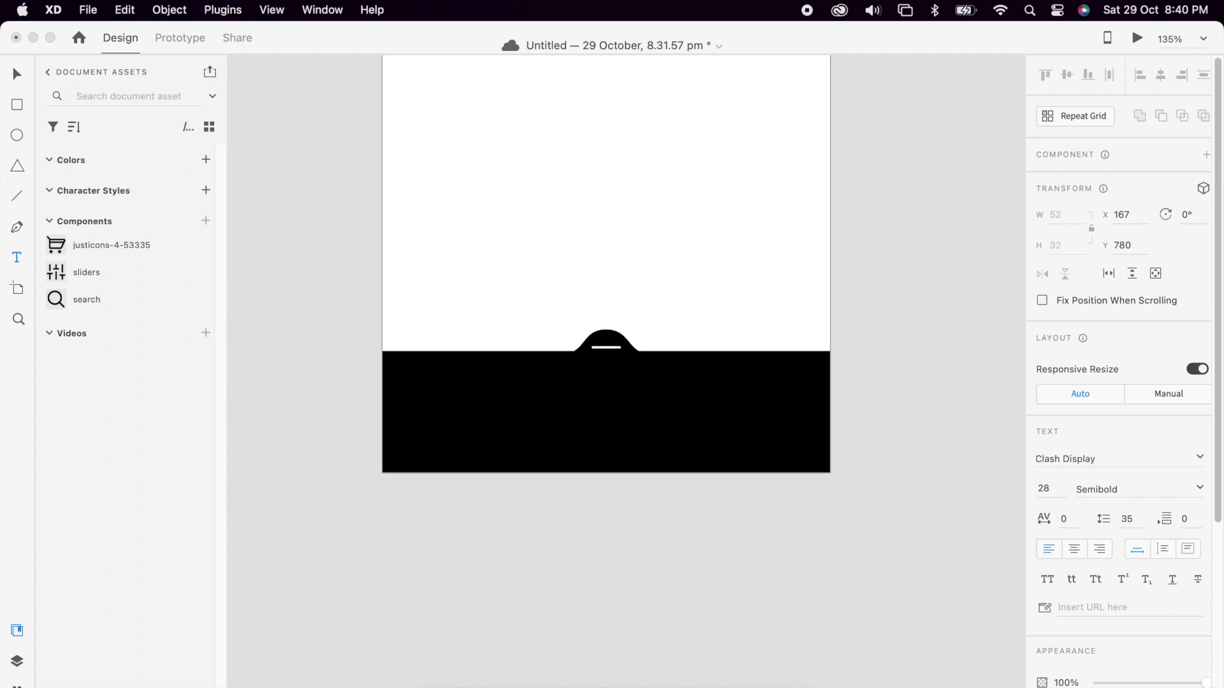
pyautogui.write('Explore')
pyautogui.press('Escape')
# - Change the fill of the Checkout text to white (#FFFFFF)
pyautogui.scroll(-3, 1141, 536)
pyautogui.click(1067, 595)
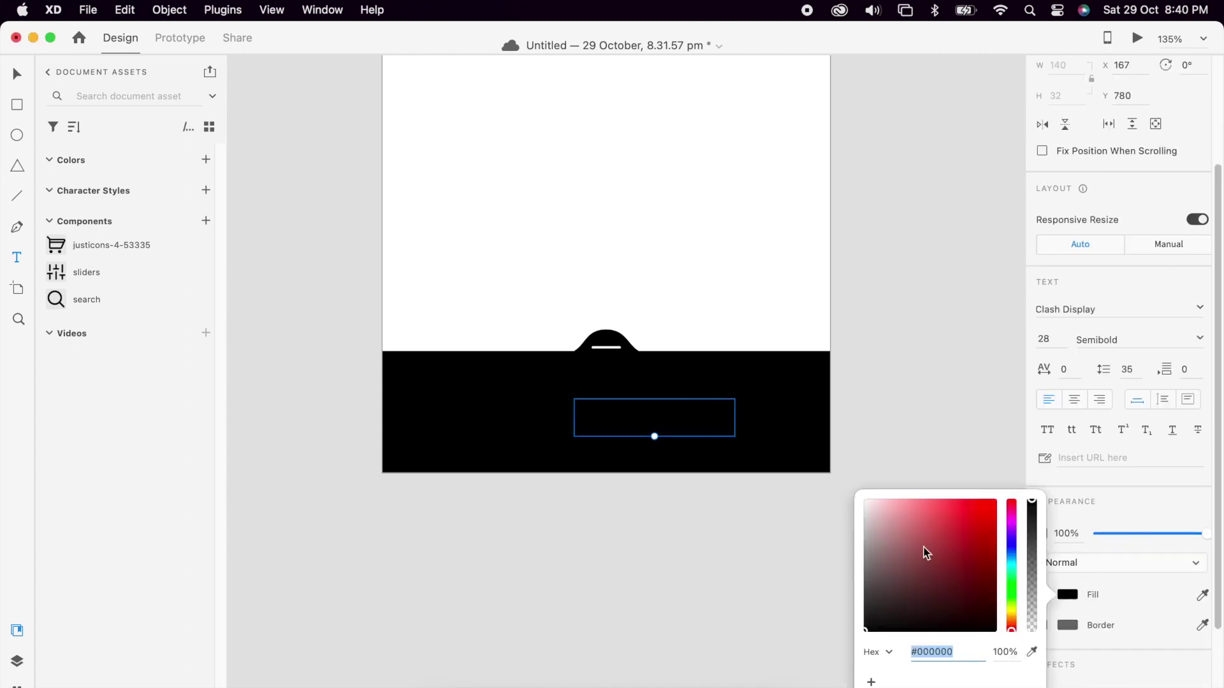
pyautogui.write('ffffff')
pyautogui.press('Return')
pyautogui.click(17, 74)
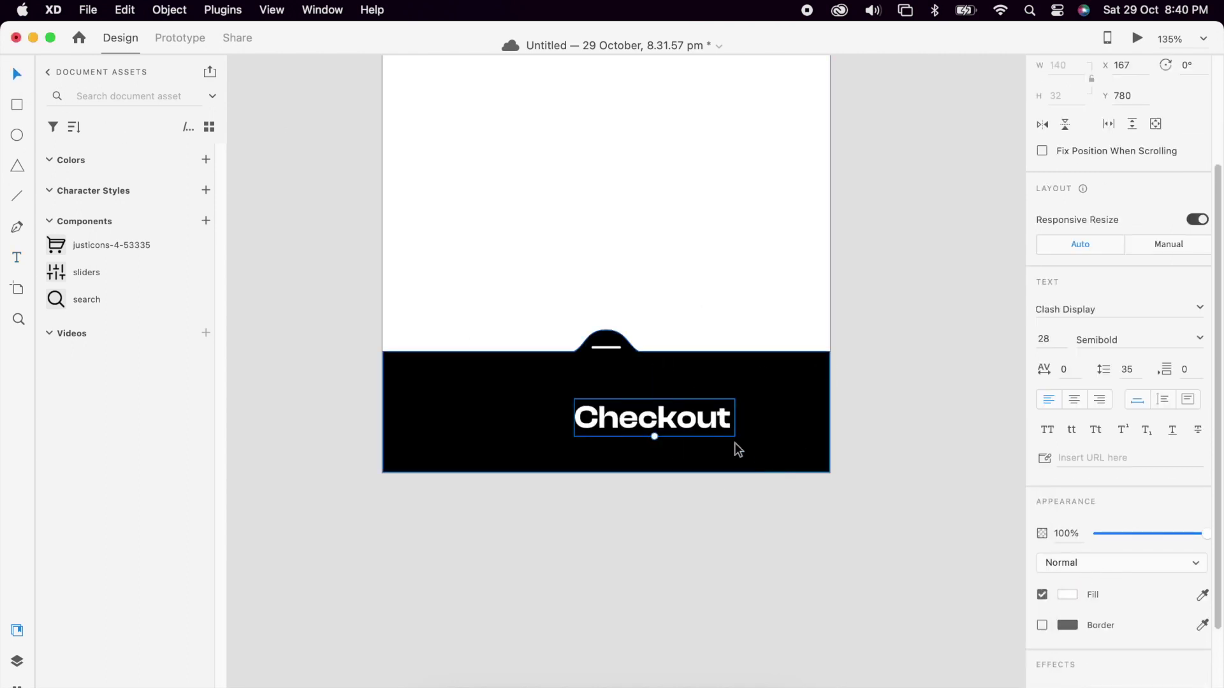
# - Set the Checkout text size to 24 and move it to the right side of the black bar
pyautogui.write('2')
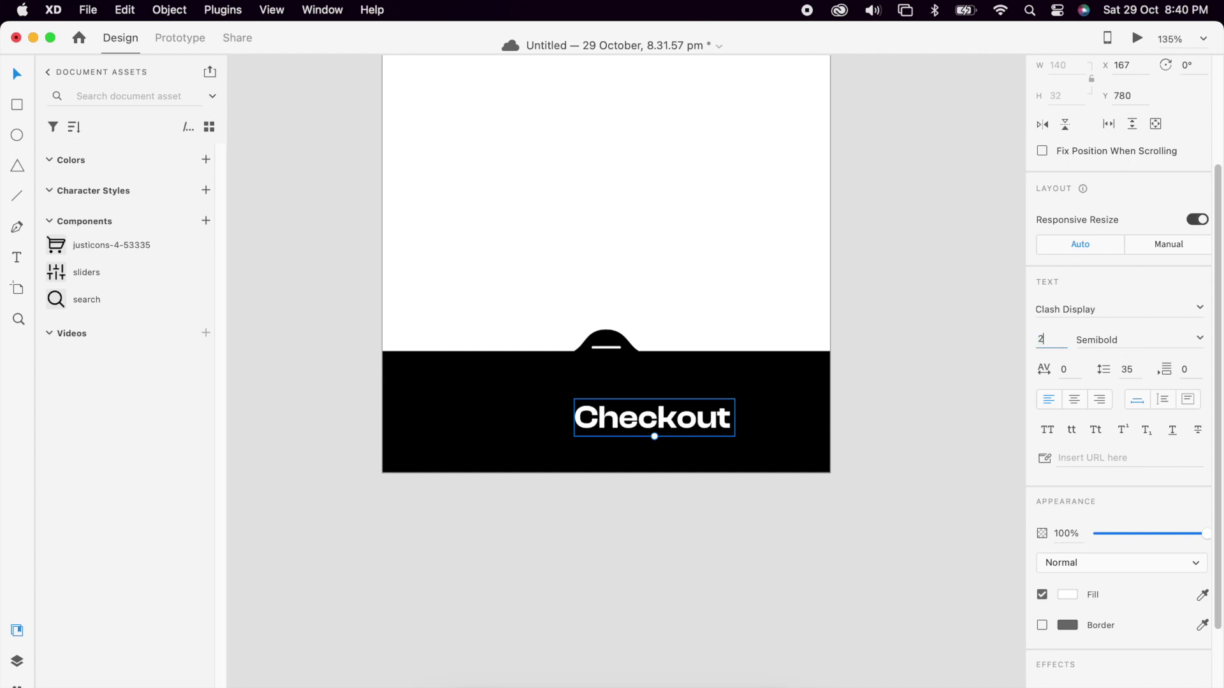
pyautogui.write('4')
pyautogui.press('Return')
pyautogui.moveTo(678, 449); pyautogui.dragTo(770, 426)
# - Place an instance of the cart icon component above the black bar and fill it white (#FFFFFF)
pyautogui.moveTo(191, 246); pyautogui.dragTo(687, 253)
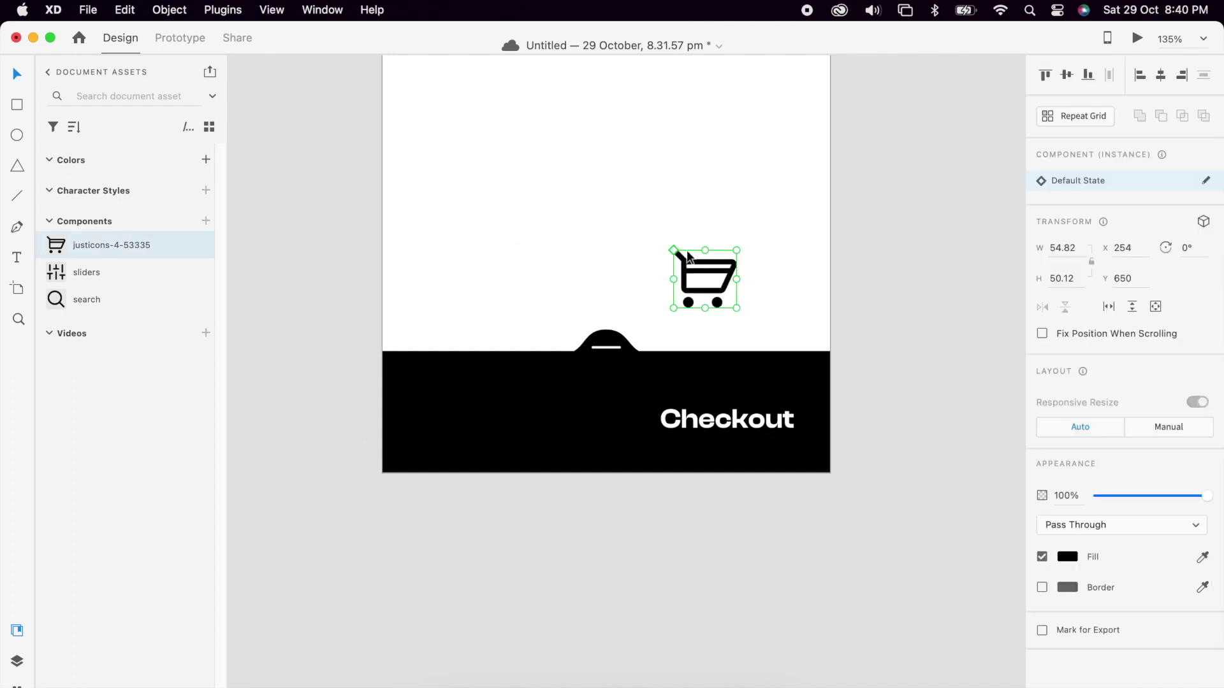
pyautogui.click(1067, 556)
pyautogui.moveTo(986, 533); pyautogui.dragTo(687, 339)
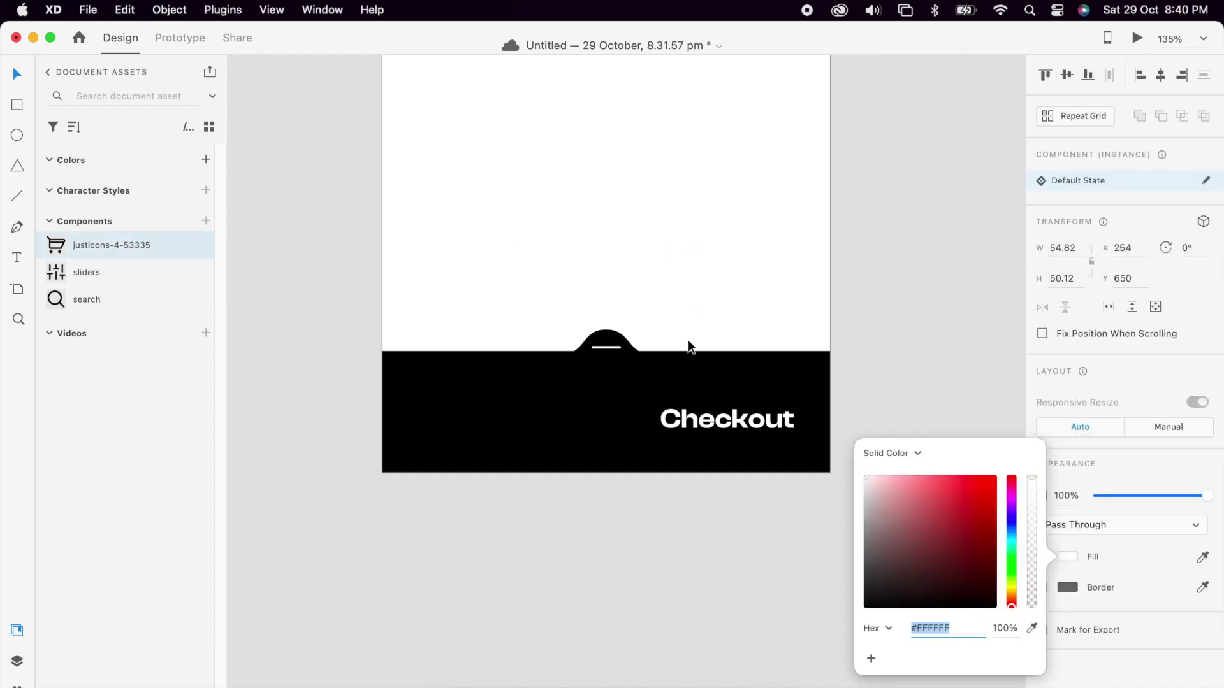
# - Shrink the white cart icon and place it directly left of the Checkout text
pyautogui.click(714, 283)
pyautogui.click(713, 283)
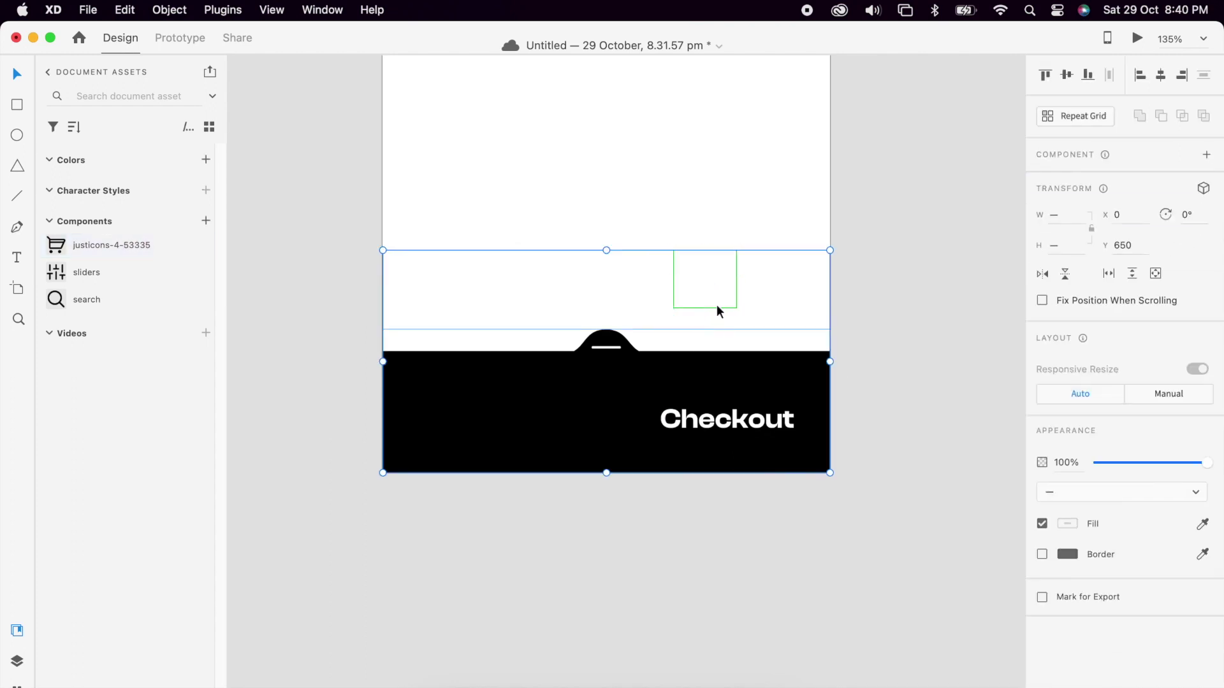
pyautogui.click(800, 284)
pyautogui.moveTo(716, 293); pyautogui.dragTo(661, 403)
# - Group the cart icon with the Checkout text and nudge the group right to X 210.65
pyautogui.keyDown('shift'); pyautogui.click(670, 418); pyautogui.keyUp('shift')
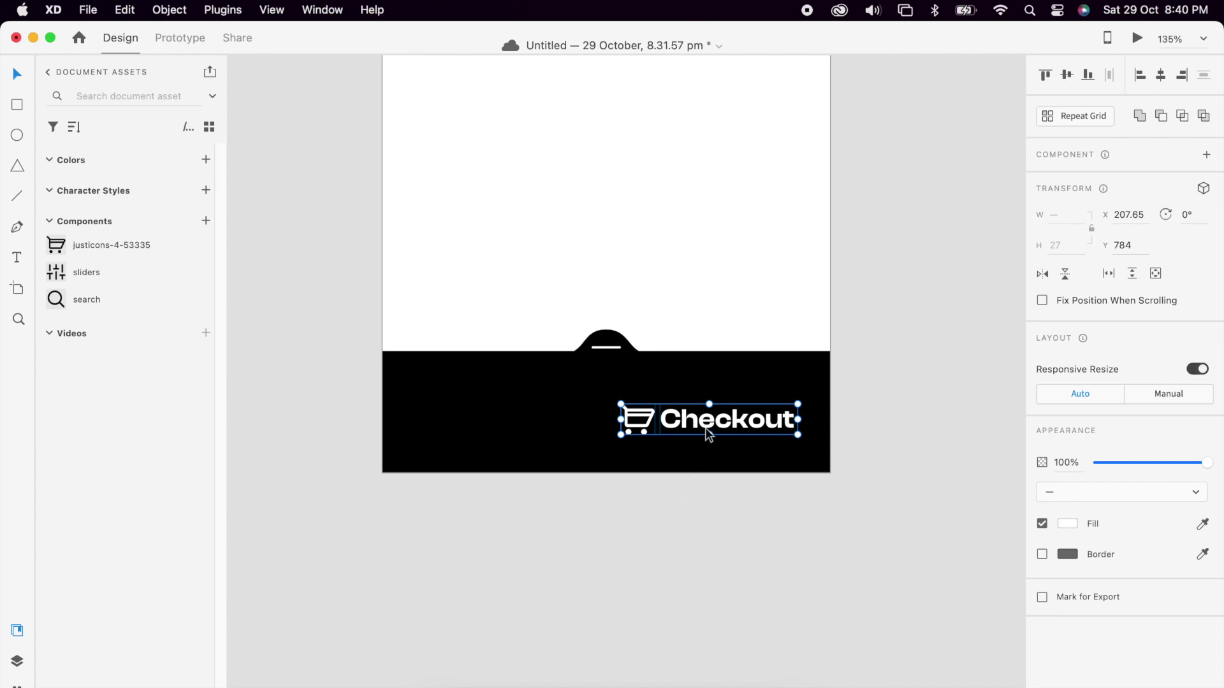
pyautogui.rightClick(708, 436)
pyautogui.click(732, 457)
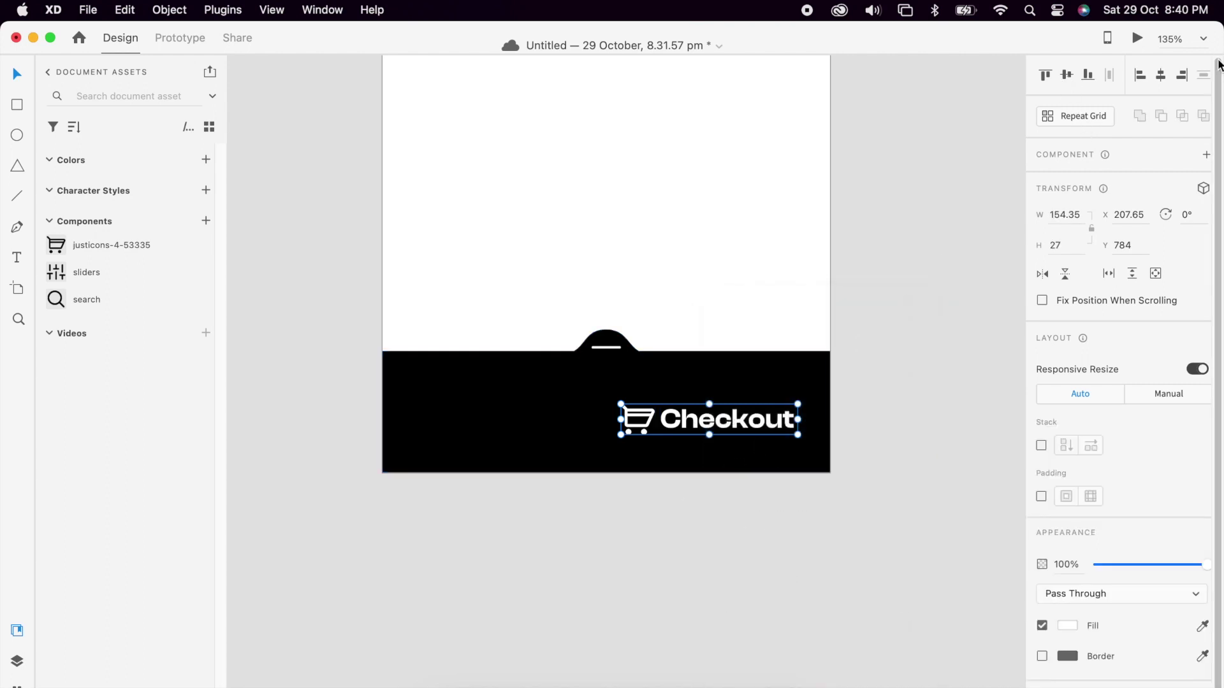
pyautogui.press('Right')
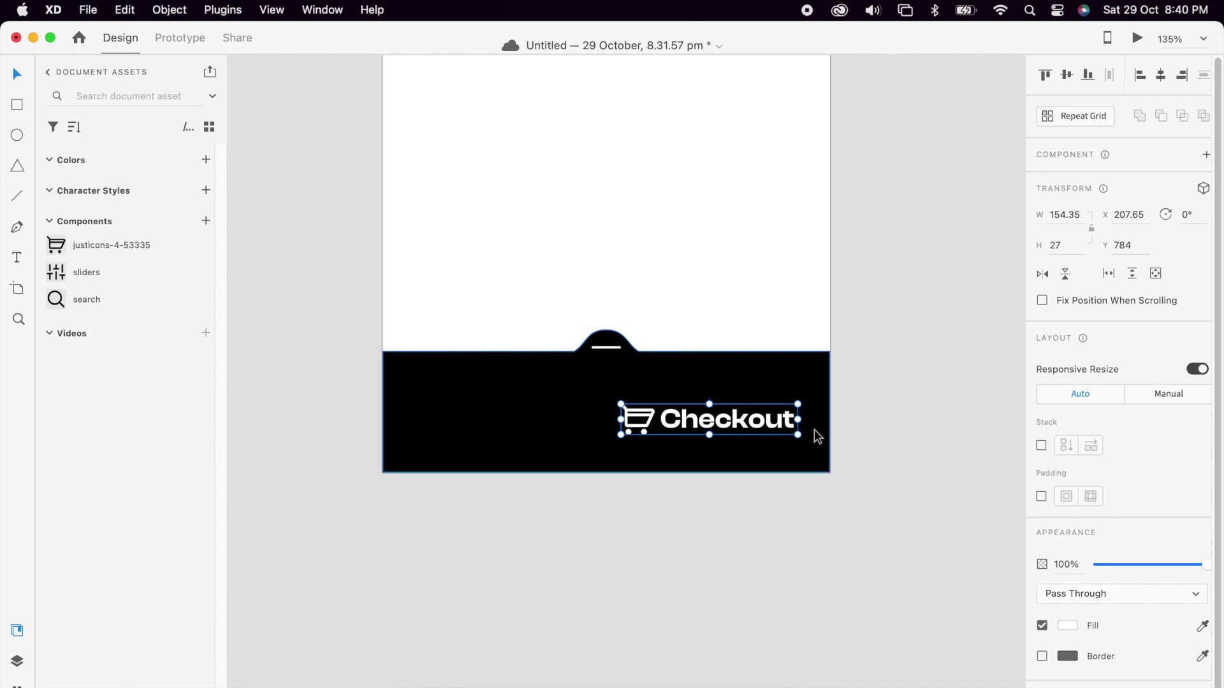
pyautogui.press('Right')
pyautogui.press('Right')
pyautogui.press('Right')
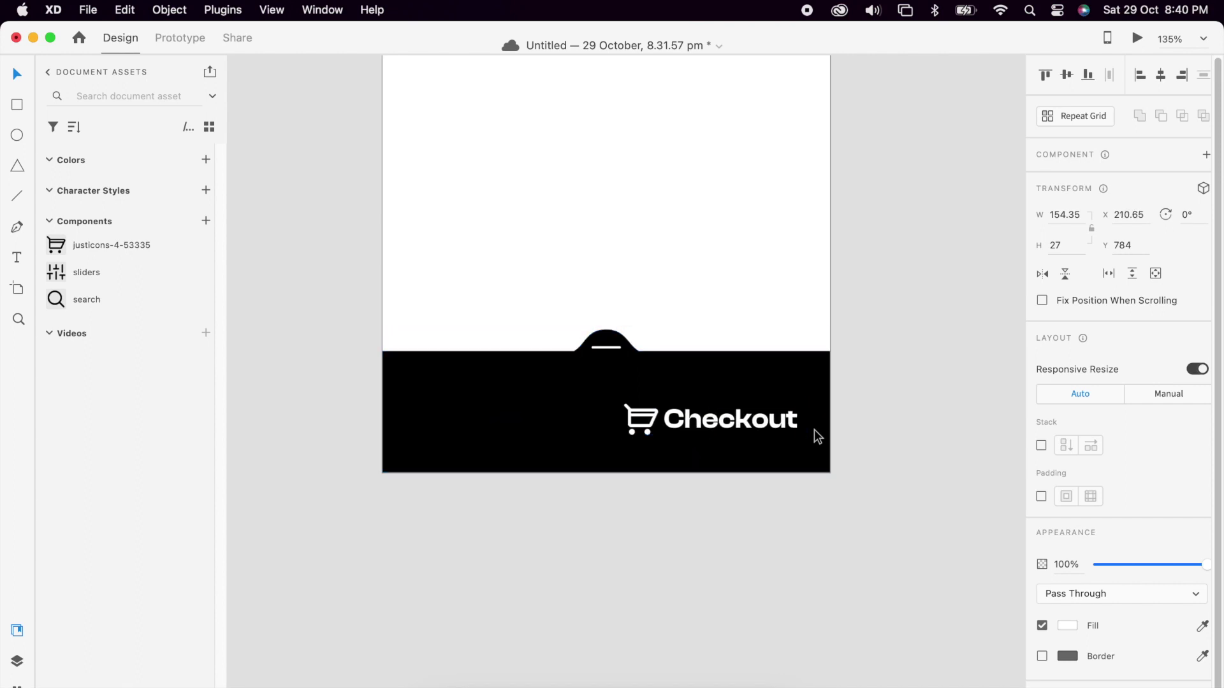
pyautogui.click(833, 443)
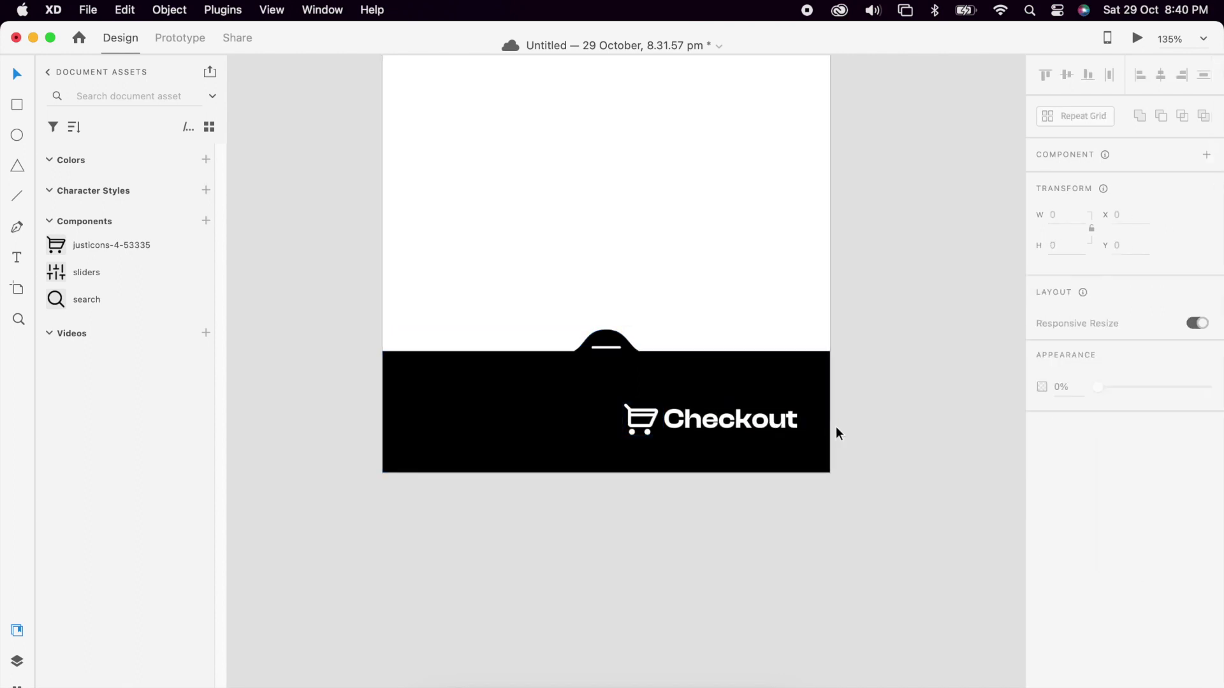
# - Duplicate the Checkout text onto the left side of the black bar at X 20, aligned with the original
pyautogui.doubleClick(768, 434)
pyautogui.moveTo(771, 432); pyautogui.dragTo(525, 444)
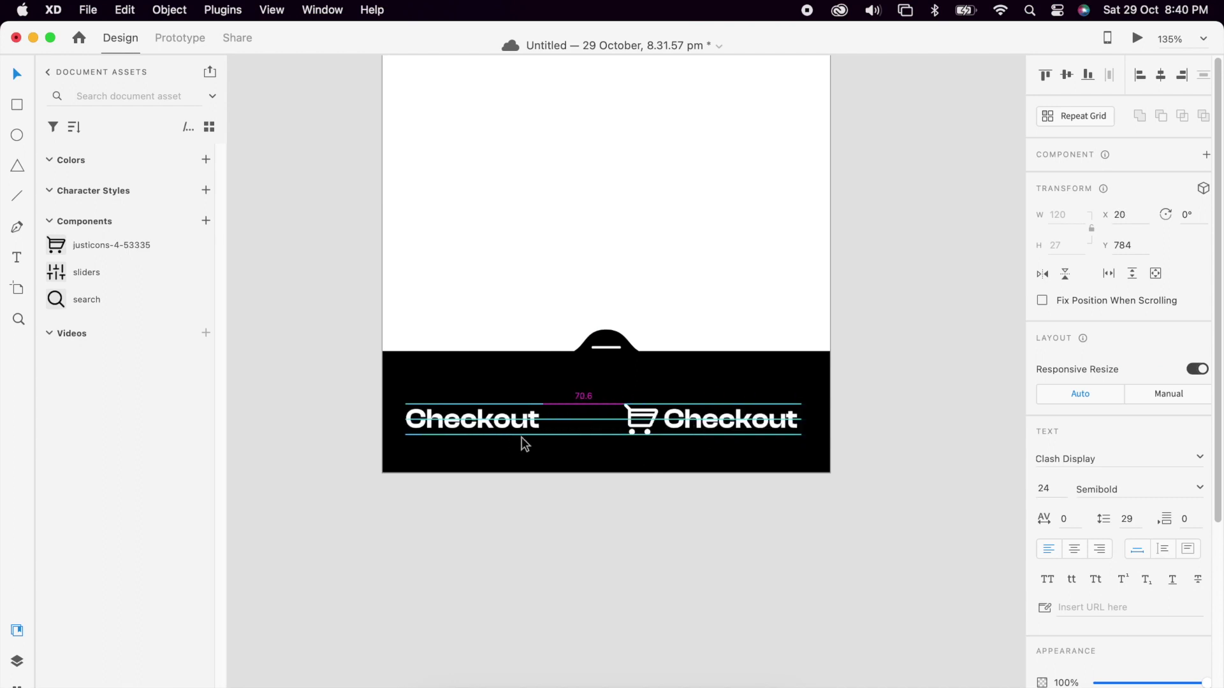
# - Replace the left Checkout copy's text with "cart" and set its font size to 14
pyautogui.doubleClick(522, 426)
pyautogui.write('cart')
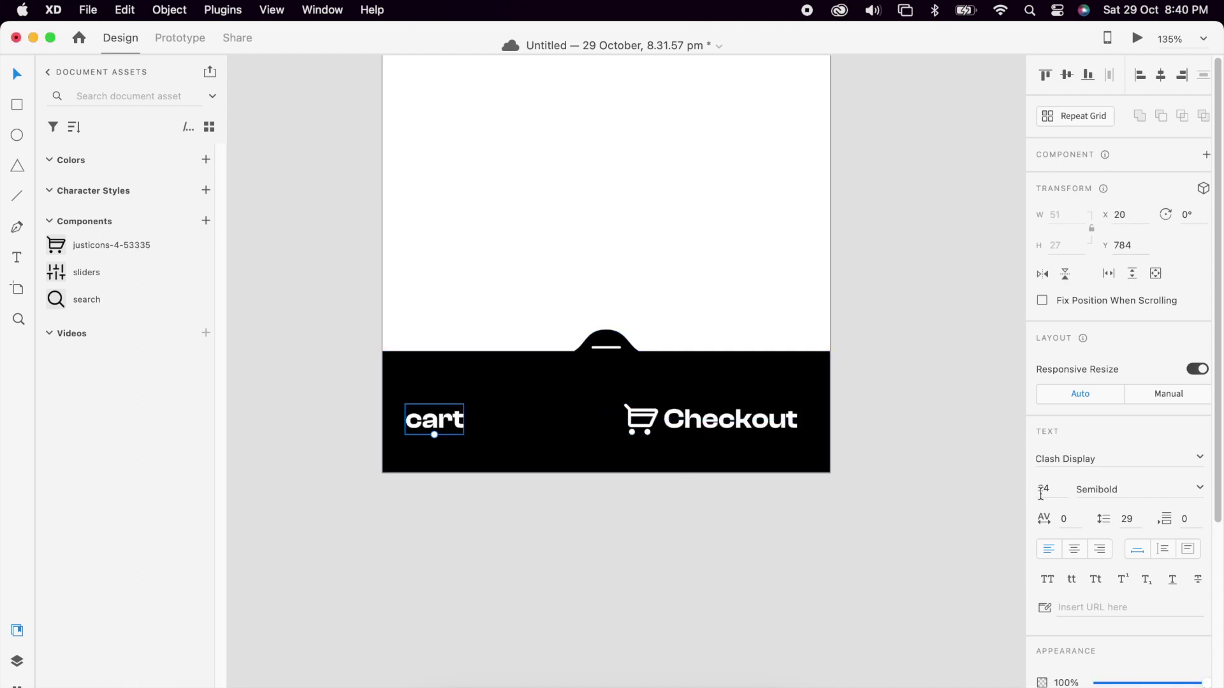
pyautogui.write('14')
pyautogui.press('Return')
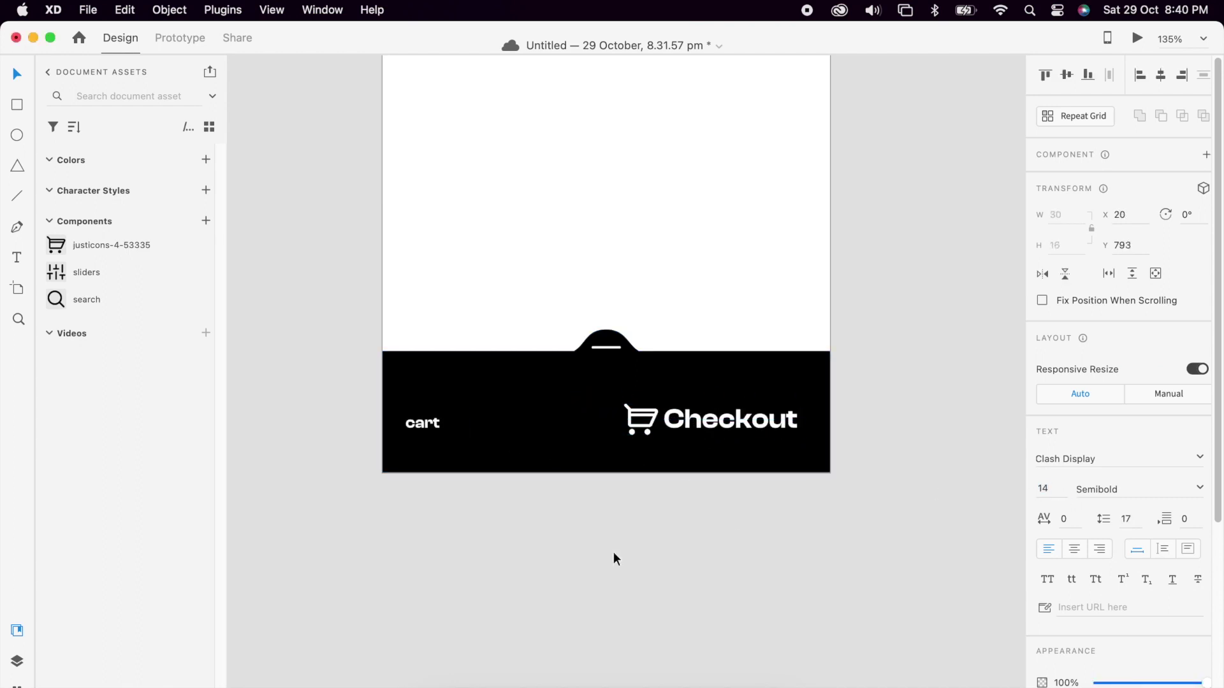
# - Nudge the small cart text five units to the right and capitalise it as "Cart"
pyautogui.press('Right')
pyautogui.press('Right')
pyautogui.press('Right')
pyautogui.press('Right')
pyautogui.press('Right')
pyautogui.click(635, 563)
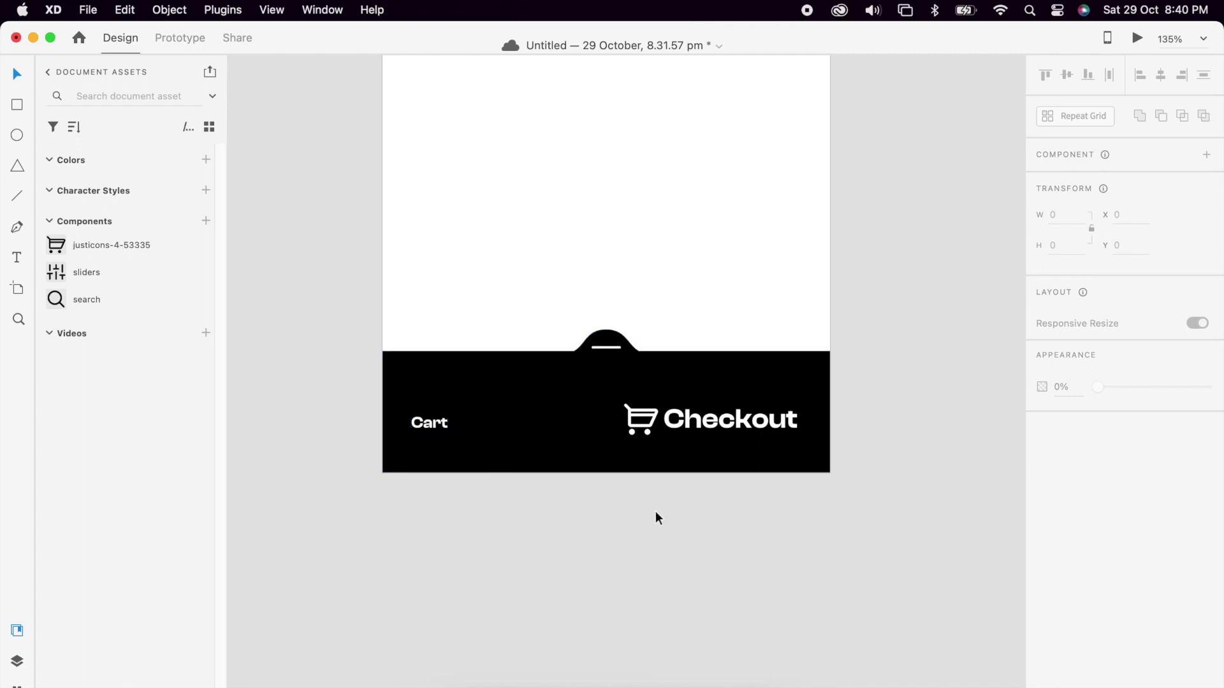
# - Widen the black bump above the bottom bar to about 124 and re-centre it around its white handle line
pyautogui.scroll(-5, 650, 517)
pyautogui.scroll(3, 642, 492)
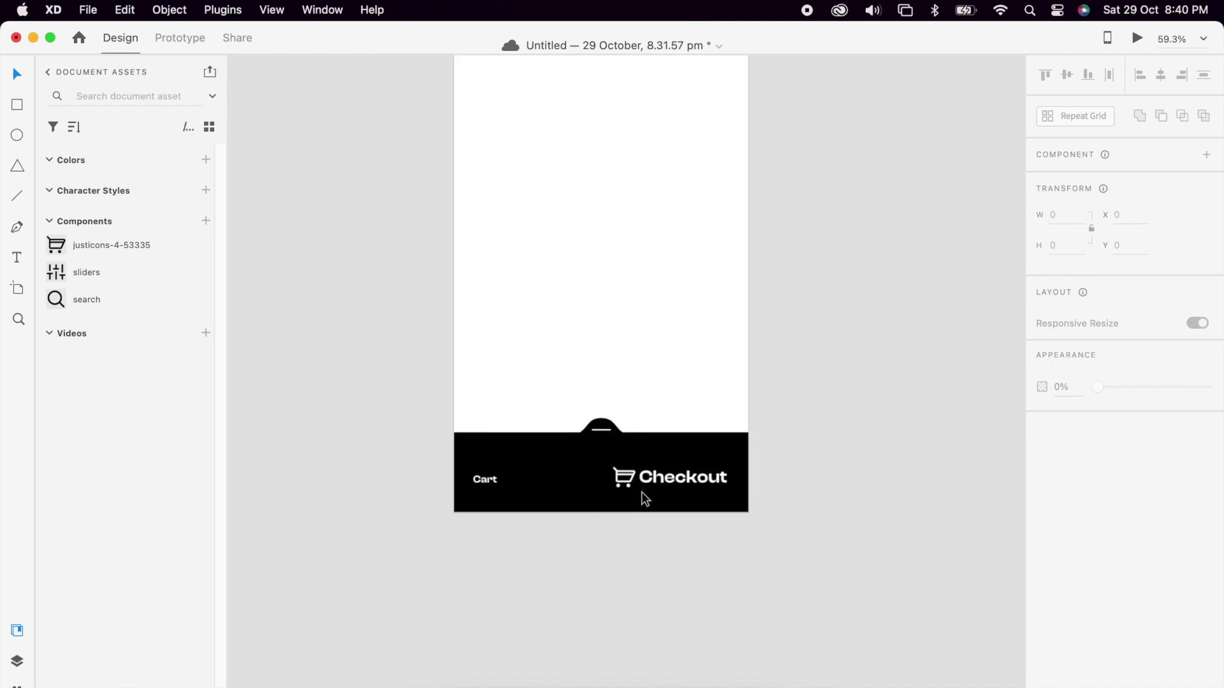
pyautogui.scroll(-2, 641, 491)
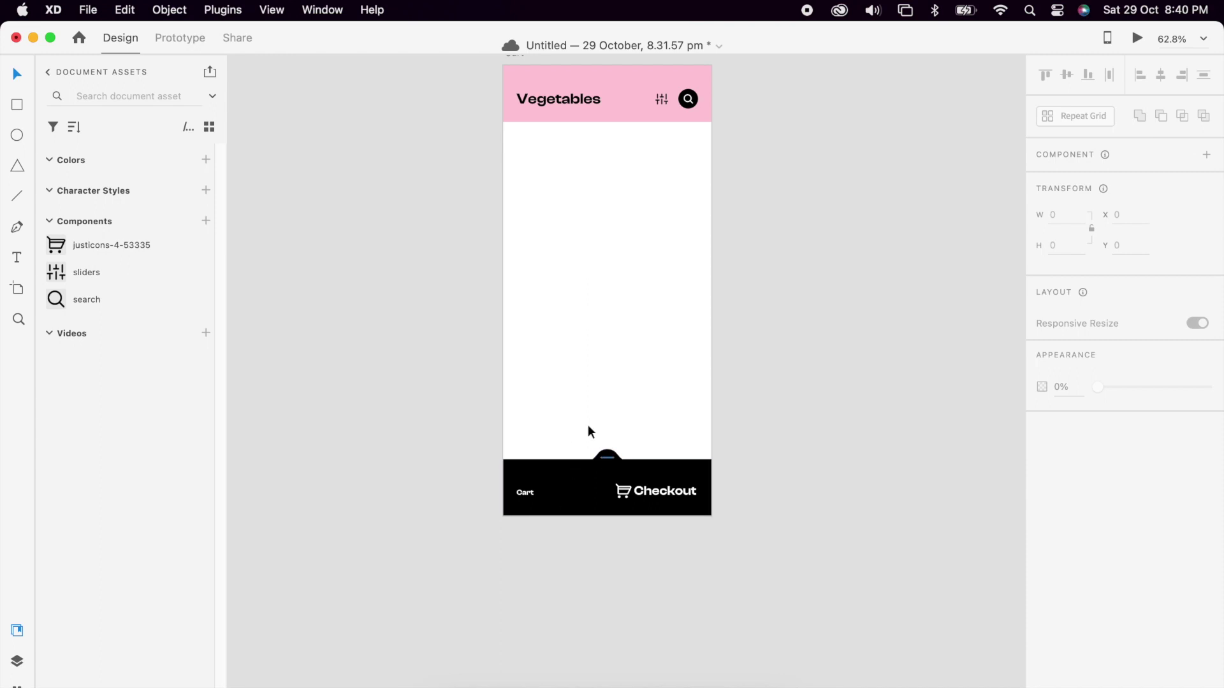
pyautogui.scroll(6, 599, 501)
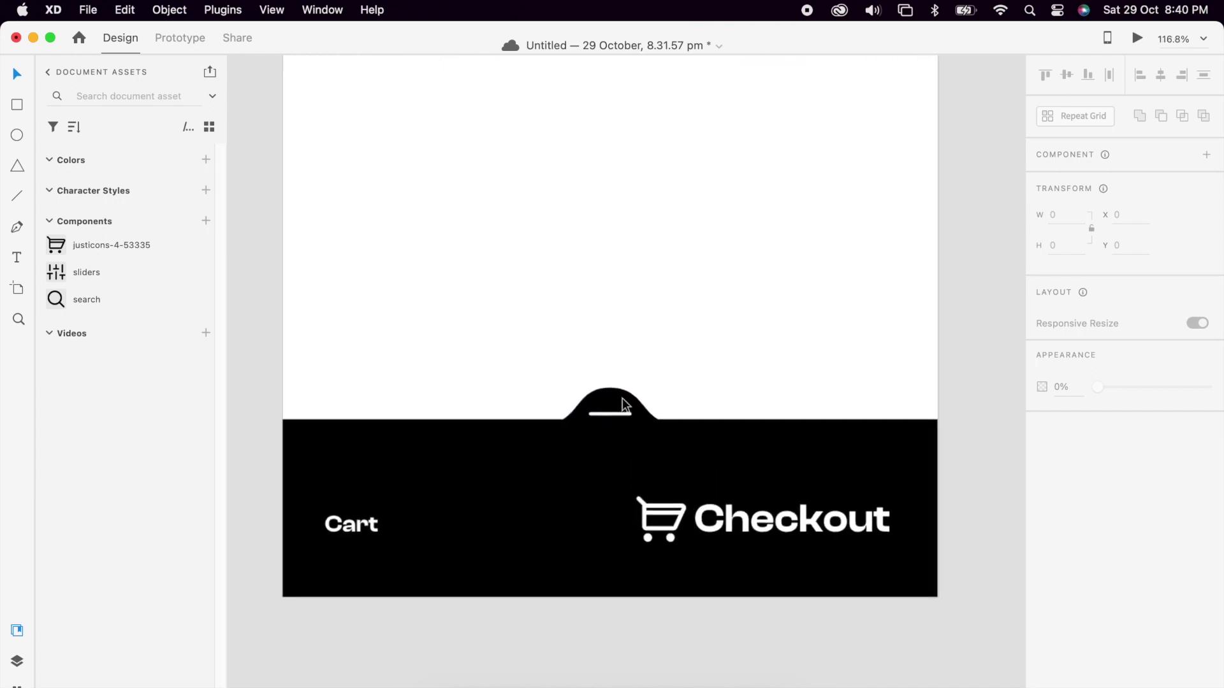
pyautogui.click(622, 397)
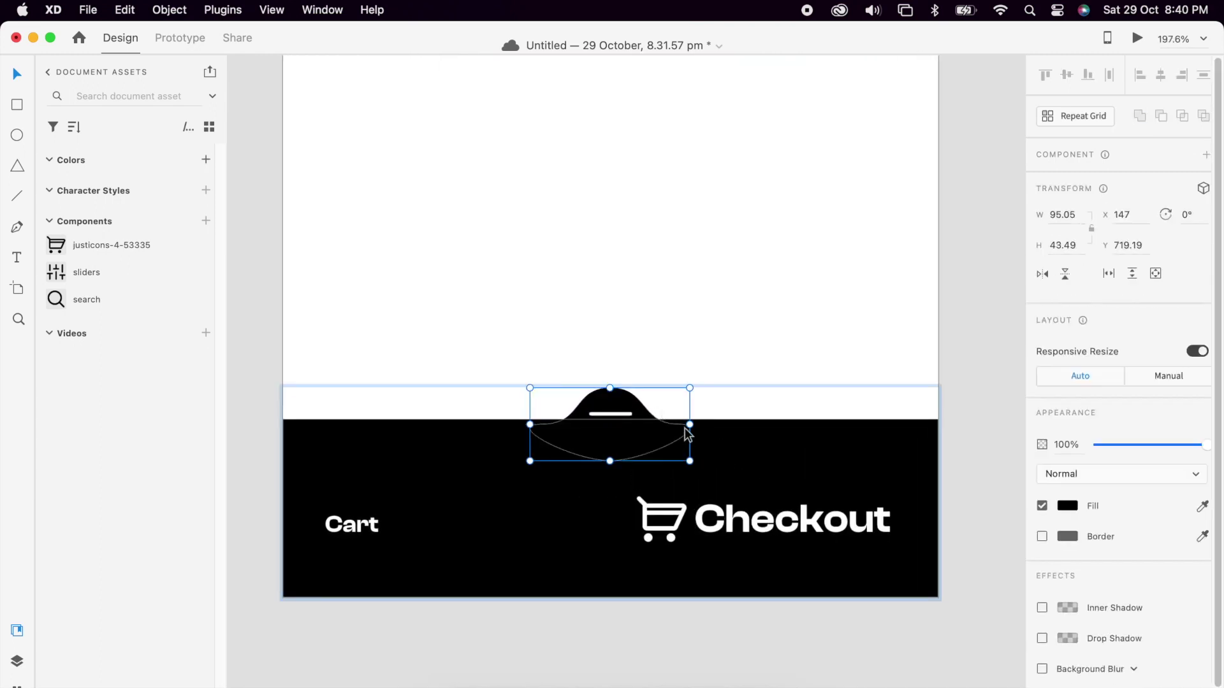
pyautogui.moveTo(692, 426); pyautogui.dragTo(738, 425)
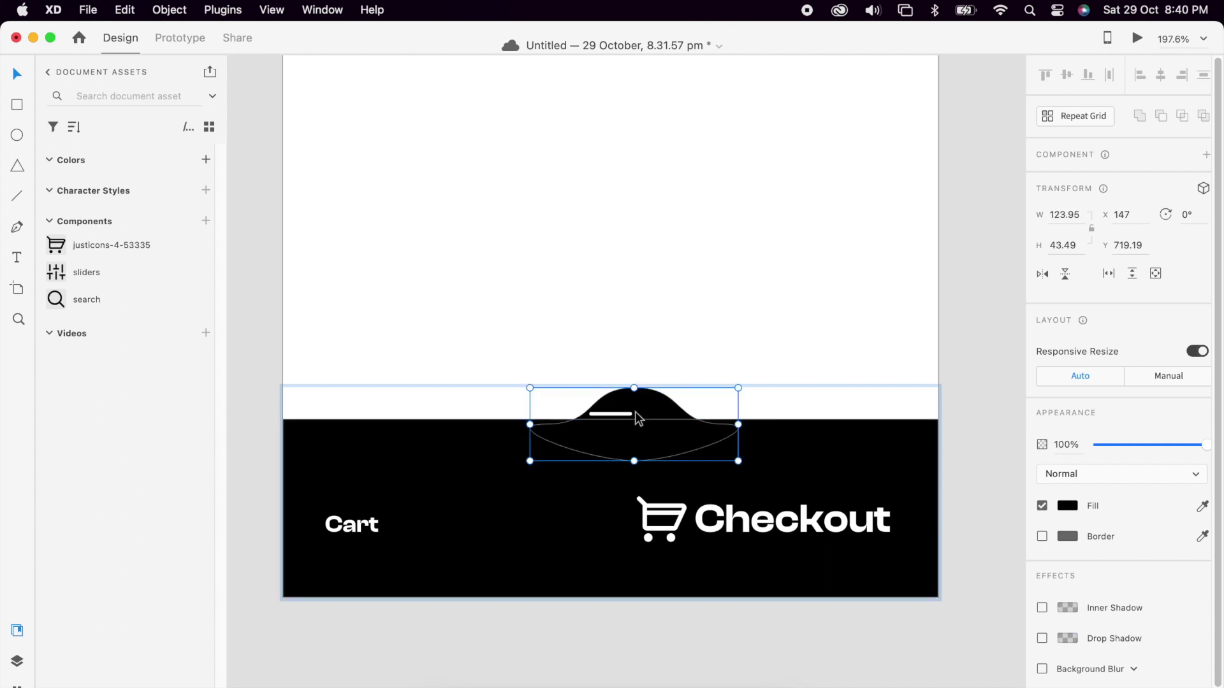
pyautogui.moveTo(636, 417)
pyautogui.mouseDown()
pyautogui.moveTo(604, 412)
pyautogui.moveTo(623, 413)
pyautogui.mouseUp()
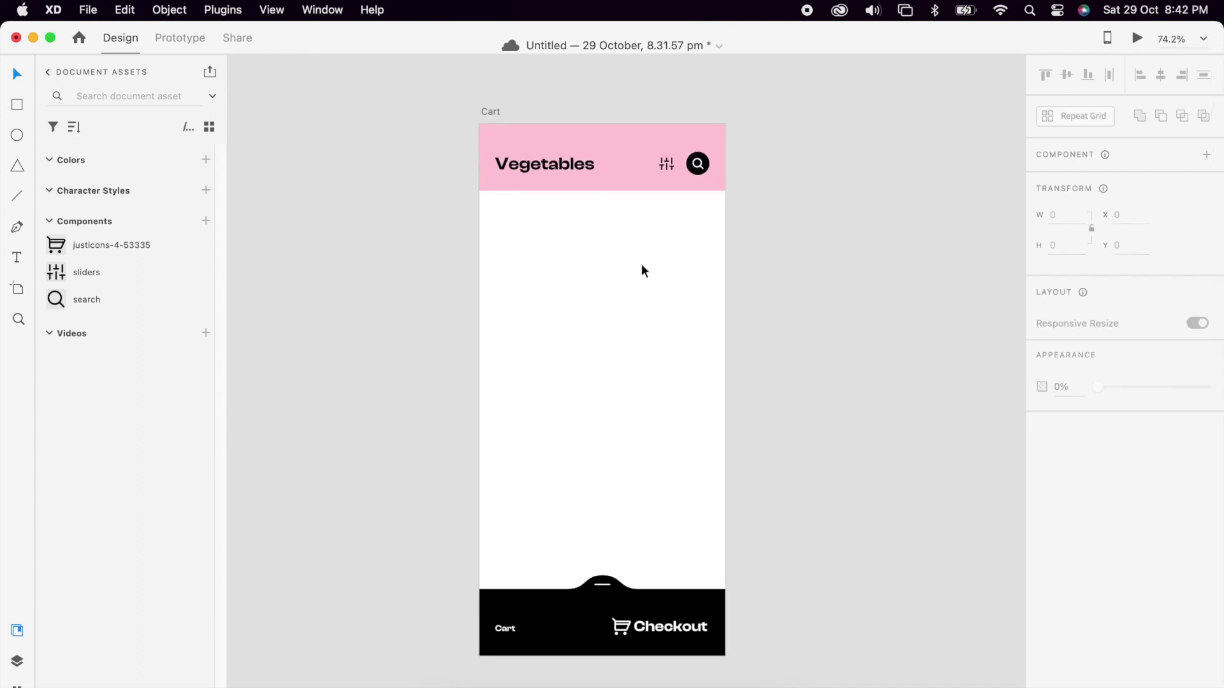
# - Draw a rectangle 340 wide and 108 high below the pink header at X 25, Y 134
pyautogui.scroll(2, 641, 264)
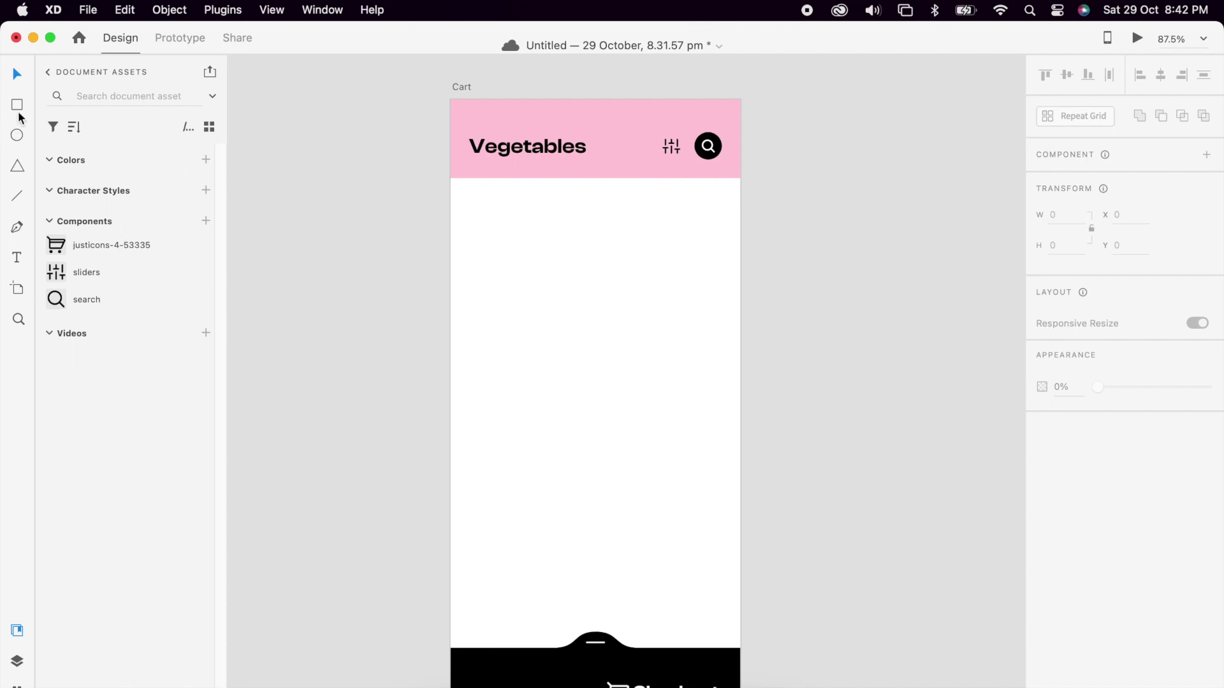
pyautogui.moveTo(469, 199)
pyautogui.mouseDown()
pyautogui.moveTo(634, 355)
pyautogui.moveTo(722, 358)
pyautogui.mouseUp()
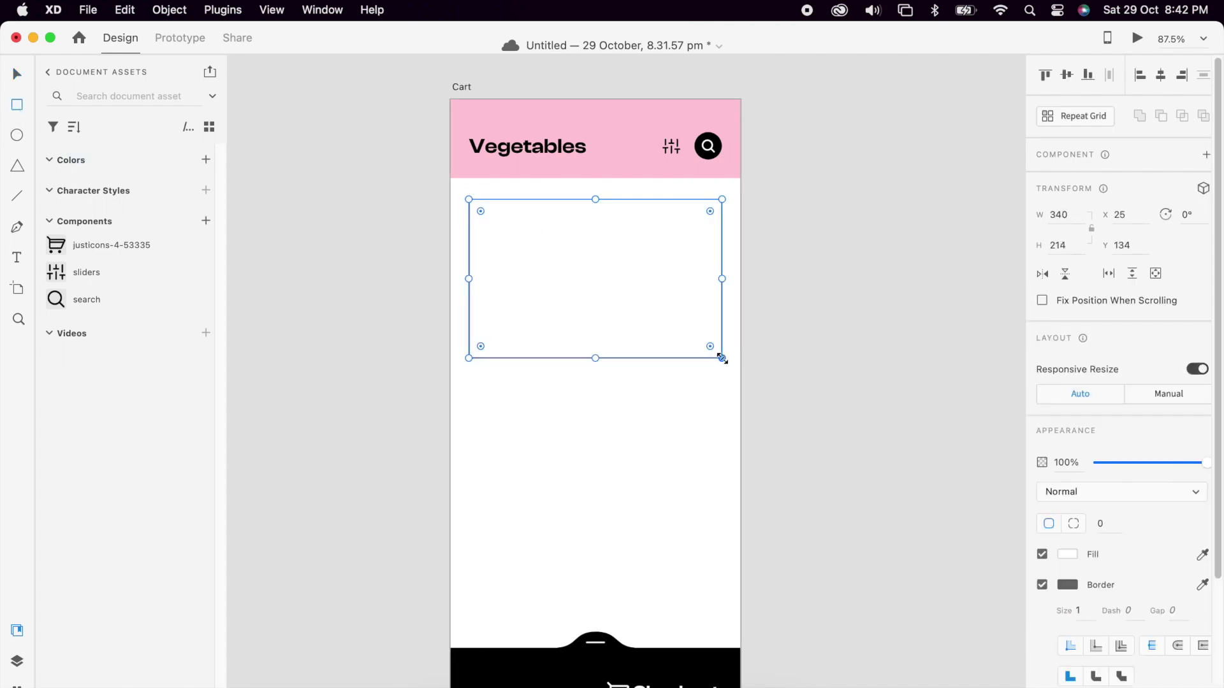
pyautogui.moveTo(595, 358); pyautogui.dragTo(601, 281)
pyautogui.scroll(5, 579, 274)
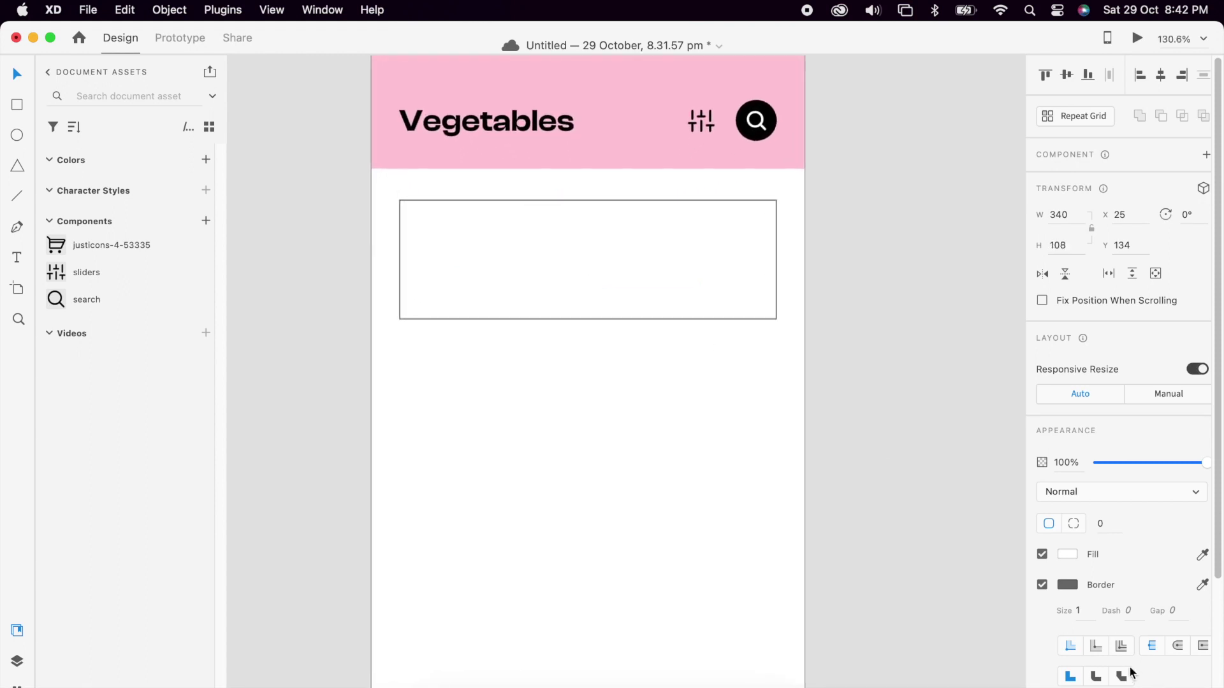
# - Remove the new rectangle's border and fill it with light grey
pyautogui.click(1042, 585)
pyautogui.click(1067, 554)
pyautogui.moveTo(916, 494); pyautogui.dragTo(858, 480)
pyautogui.doubleClick(583, 402)
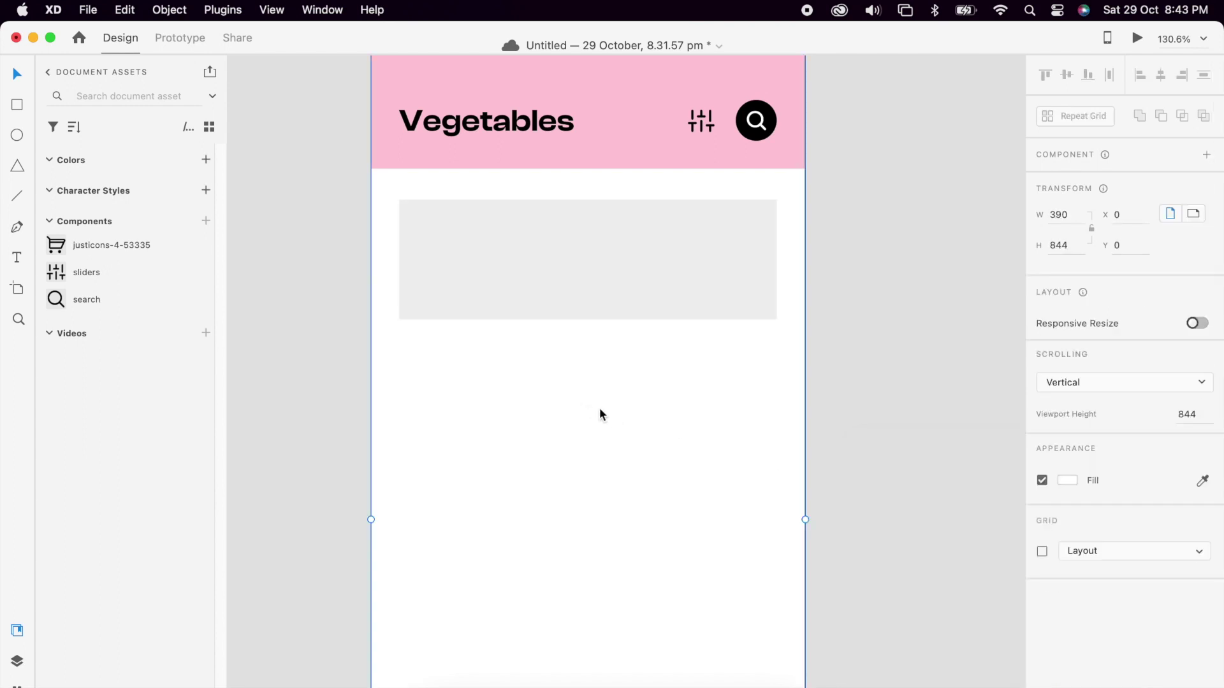
pyautogui.click(550, 489)
# - Draw a borderless white circle 61 in diameter near the left end of the grey card
pyautogui.scroll(3, 465, 233)
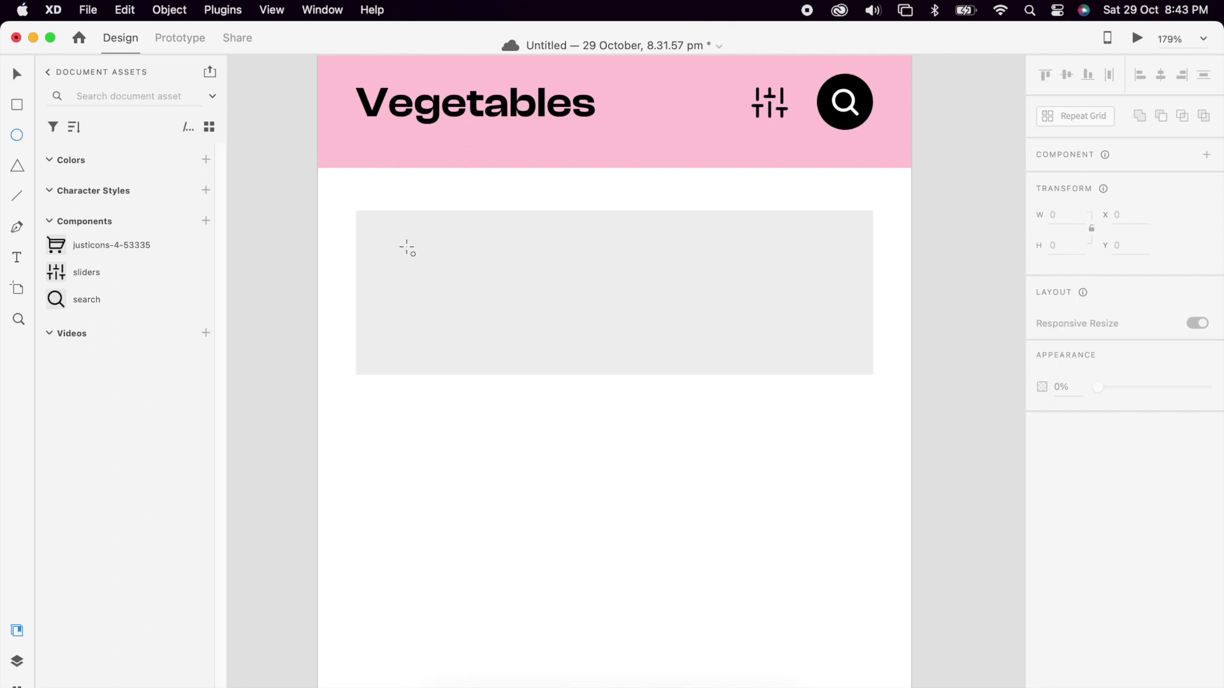
pyautogui.moveTo(381, 256)
pyautogui.mouseDown()
pyautogui.moveTo(472, 339)
pyautogui.moveTo(429, 293)
pyautogui.mouseUp()
pyautogui.click(1042, 556)
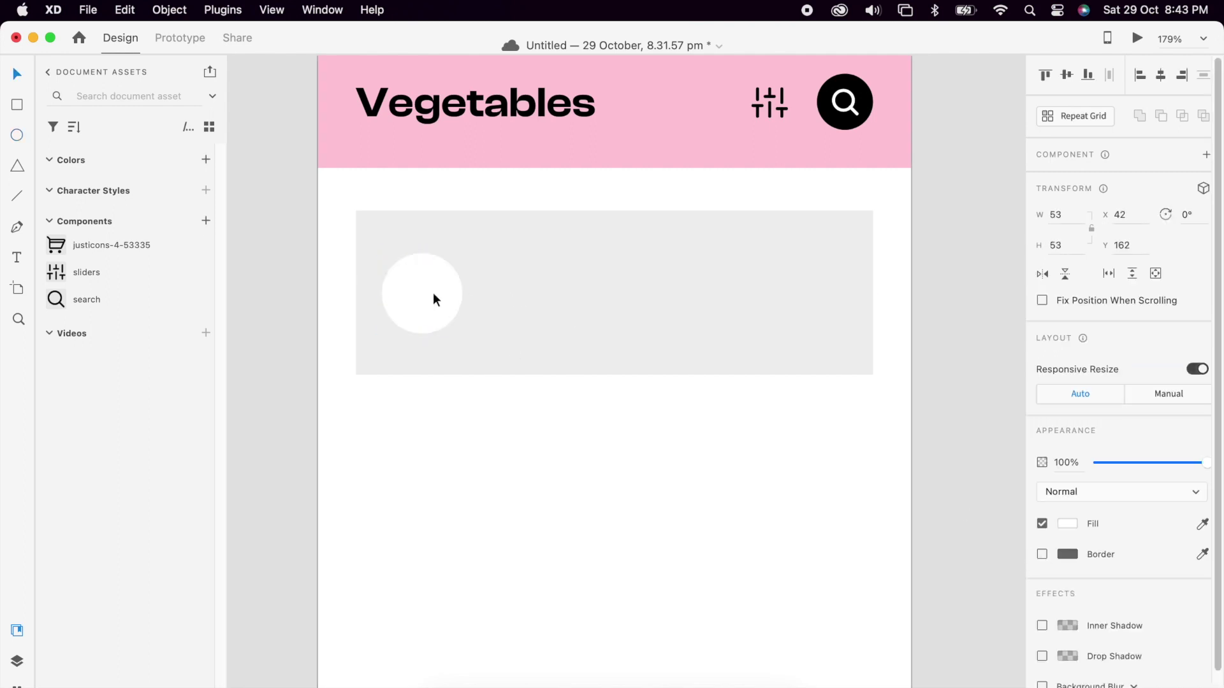
pyautogui.moveTo(462, 253); pyautogui.dragTo(470, 247)
# - Add the text "Product Name" in title case beside the circle, in Clash Display Medium at size 18
pyautogui.press('t')
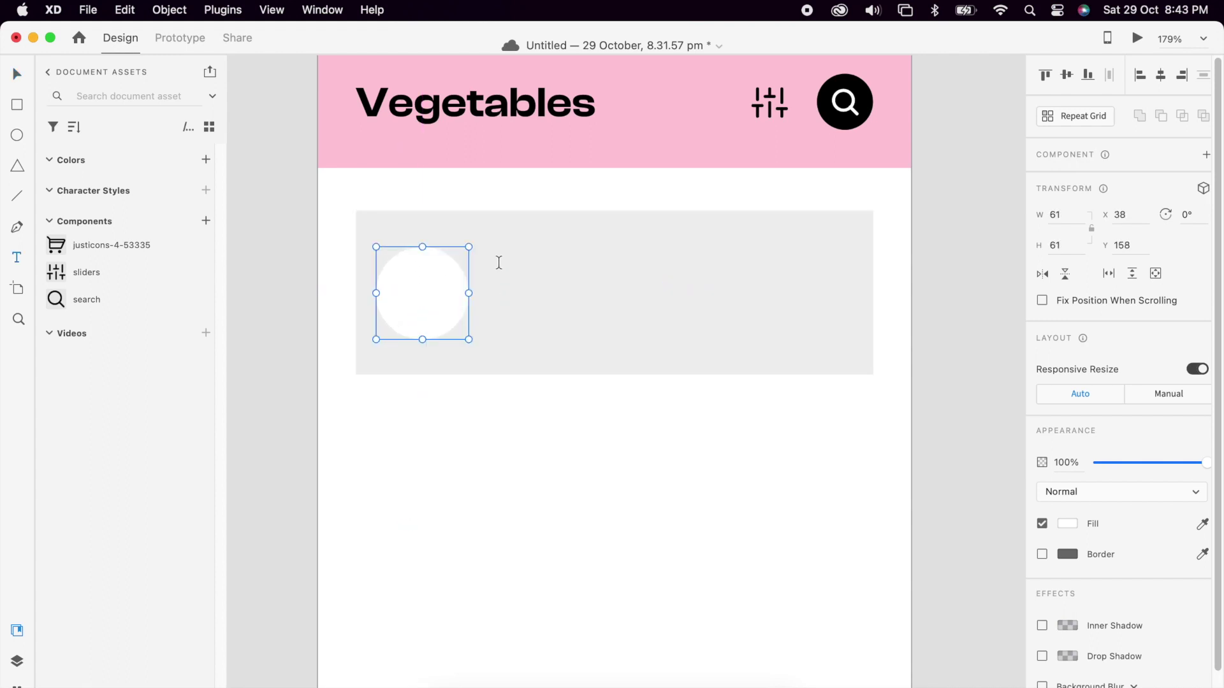
pyautogui.click(498, 262)
pyautogui.write('Product name')
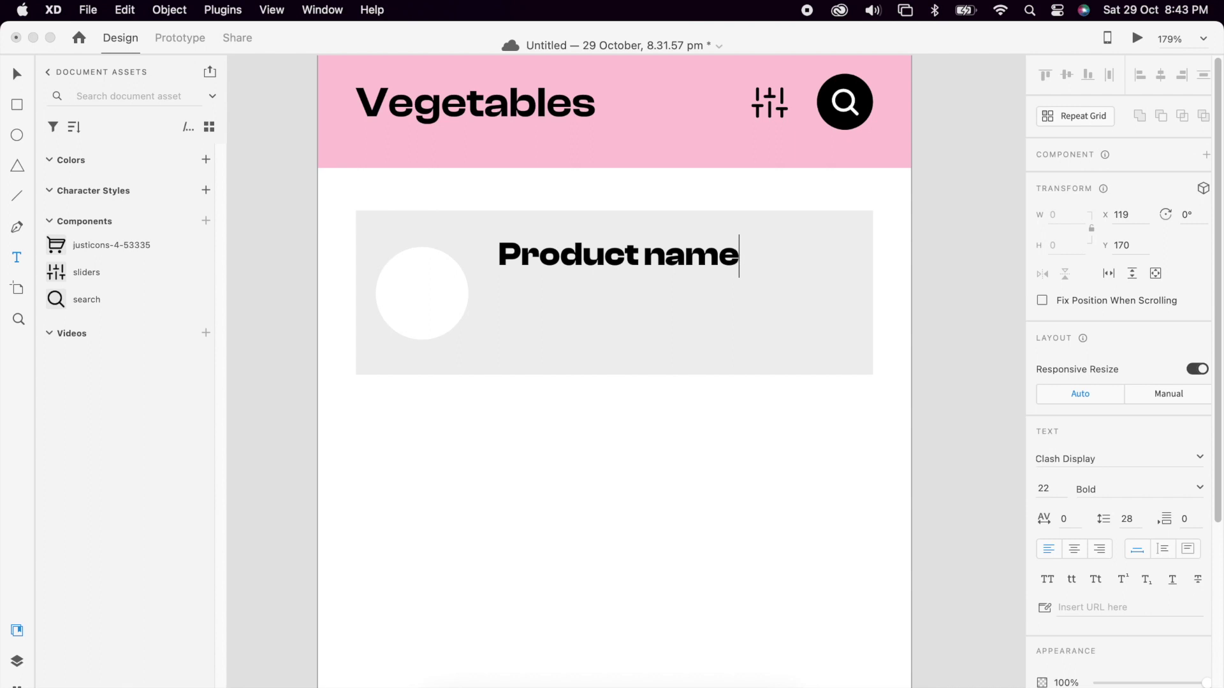
pyautogui.press('Escape')
pyautogui.click(1095, 578)
pyautogui.click(1043, 488)
pyautogui.write('18')
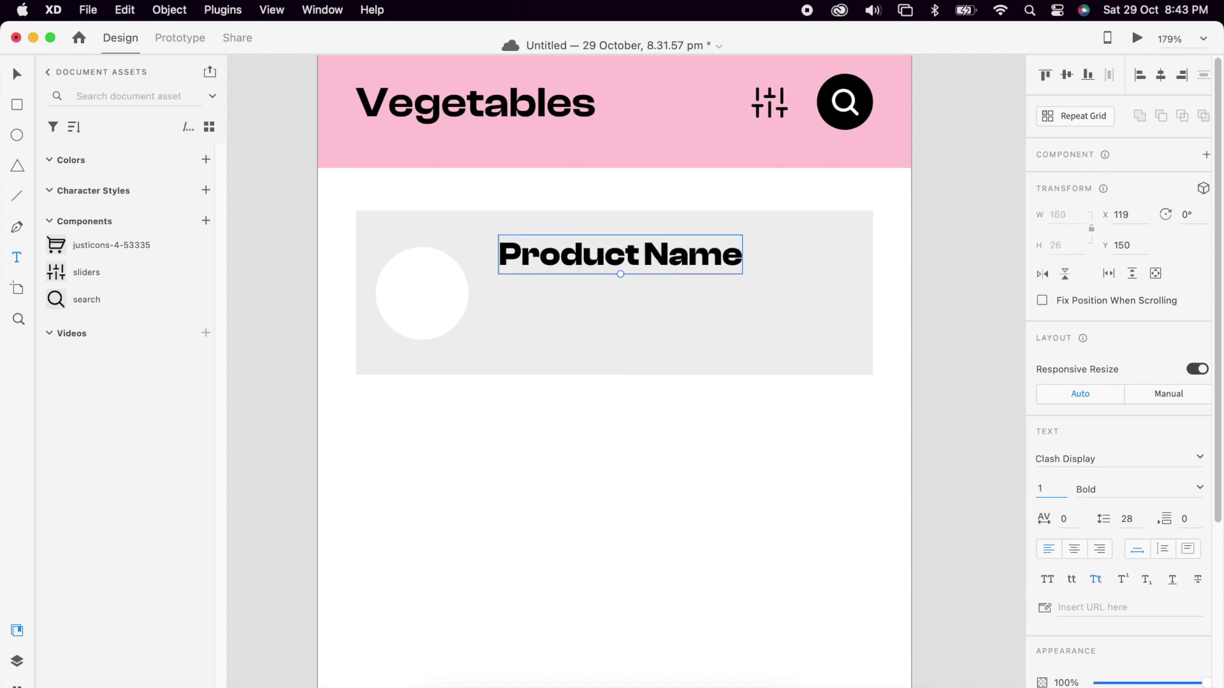
pyautogui.press('Return')
pyautogui.click(1199, 488)
pyautogui.click(1109, 547)
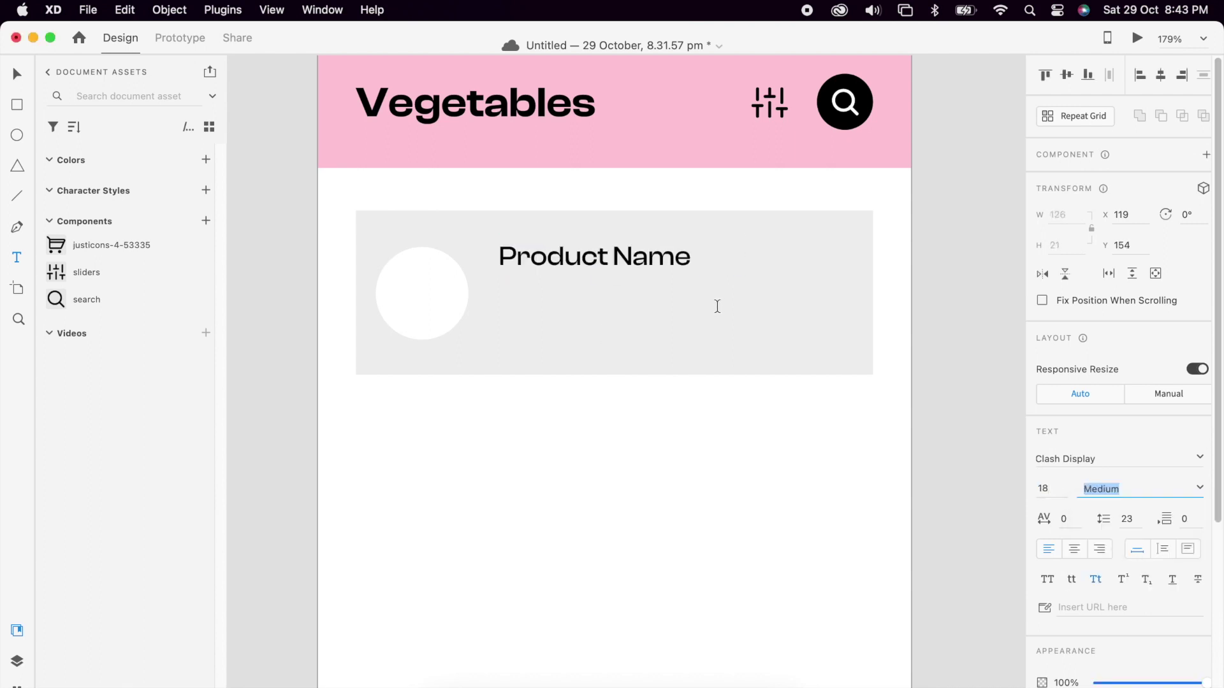
# - Set the Product Name text to size 16 closer to the circle at X 110 and duplicate it directly below
pyautogui.write('v')
pyautogui.click(642, 286)
pyautogui.press('Escape')
pyautogui.press('v')
pyautogui.moveTo(651, 260); pyautogui.dragTo(624, 317)
pyautogui.write('16')
pyautogui.press('Return')
# - Change the lower Product Name copy to "$ 1.23"
pyautogui.doubleClick(623, 310)
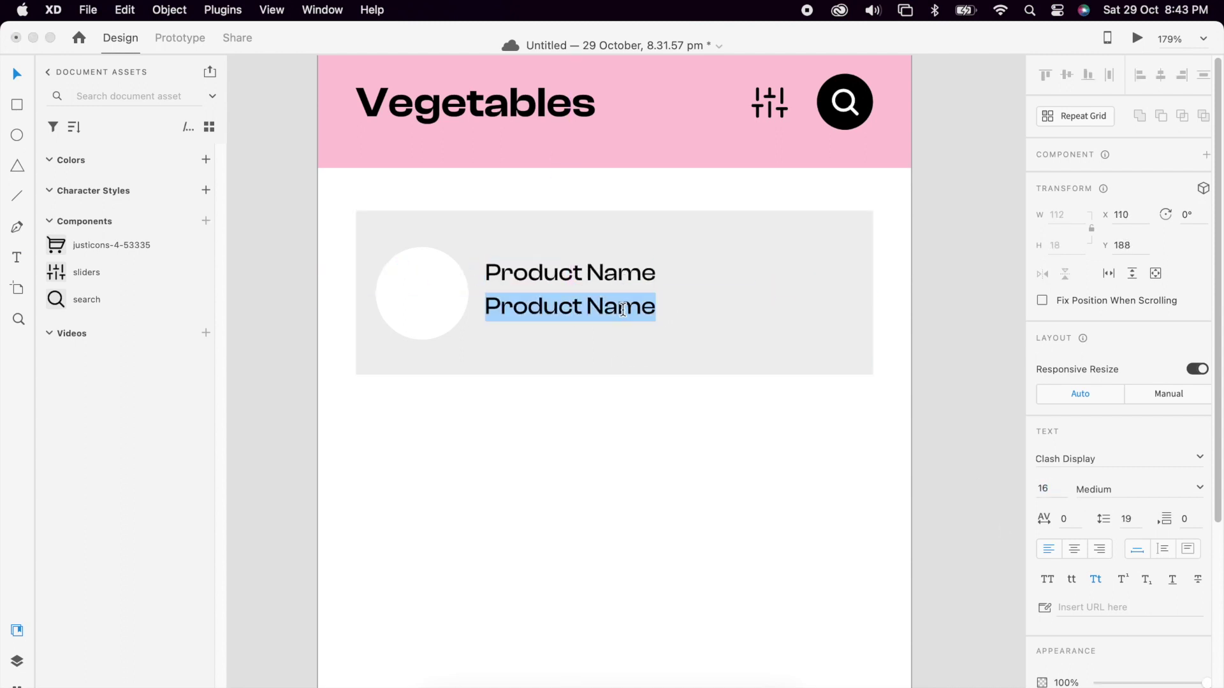
pyautogui.write('$ 1.23')
pyautogui.press('Escape')
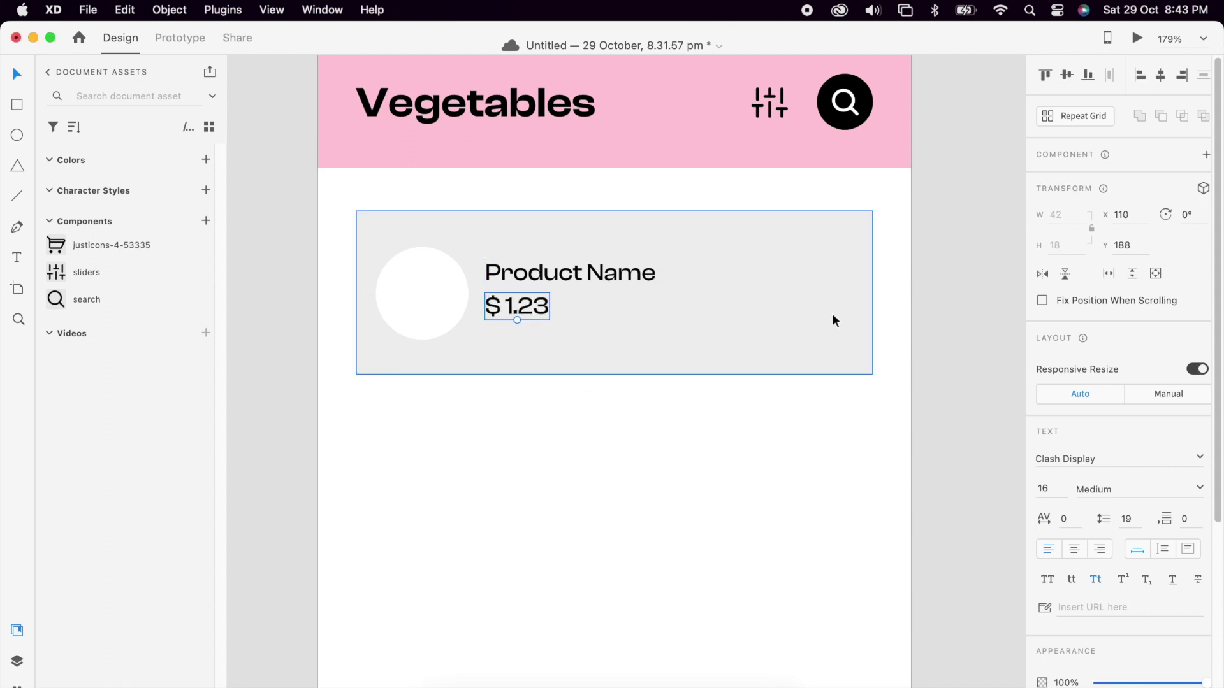
# - Move the $ 1.23 text to the right end of the grey card and set its weight to Semibold
pyautogui.hscroll(1, 835, 320)
pyautogui.moveTo(502, 300); pyautogui.dragTo(805, 273)
pyautogui.click(1176, 489)
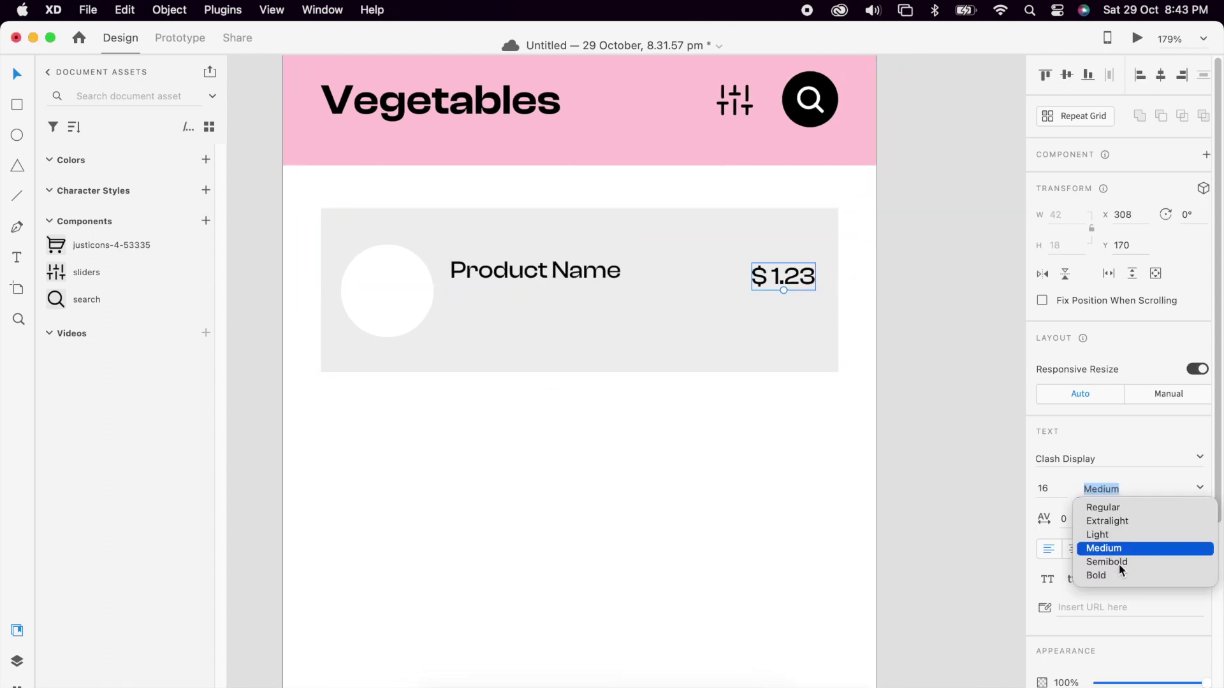
pyautogui.click(1120, 565)
# - Duplicate the Product Name text directly below itself and change the copy to "1 Kg"
pyautogui.moveTo(588, 278); pyautogui.dragTo(588, 317)
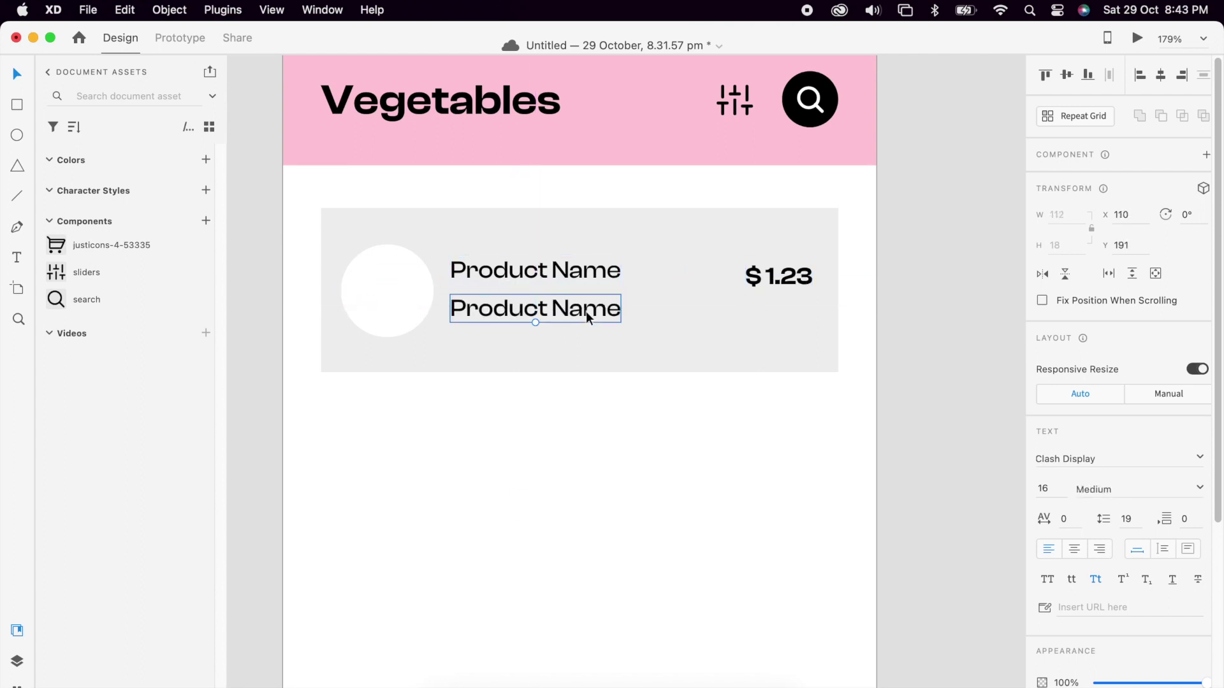
pyautogui.press('Return')
pyautogui.write('1K')
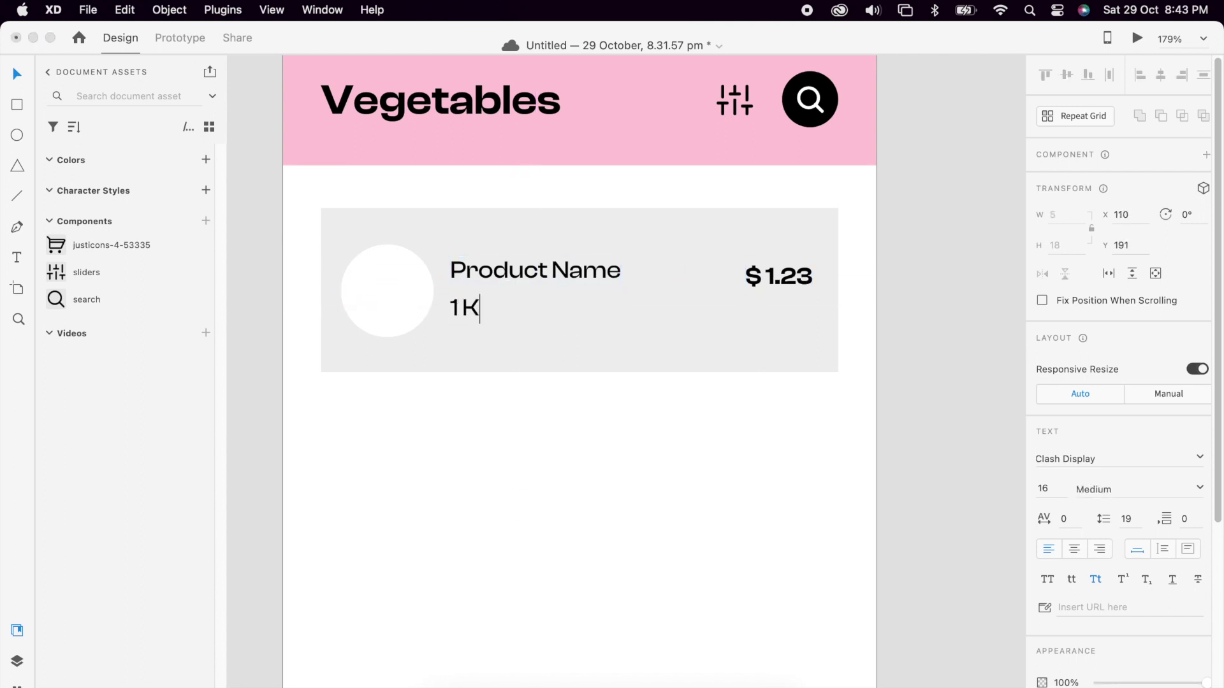
pyautogui.write('g')
pyautogui.press('Escape')
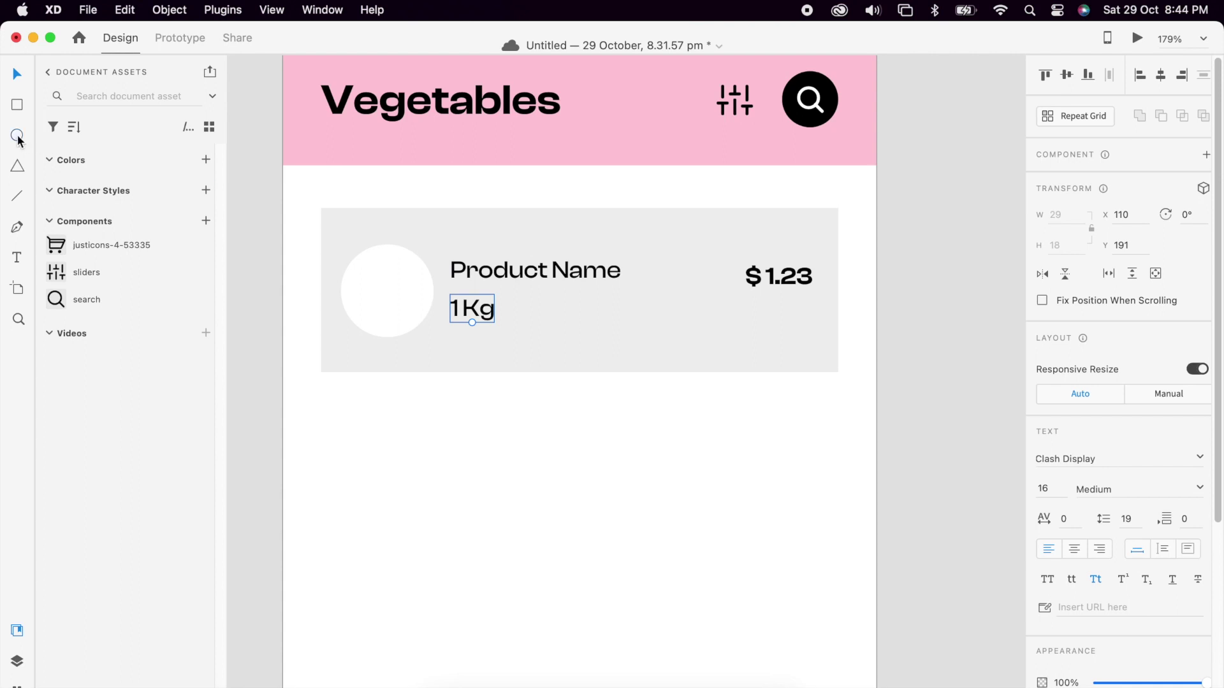
# - Draw a borderless white circle 25 in diameter beside 1 Kg and add a short black vertical line inside it
pyautogui.moveTo(516, 293); pyautogui.dragTo(554, 331)
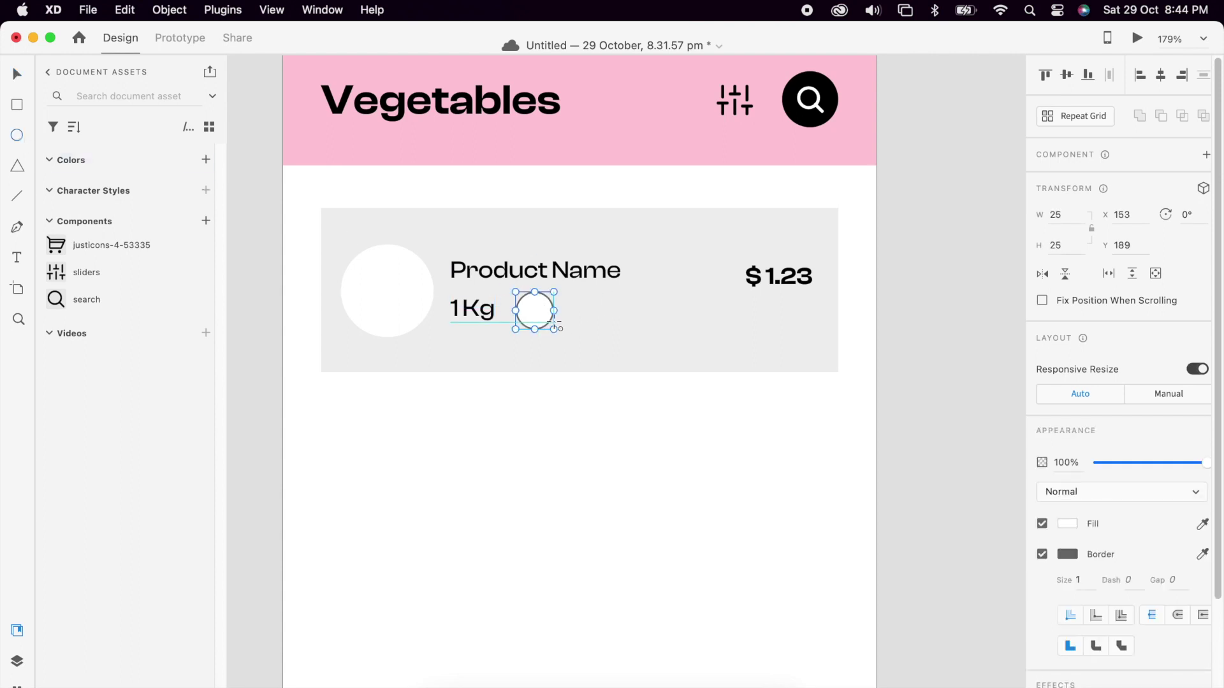
pyautogui.scroll(5, 557, 320)
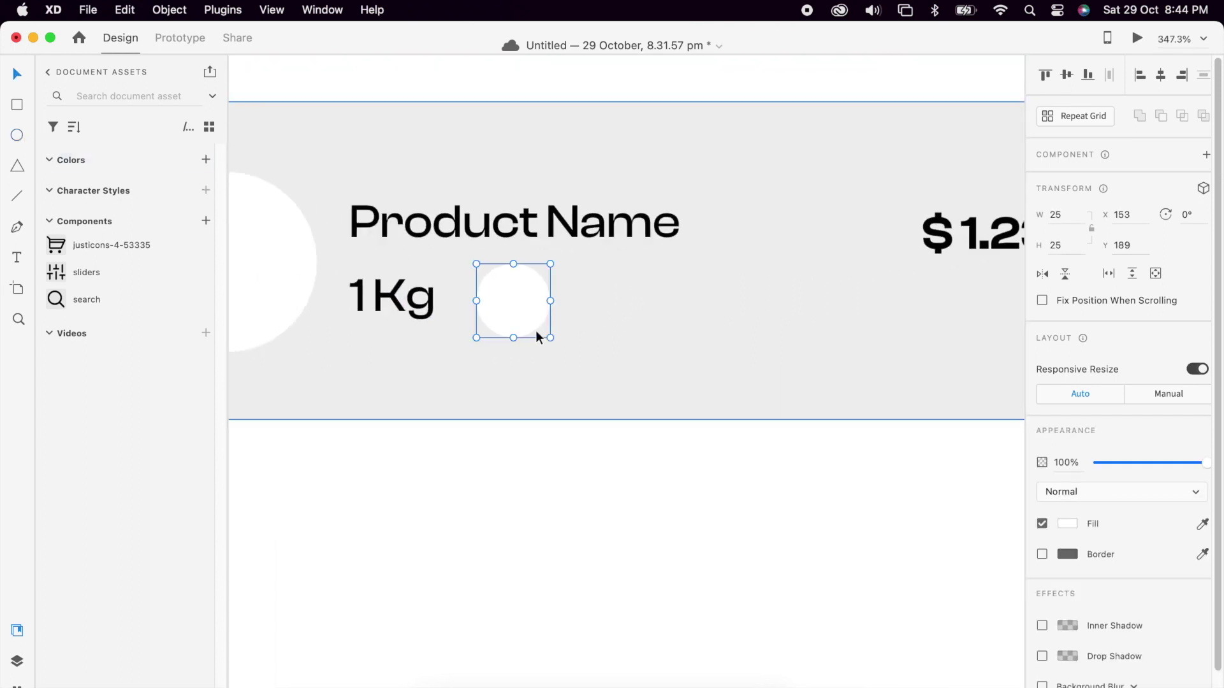
pyautogui.press('p')
pyautogui.click(507, 288)
pyautogui.press('Escape')
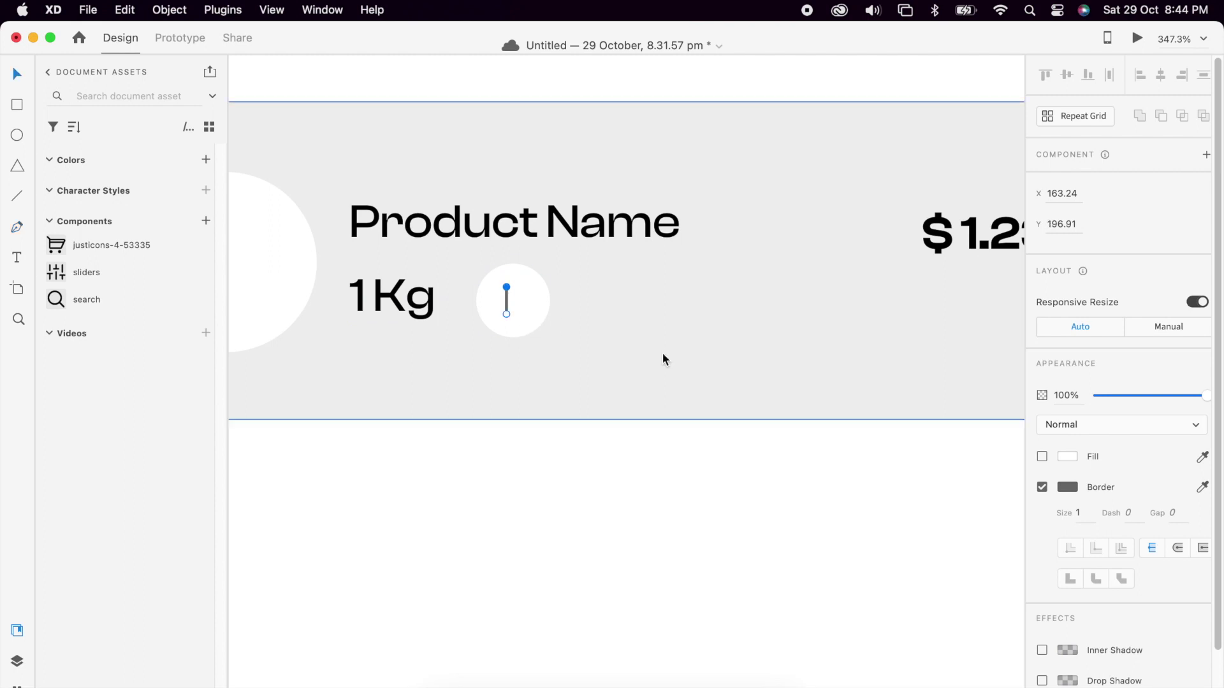
pyautogui.click(1067, 487)
pyautogui.click(854, 529)
# - Turn the small circle and line into a grouped plus button, with a matching minus button on the other side of 1 Kg
pyautogui.moveTo(506, 300); pyautogui.dragTo(534, 300)
pyautogui.press('super+d')
pyautogui.keyDown('shift'); pyautogui.click(536, 287); pyautogui.keyUp('shift')
pyautogui.rightClick(526, 286)
pyautogui.click(583, 459)
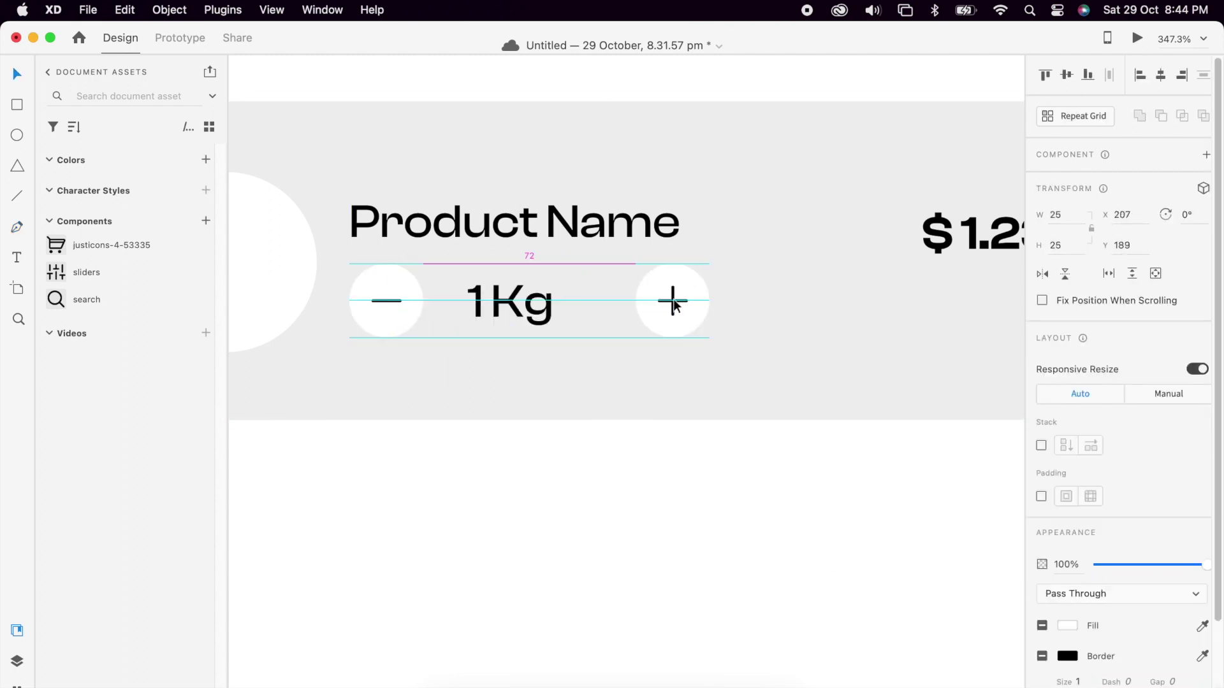
# - Group the minus button, 1 Kg text and plus button as a row, and group that row with Product Name
pyautogui.rightClick(616, 303)
pyautogui.click(642, 440)
pyautogui.keyDown('shift'); pyautogui.click(614, 220); pyautogui.keyUp('shift')
pyautogui.rightClick(616, 216)
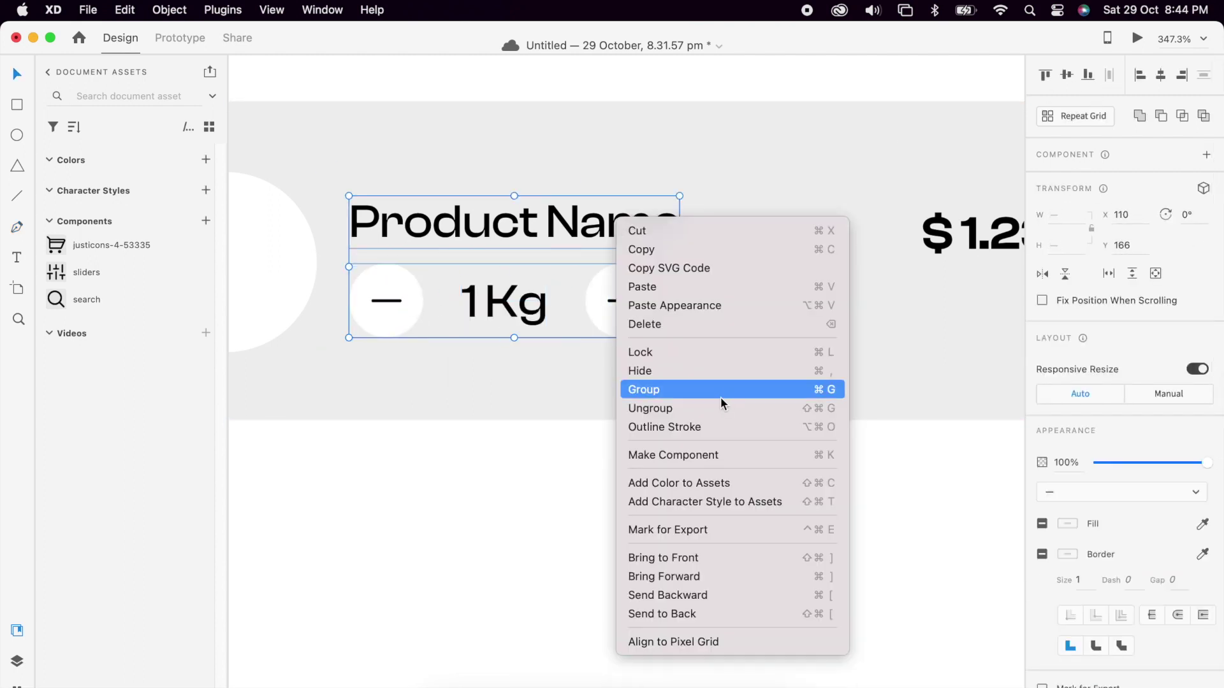
pyautogui.click(721, 393)
# - Vertically centre the $ 1.23 price with the product name and quantity group, and group them together
pyautogui.scroll(-4, 636, 316)
pyautogui.keyDown('shift'); pyautogui.click(821, 279); pyautogui.keyUp('shift')
pyautogui.click(1053, 75)
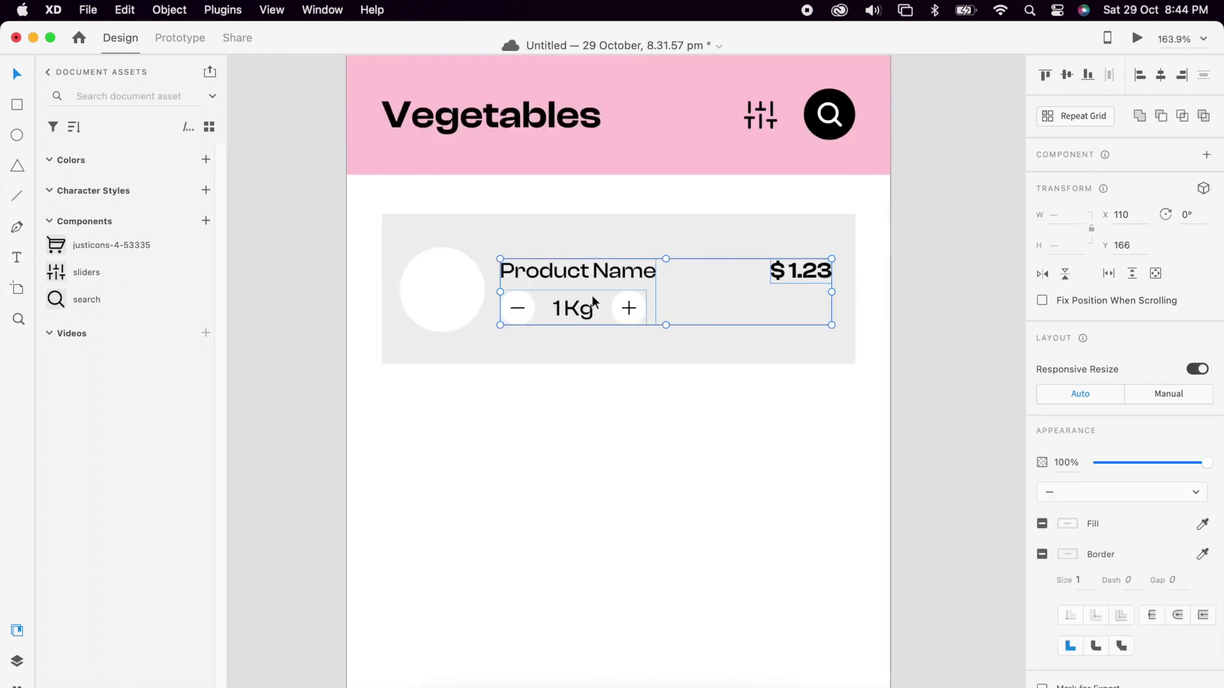
pyautogui.click(1067, 74)
pyautogui.rightClick(624, 267)
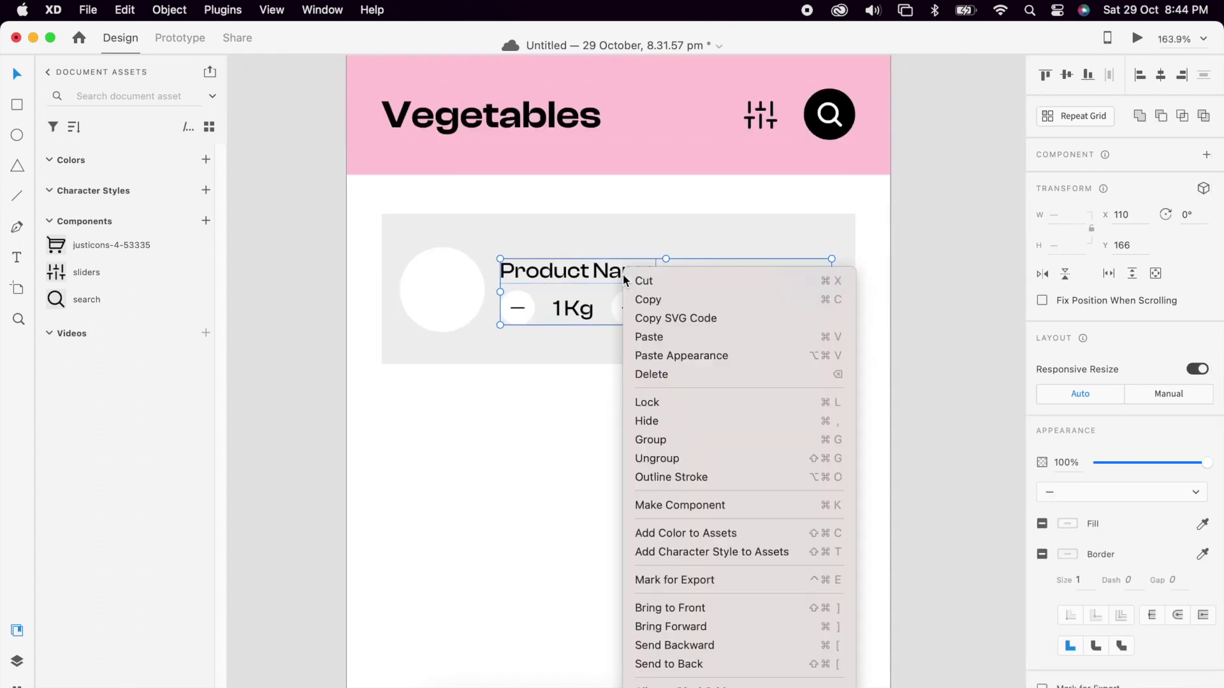
pyautogui.click(669, 441)
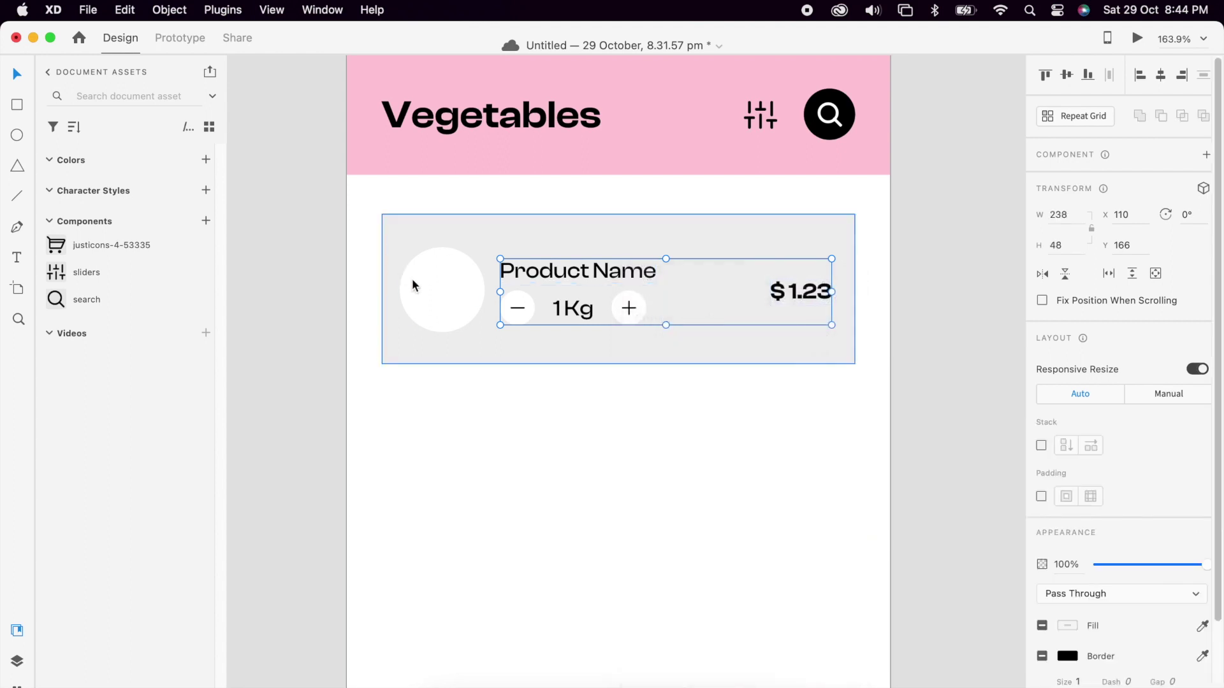
# - Vertically centre the product details group, white circle and grey rectangle on each other, and group them as one card
pyautogui.keyDown('shift'); pyautogui.click(421, 282); pyautogui.keyUp('shift')
pyautogui.keyDown('shift'); pyautogui.click(501, 228); pyautogui.keyUp('shift')
pyautogui.click(1067, 75)
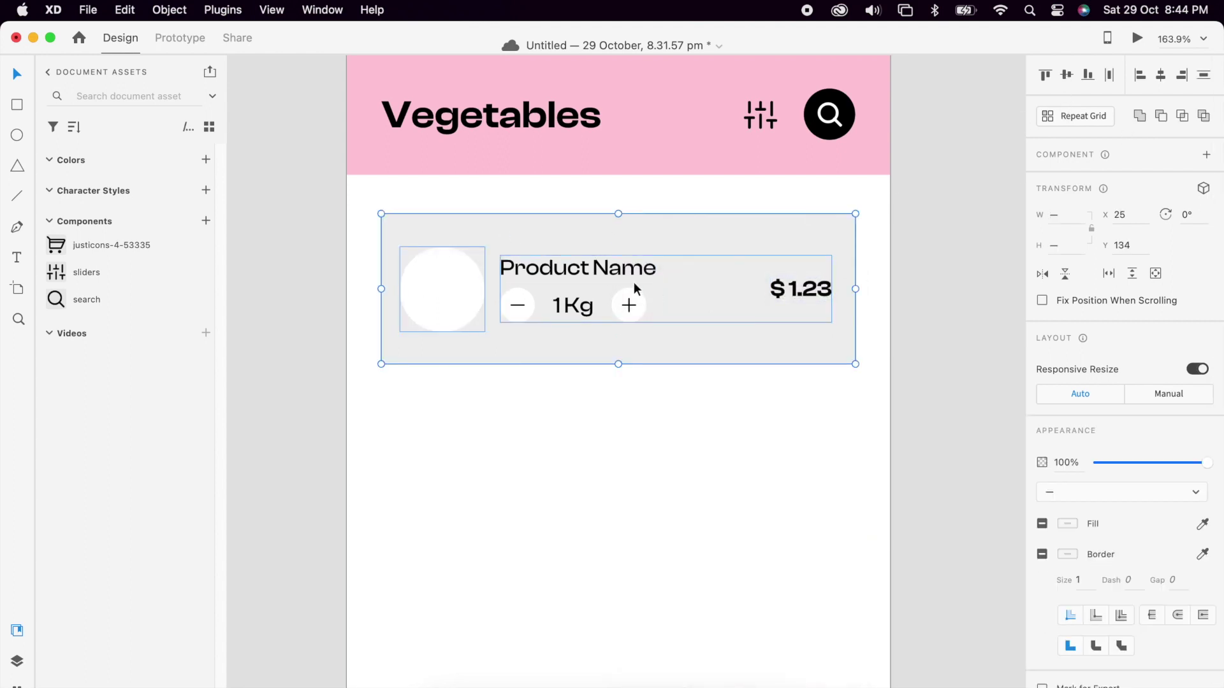
pyautogui.rightClick(636, 271)
pyautogui.click(688, 438)
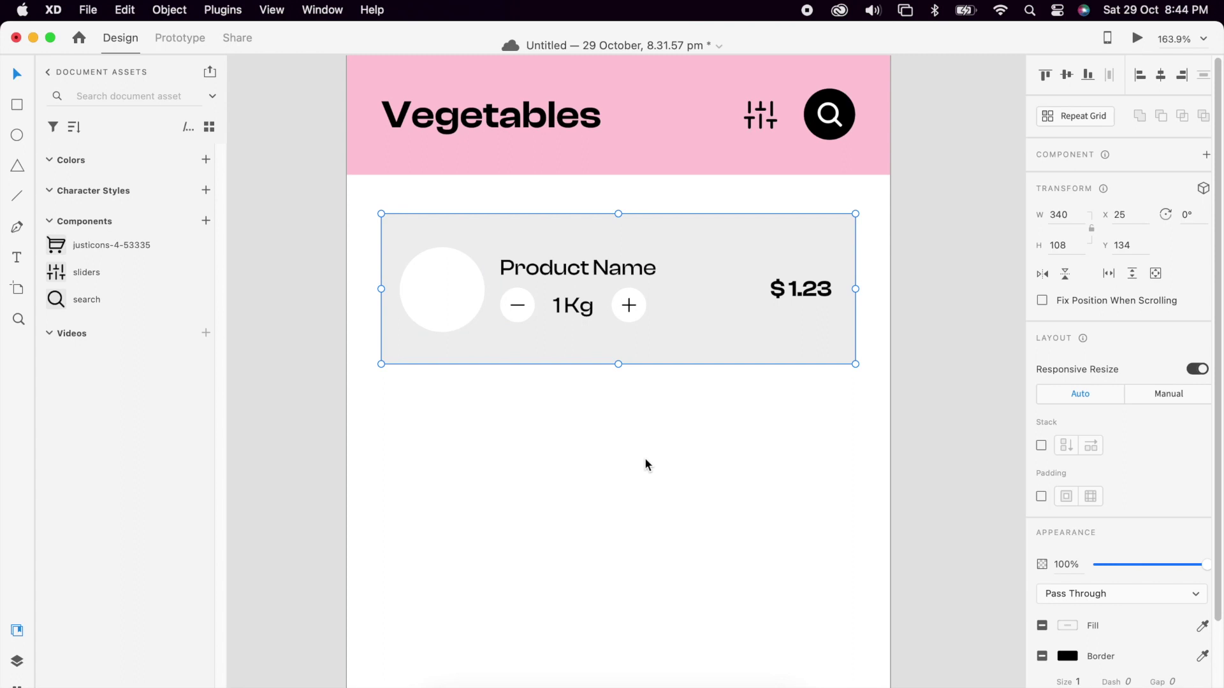
# - Check the spacing of the Product Name and quantity controls inside the product card
pyautogui.click(631, 481)
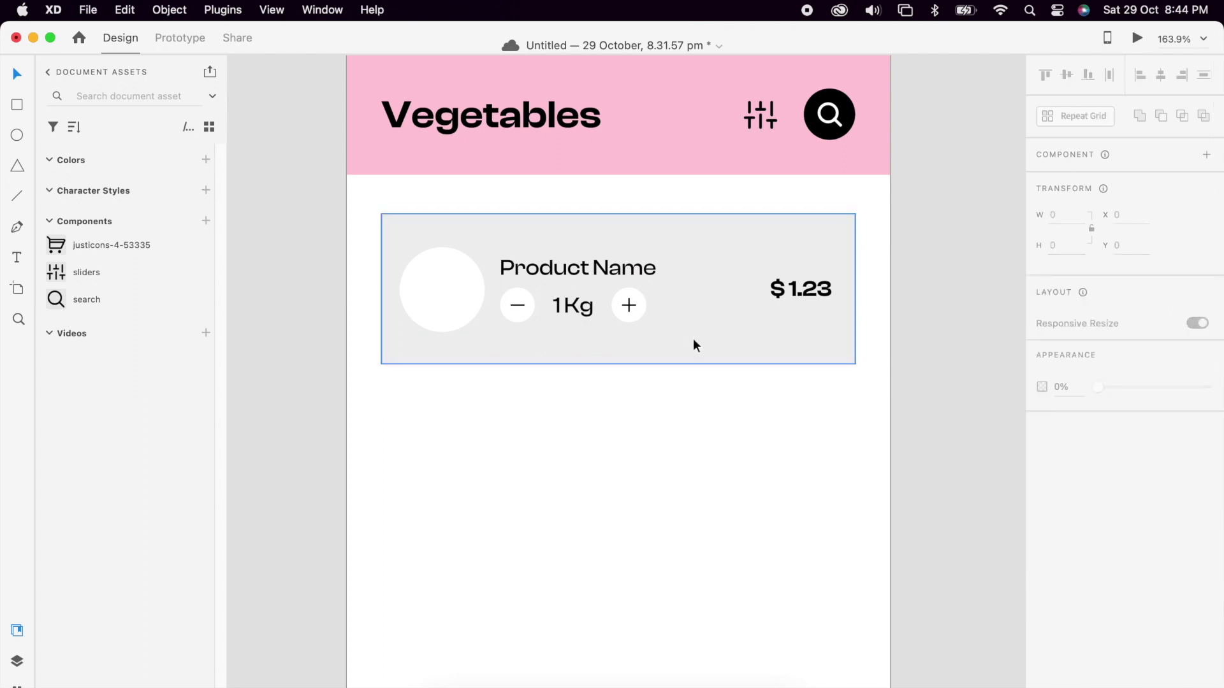
pyautogui.click(714, 325)
pyautogui.click(685, 400)
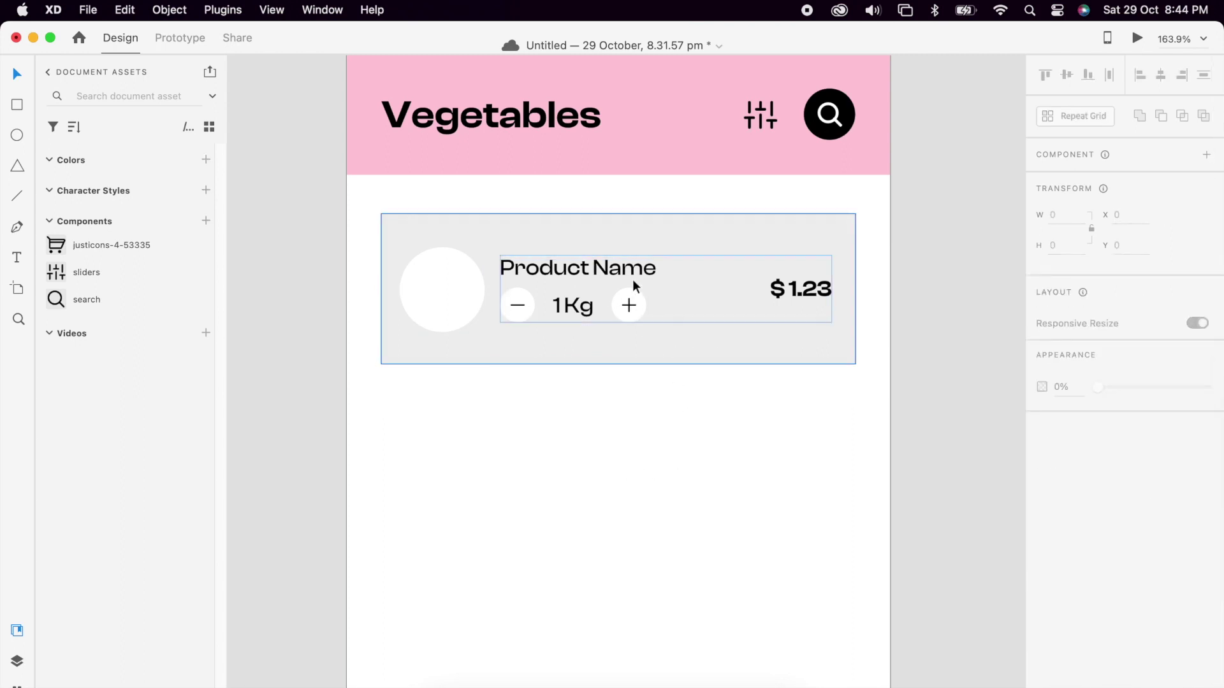
pyautogui.doubleClick(626, 306)
pyautogui.doubleClick(625, 306)
pyautogui.press('alt')
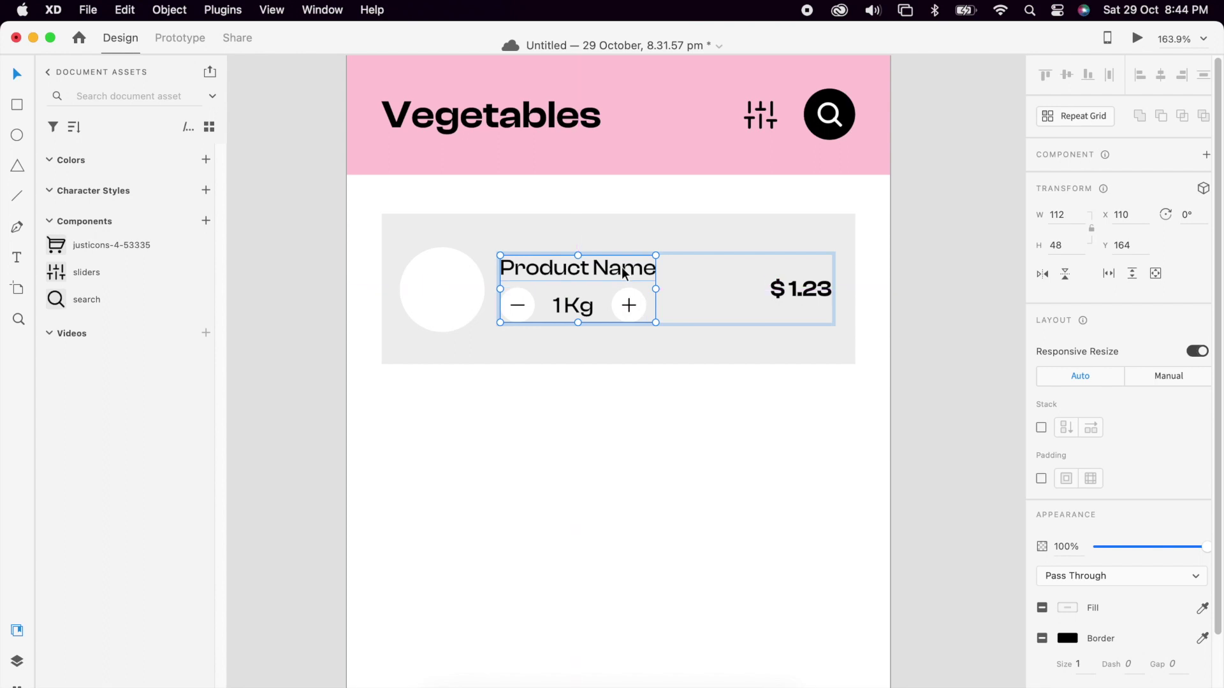
pyautogui.doubleClick(624, 270)
pyautogui.press('alt')
pyautogui.click(681, 412)
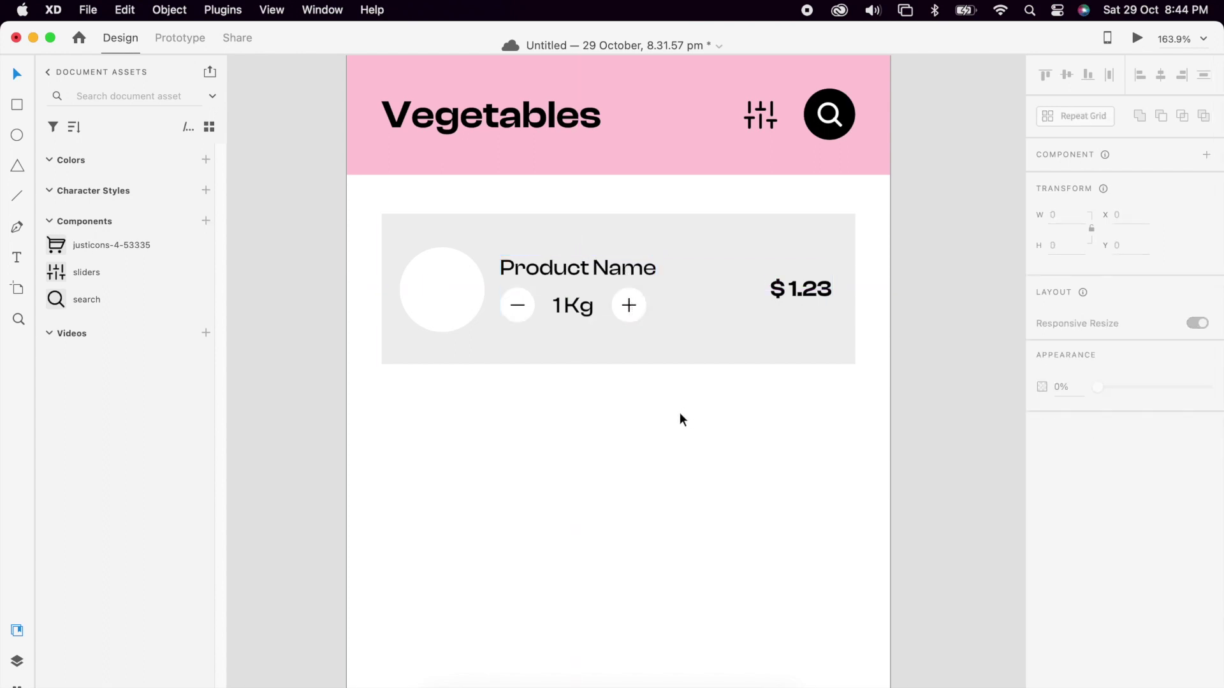
# - Switch to the Finder folder 2x and place tomoto.png into the product card's white circle
pyautogui.scroll(-4, 679, 411)
pyautogui.press('super+Tab')
pyautogui.press('super+Tab')
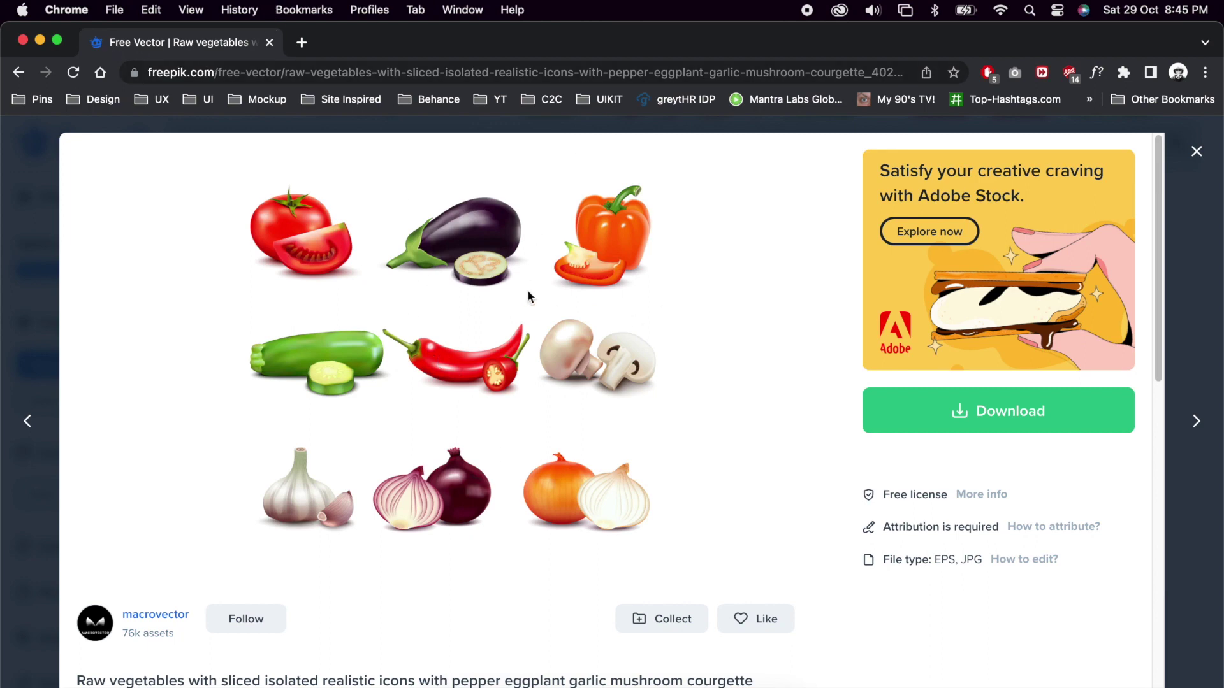
pyautogui.press('super+Tab')
pyautogui.press('super+Tab')
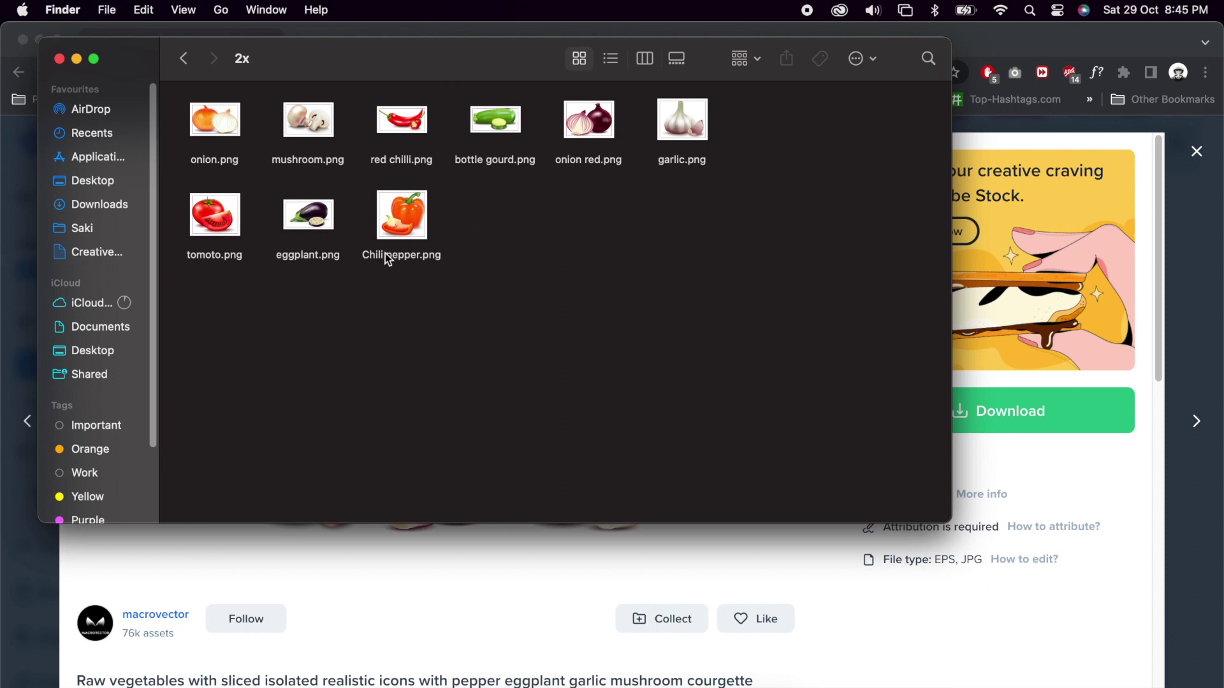
pyautogui.press('super+Tab')
pyautogui.moveTo(218, 228); pyautogui.dragTo(475, 275)
pyautogui.press('super+Tab')
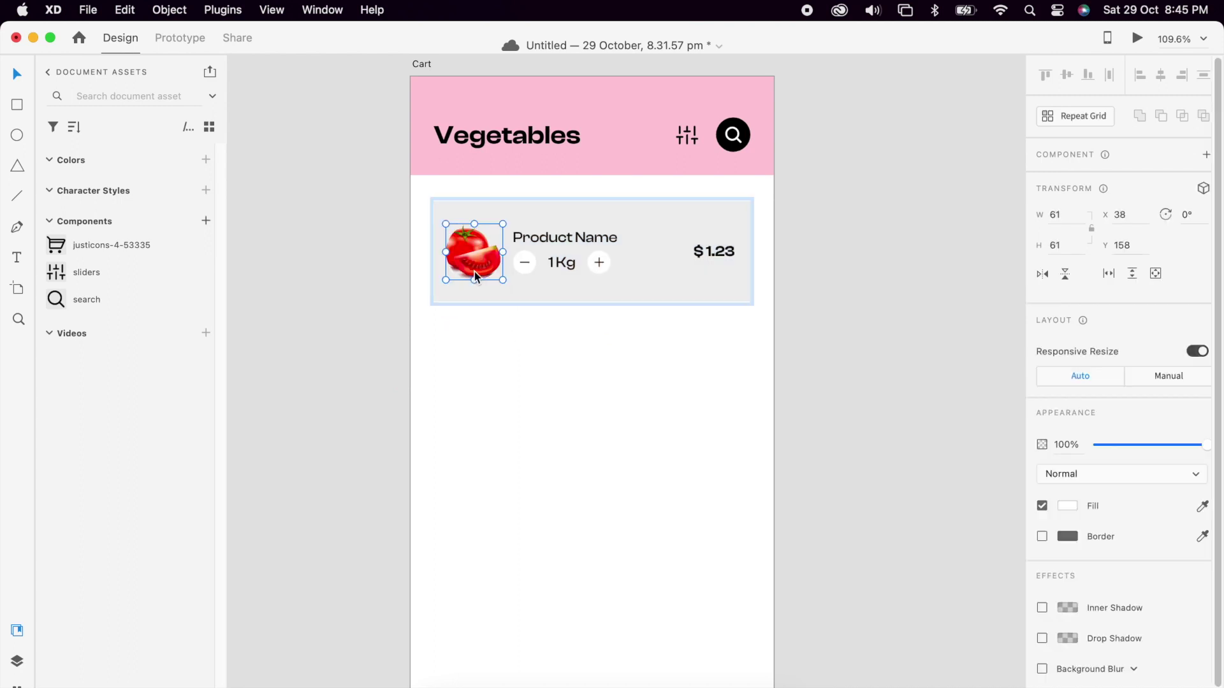
# - Replace the card's Product Name text with "Small Tomato"
pyautogui.scroll(5, 460, 250)
pyautogui.moveTo(536, 211); pyautogui.dragTo(534, 224)
pyautogui.click(279, 282)
pyautogui.doubleClick(591, 225)
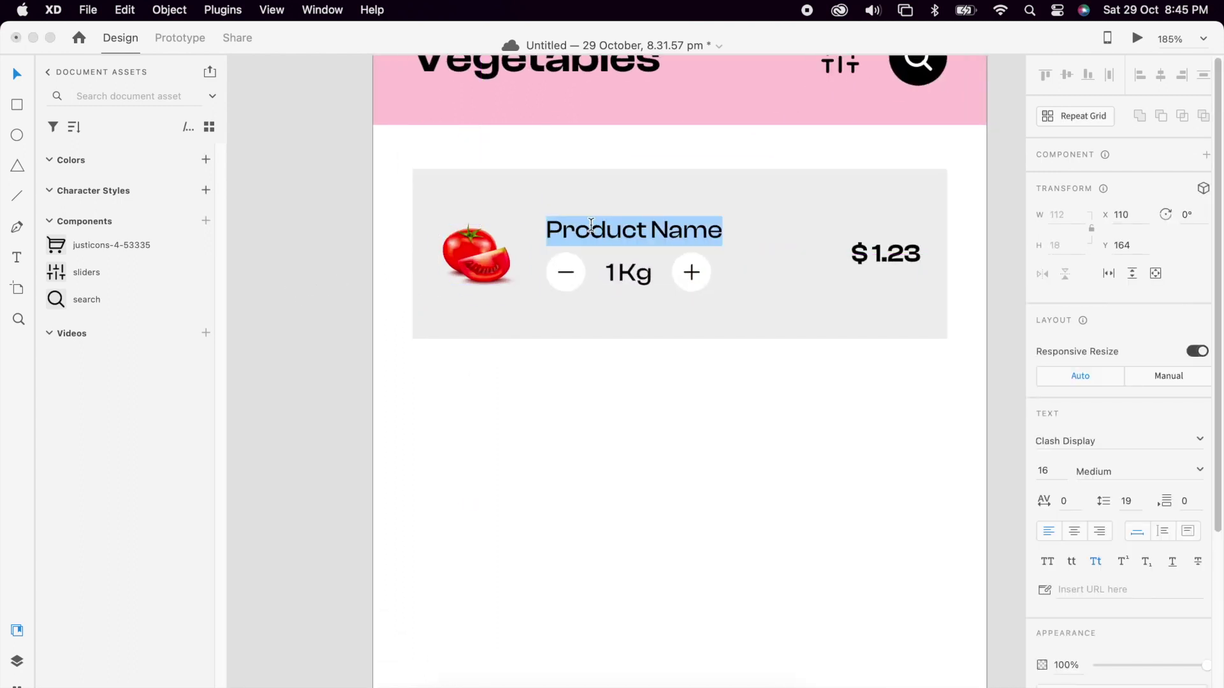
pyautogui.write('Small Tomato')
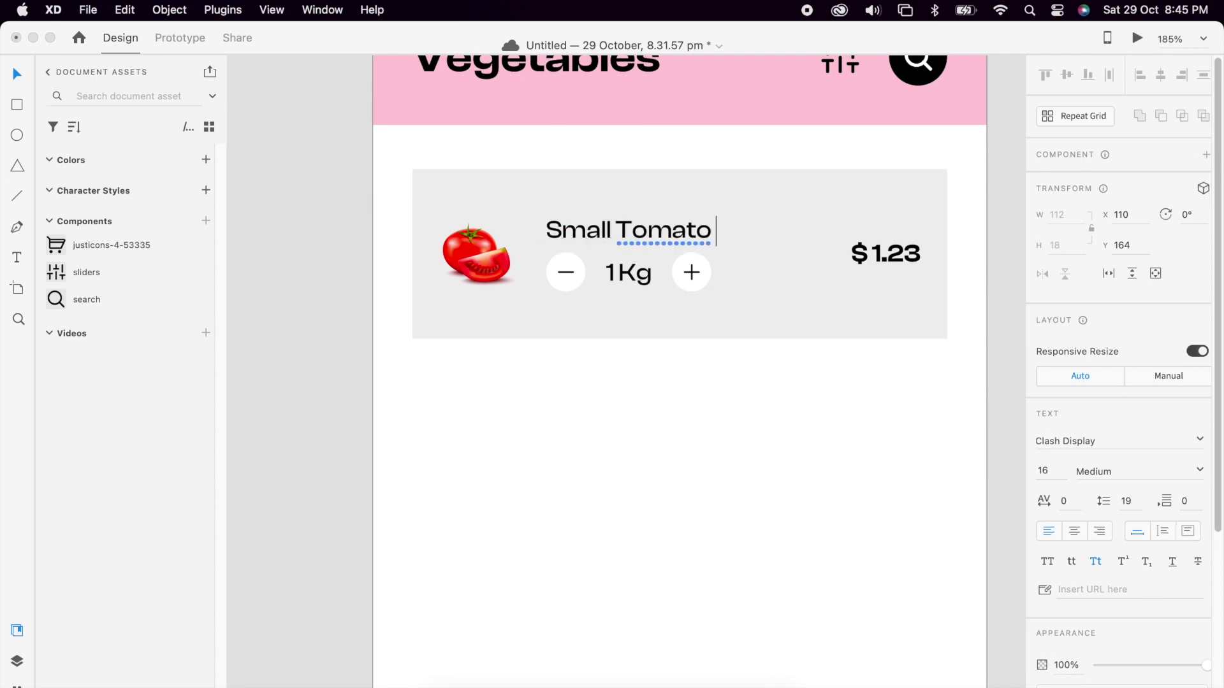
pyautogui.click(660, 393)
# - Draw a white circle about 31 × 31 beside the Cart label in the checkout bar, without a border
pyautogui.scroll(-5, 658, 382)
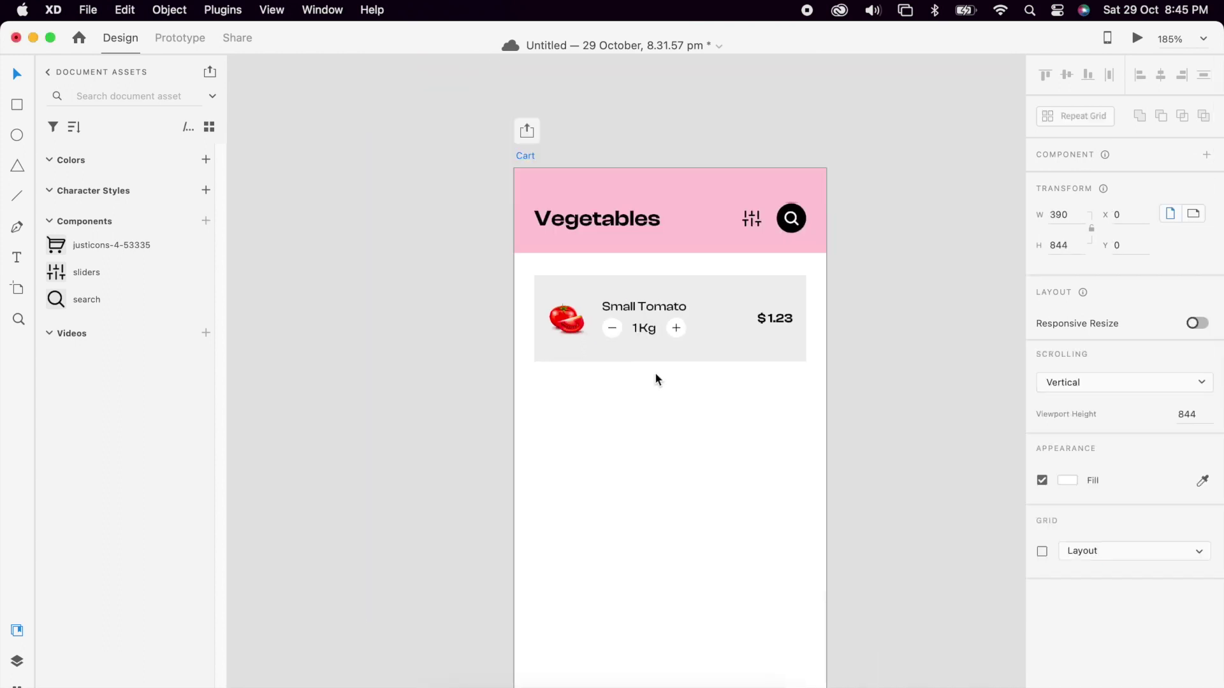
pyautogui.hscroll(2, 701, 363)
pyautogui.click(862, 342)
pyautogui.scroll(-2, 862, 342)
pyautogui.click(618, 239)
pyautogui.scroll(-3, 618, 238)
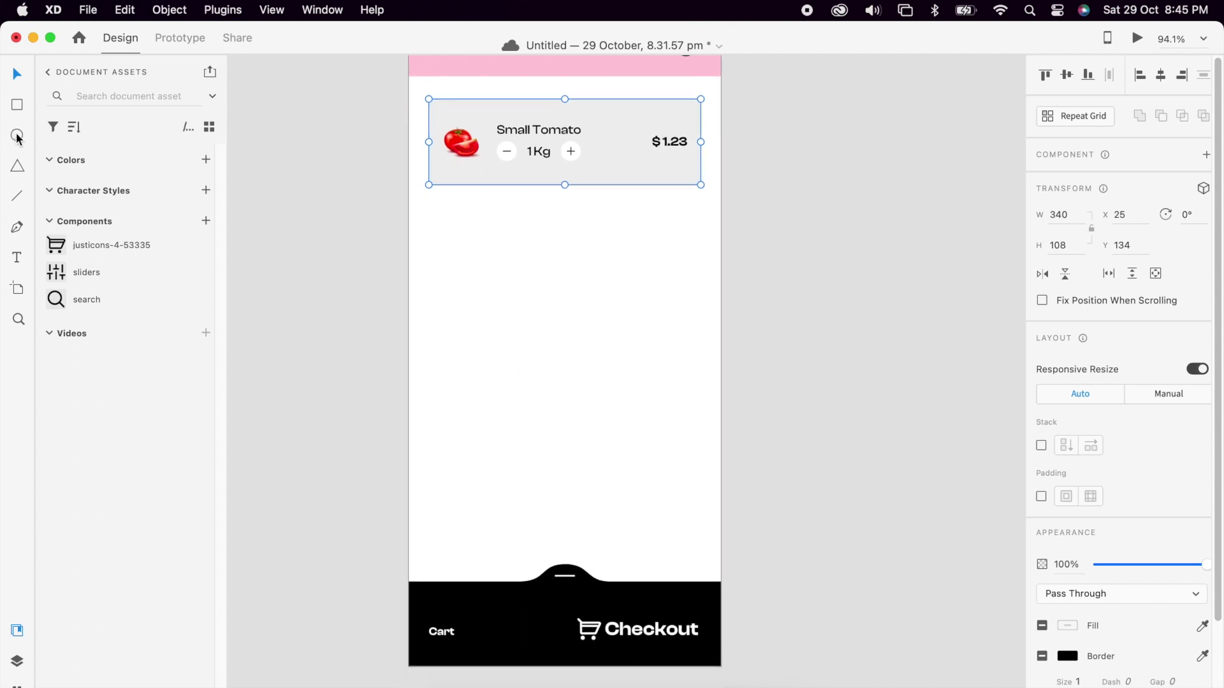
pyautogui.scroll(-2, 478, 599)
pyautogui.scroll(5, 478, 599)
pyautogui.moveTo(425, 524)
pyautogui.mouseDown()
pyautogui.moveTo(473, 573)
pyautogui.moveTo(449, 551)
pyautogui.mouseUp()
pyautogui.click(1042, 554)
# - Copy the card's tomato image onto the white circle beside Cart, scaled down to about 27 × 27
pyautogui.scroll(15, 566, 324)
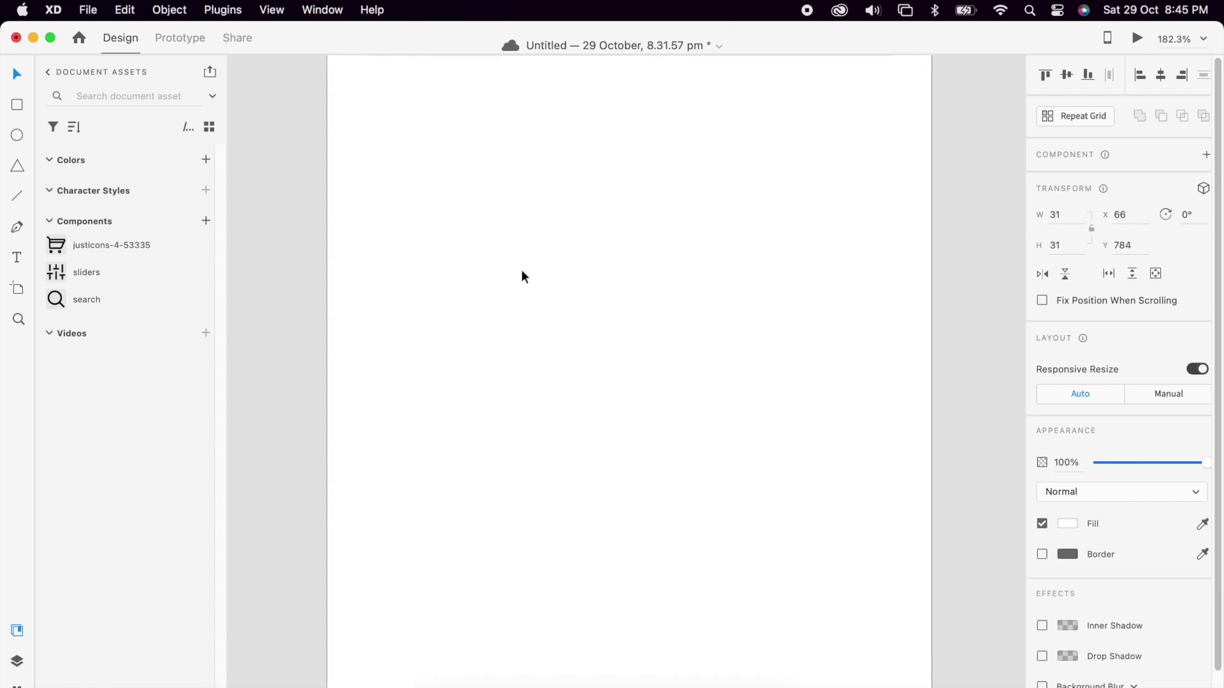
pyautogui.click(430, 122)
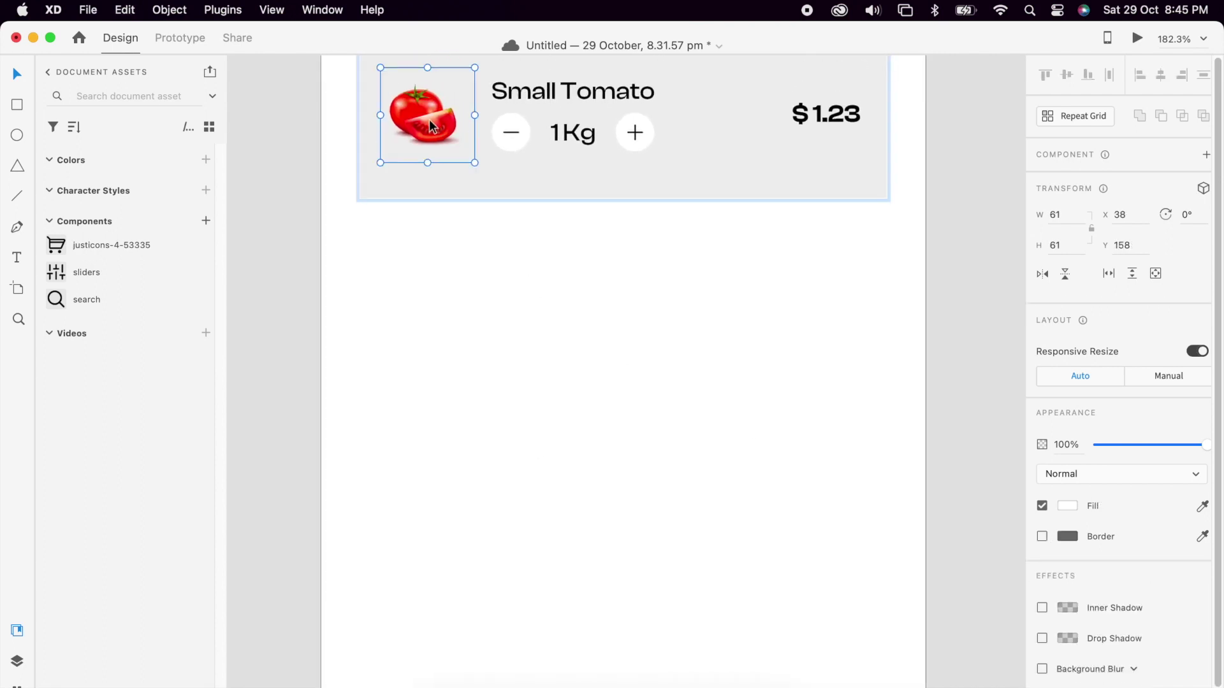
pyautogui.click(610, 490)
pyautogui.scroll(-15, 611, 489)
pyautogui.click(431, 496)
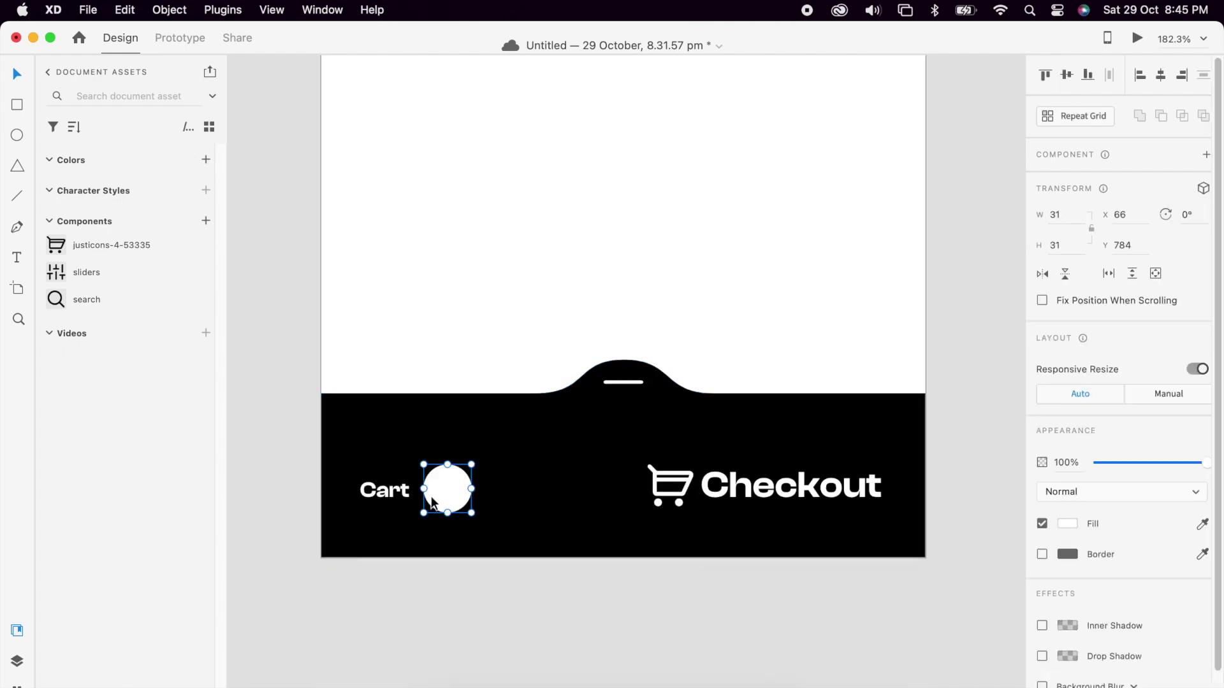
pyautogui.press('cmd+v')
pyautogui.moveTo(649, 310); pyautogui.dragTo(495, 491)
pyautogui.moveTo(501, 444); pyautogui.dragTo(489, 472)
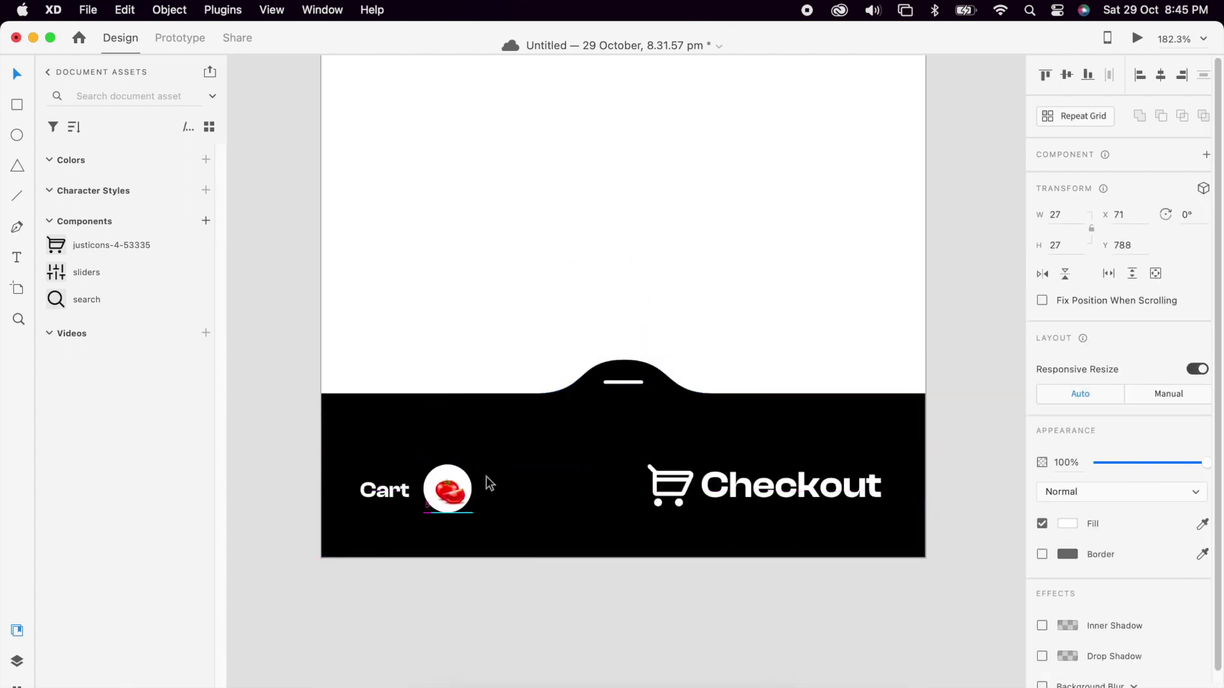
# - Fine-tune the small tomato image's position on the white circle beside Cart and group the two
pyautogui.scroll(4, 497, 502)
pyautogui.moveTo(428, 487); pyautogui.dragTo(423, 486)
pyautogui.keyDown('shift'); pyautogui.click(429, 445); pyautogui.keyUp('shift')
pyautogui.rightClick(429, 458)
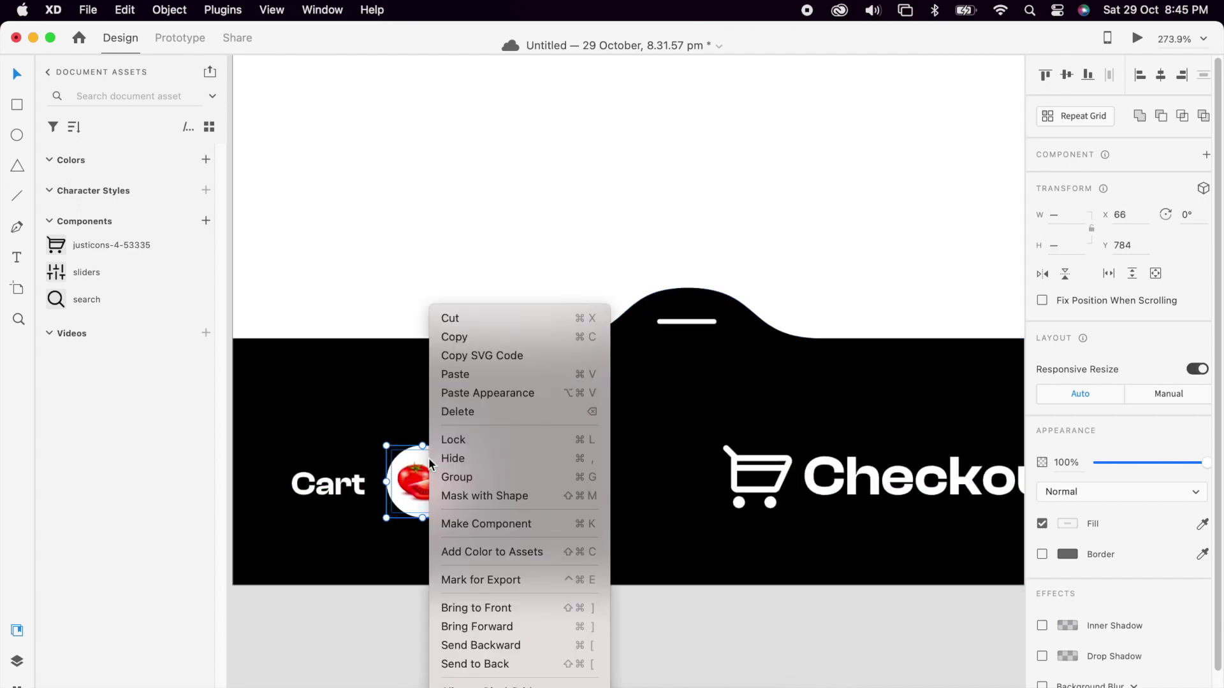
pyautogui.click(480, 477)
pyautogui.click(541, 181)
# - Turn the whole Small Tomato card into a component
pyautogui.scroll(-4, 553, 200)
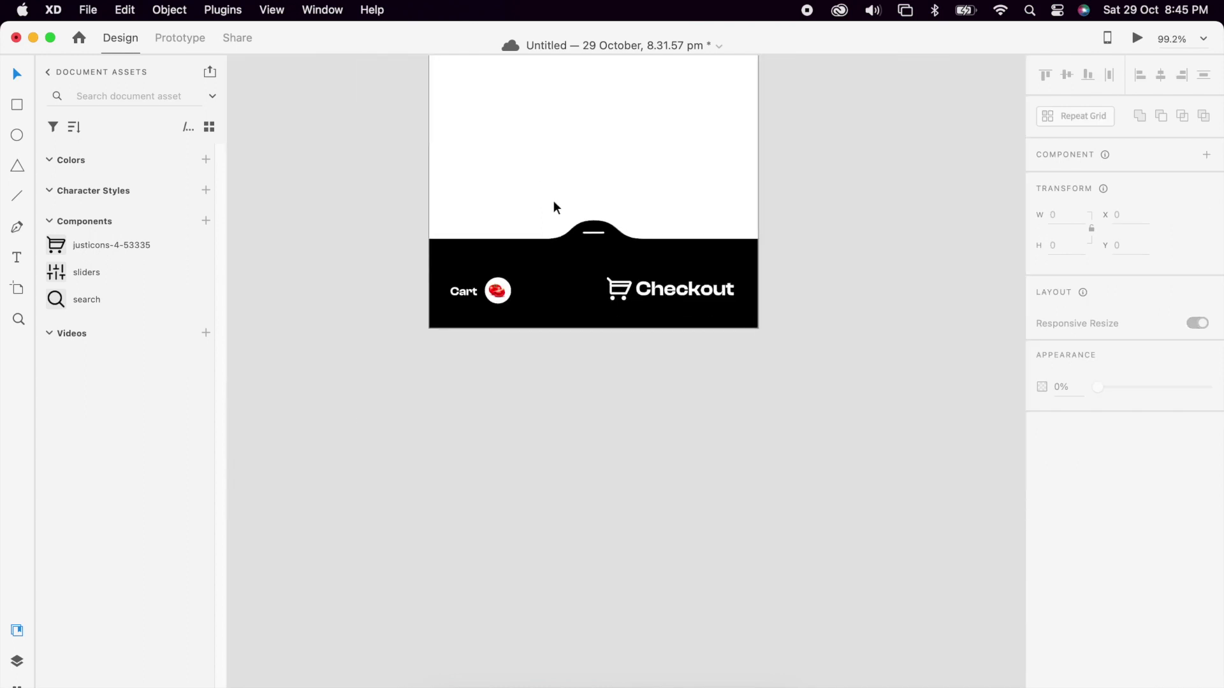
pyautogui.scroll(4, 561, 316)
pyautogui.scroll(-2, 575, 415)
pyautogui.scroll(2, 570, 401)
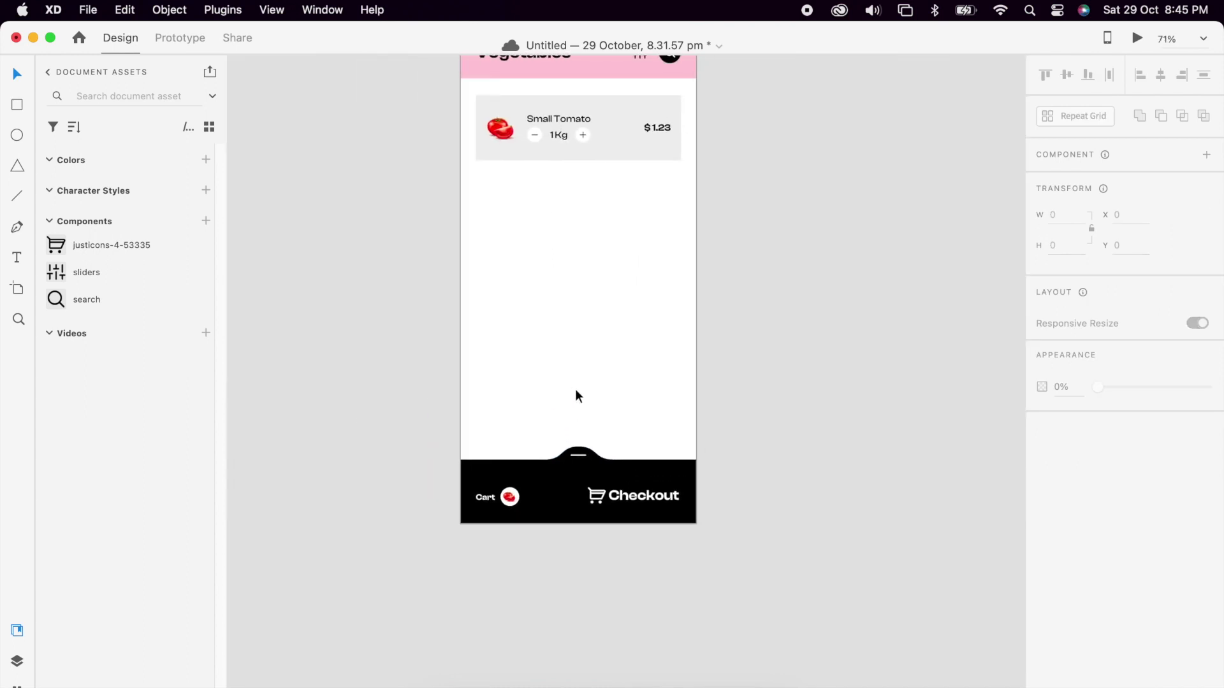
pyautogui.scroll(1, 611, 279)
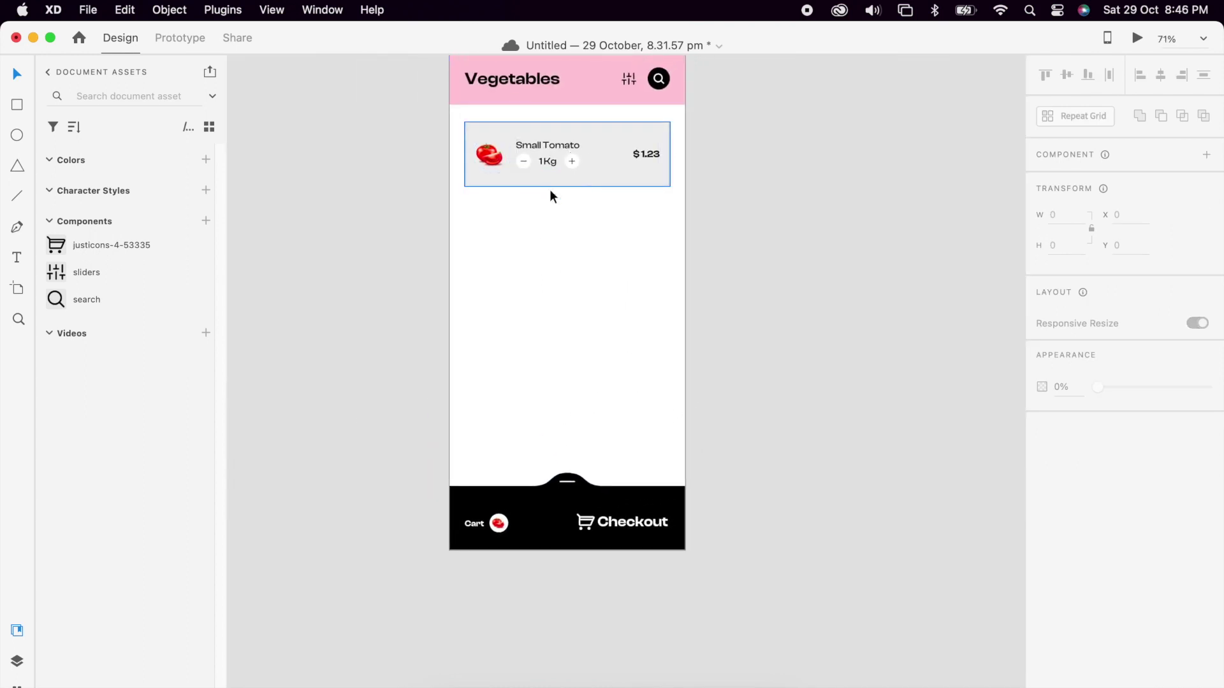
pyautogui.scroll(-1, 461, 571)
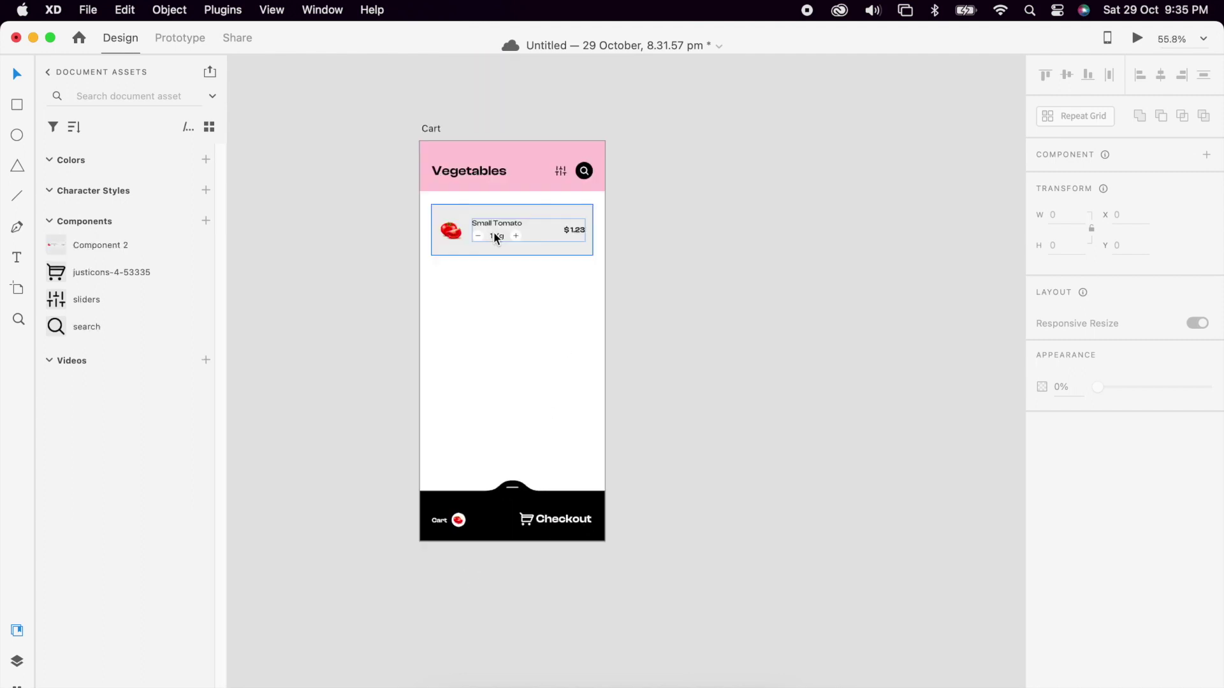
pyautogui.click(494, 232)
pyautogui.rightClick(552, 228)
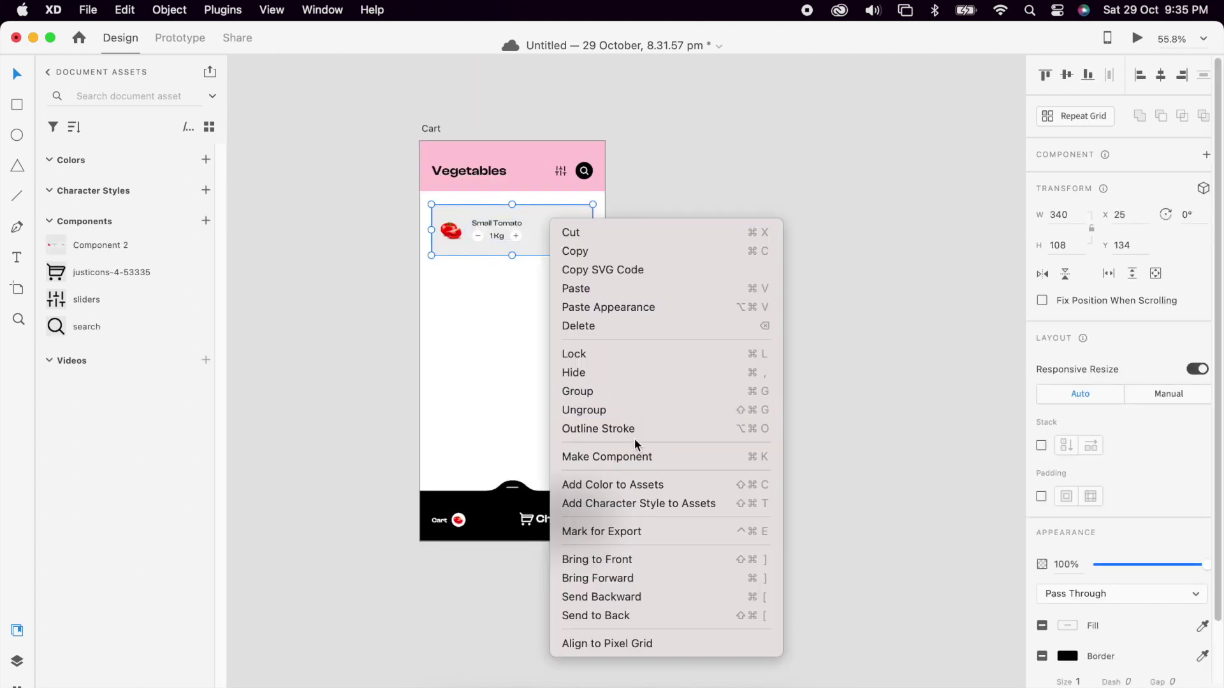
pyautogui.click(637, 456)
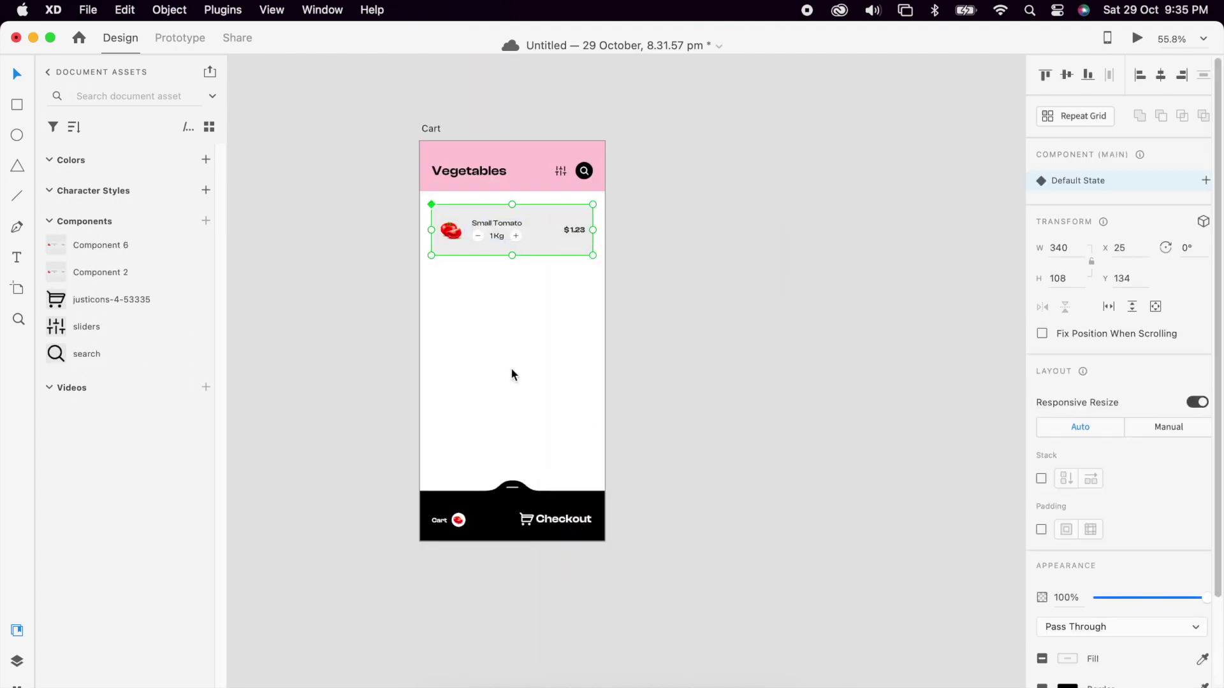
# - Add a Toggle State and one further new state to the card component, keeping their default names
pyautogui.scroll(3, 520, 240)
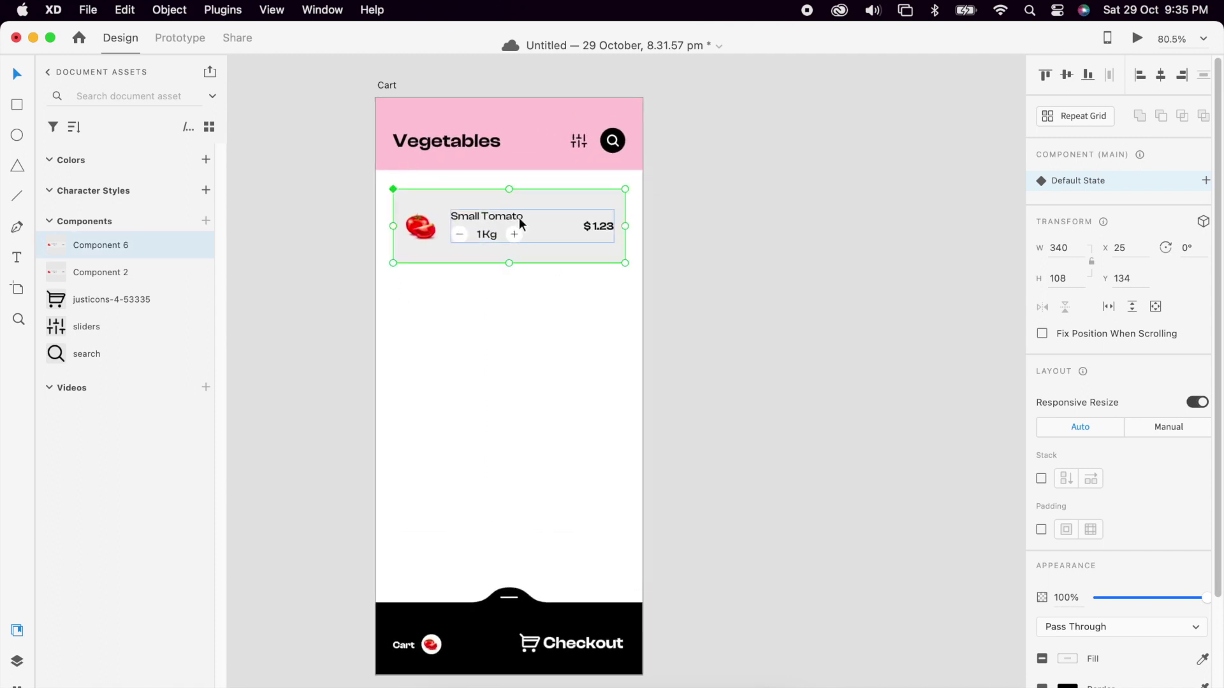
pyautogui.click(1206, 180)
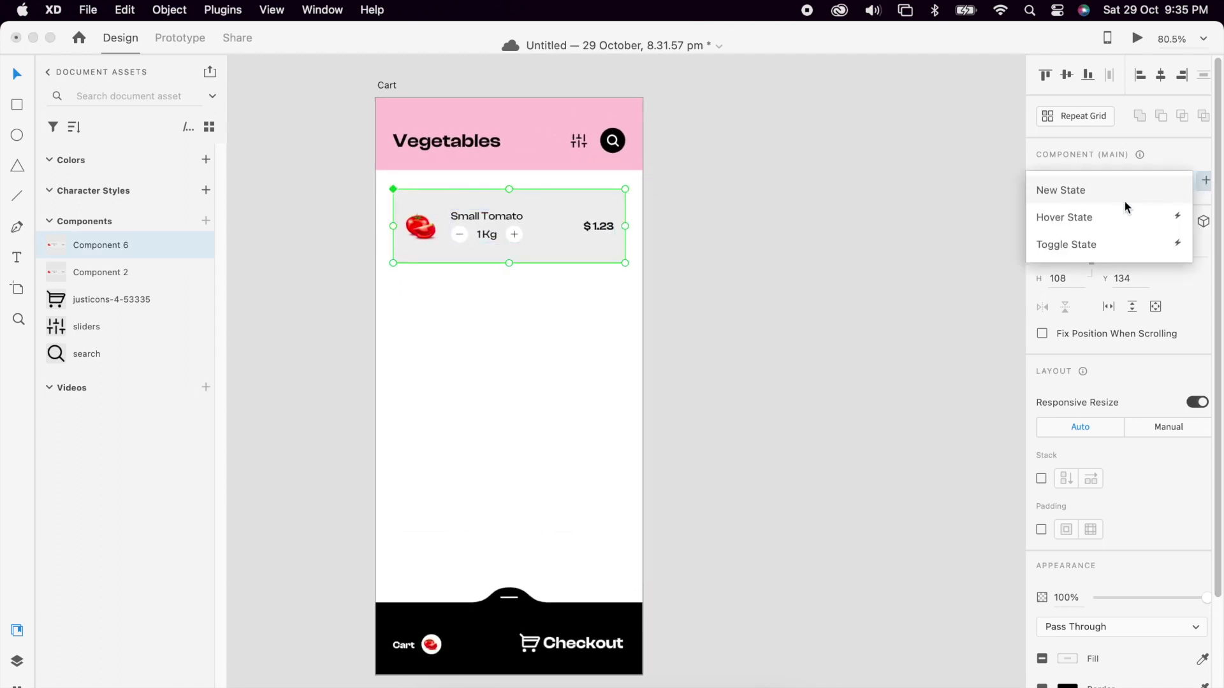
pyautogui.click(1080, 245)
pyautogui.press('Return')
pyautogui.click(1205, 181)
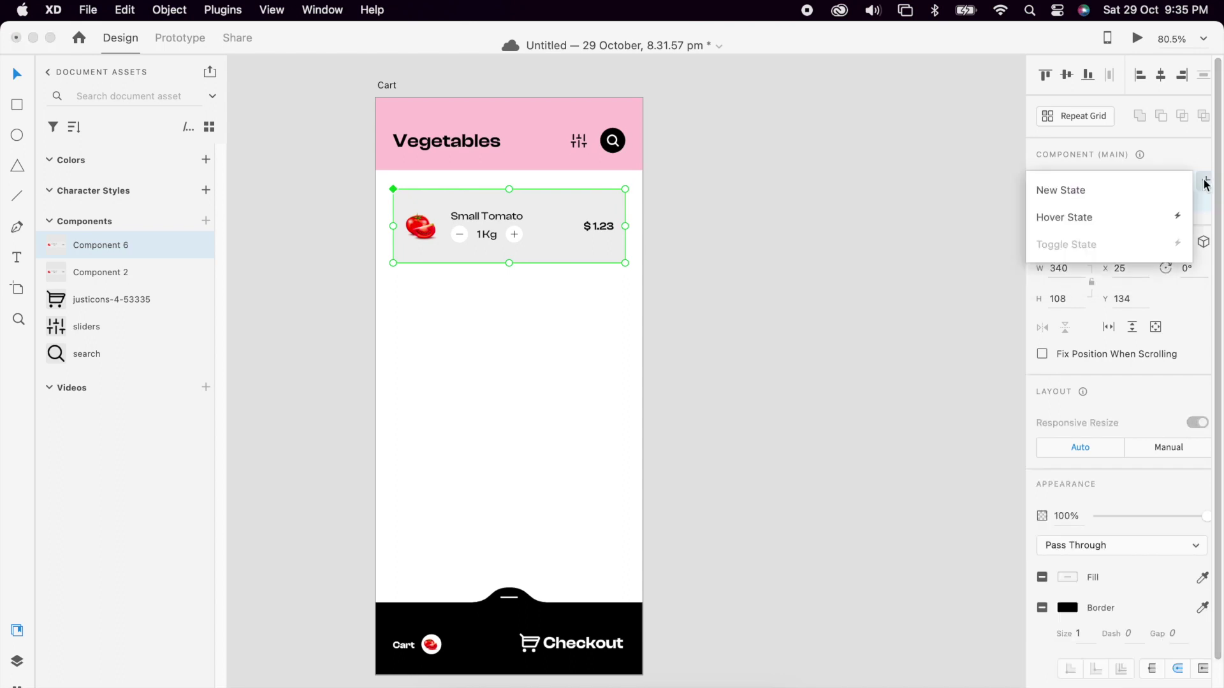
pyautogui.click(1128, 191)
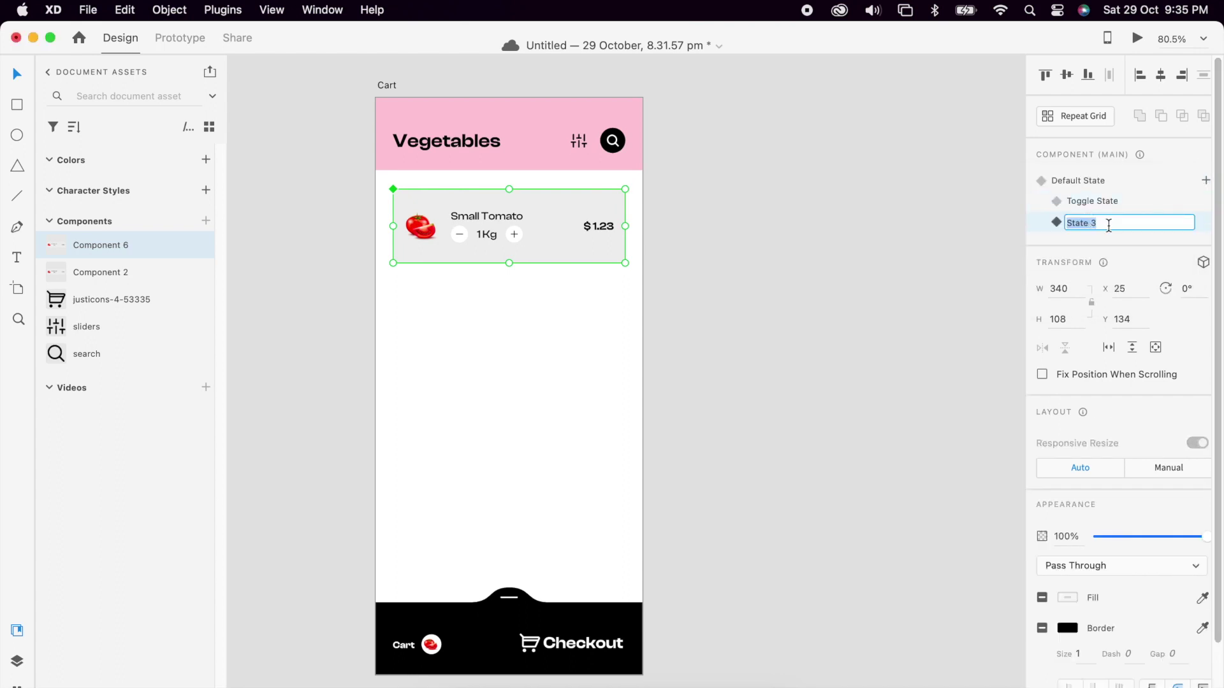
pyautogui.press('Return')
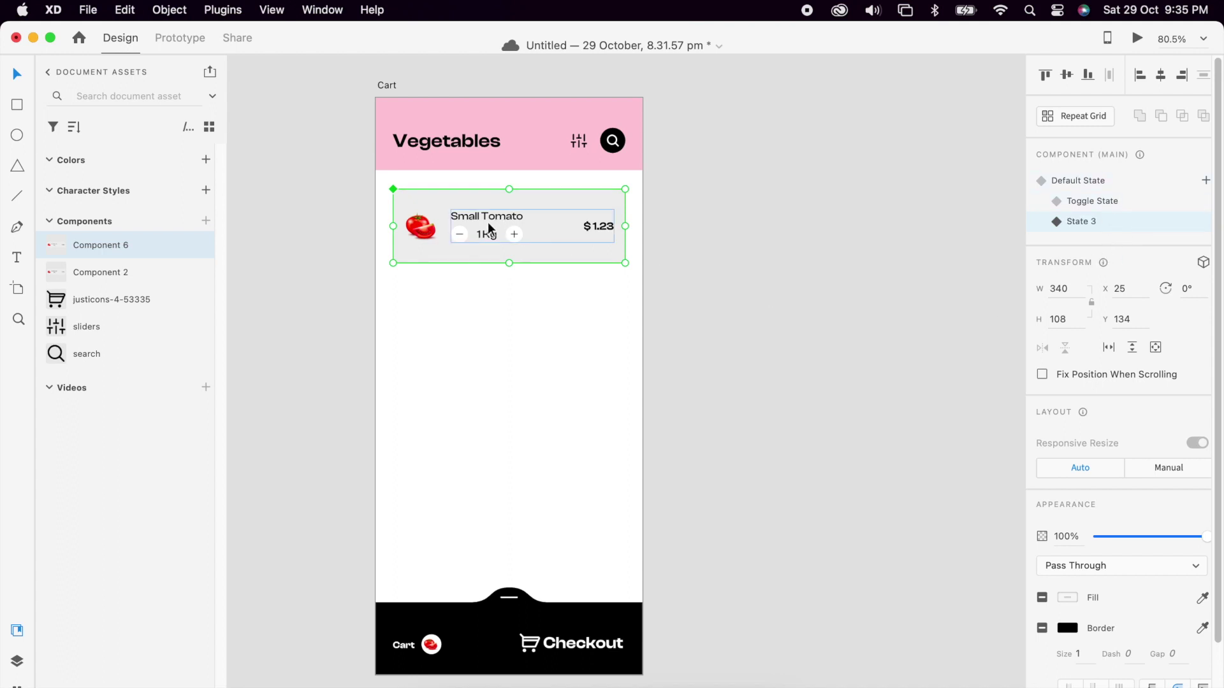
# - In the card component's Default State, extend the grey background downwards to a height of about 223
pyautogui.click(1083, 183)
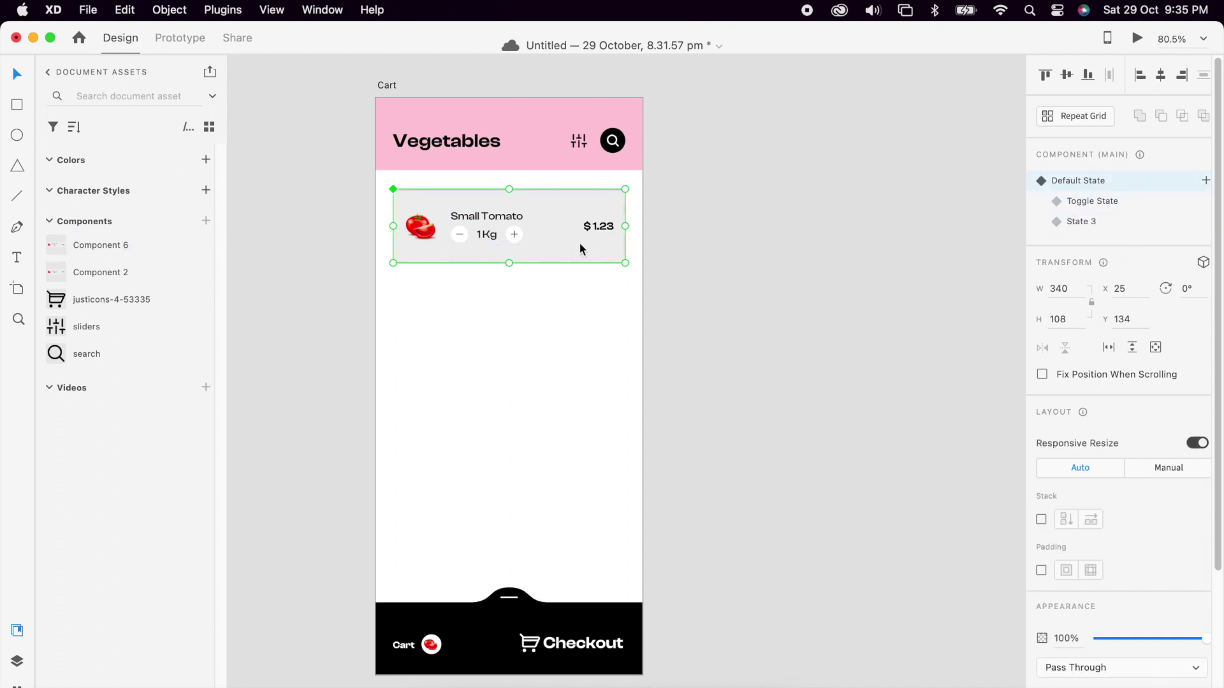
pyautogui.doubleClick(517, 258)
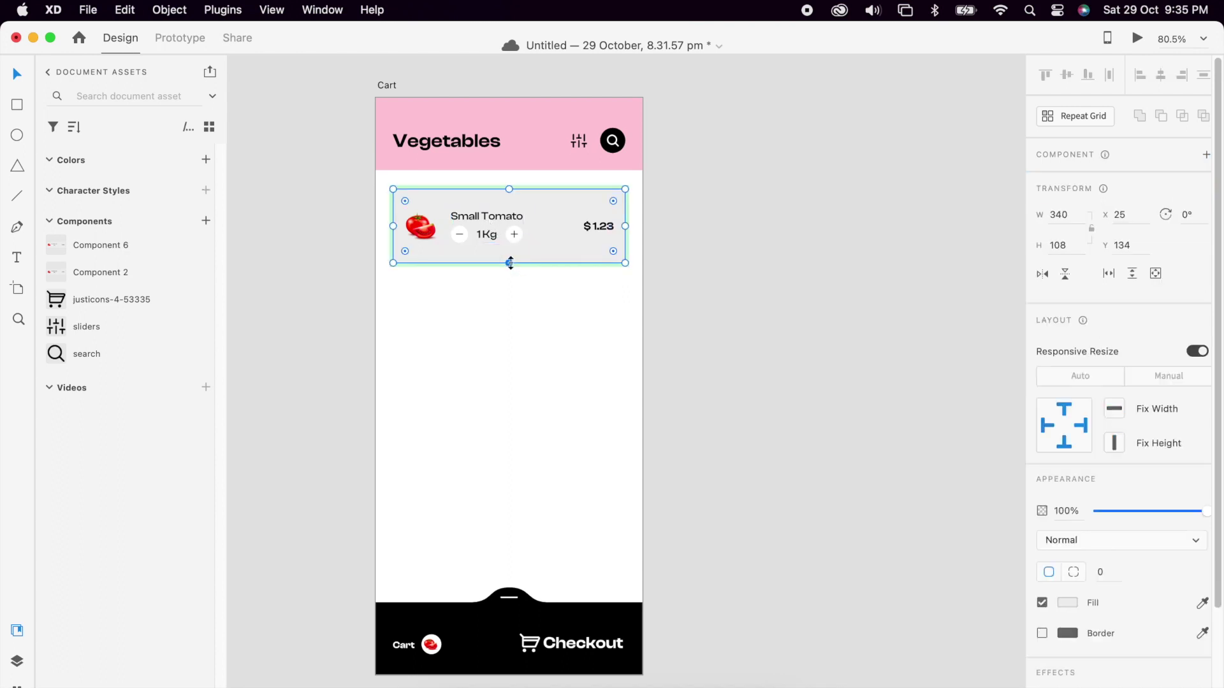
pyautogui.moveTo(510, 263); pyautogui.dragTo(509, 342)
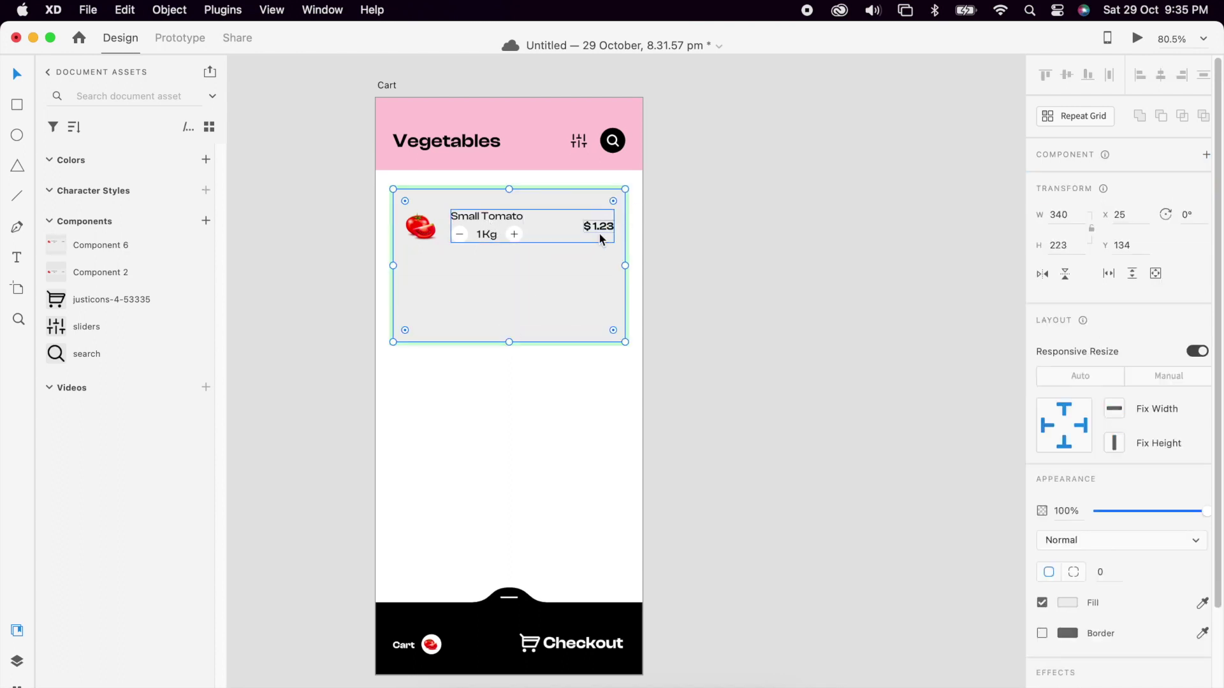
# - Enlarge the tomato image and stack the Small Tomato name, $ 1.23 price and quantity controls beneath it
pyautogui.moveTo(599, 237); pyautogui.dragTo(514, 271)
pyautogui.moveTo(469, 234); pyautogui.dragTo(449, 298)
pyautogui.click(512, 265)
pyautogui.click(529, 280)
pyautogui.click(428, 235)
pyautogui.click(605, 282)
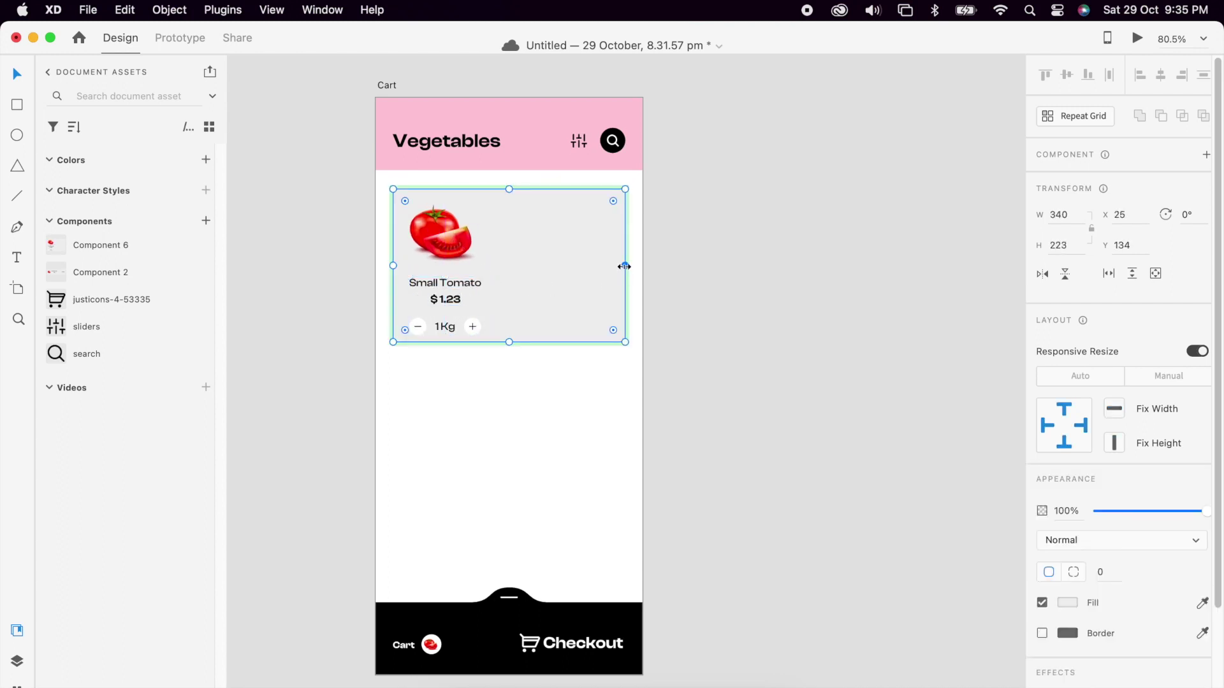
# - Resize the grey card background to about 159 × 230 and centre the card's contents horizontally on it
pyautogui.moveTo(627, 265); pyautogui.dragTo(503, 287)
pyautogui.press('super+a')
pyautogui.click(1161, 75)
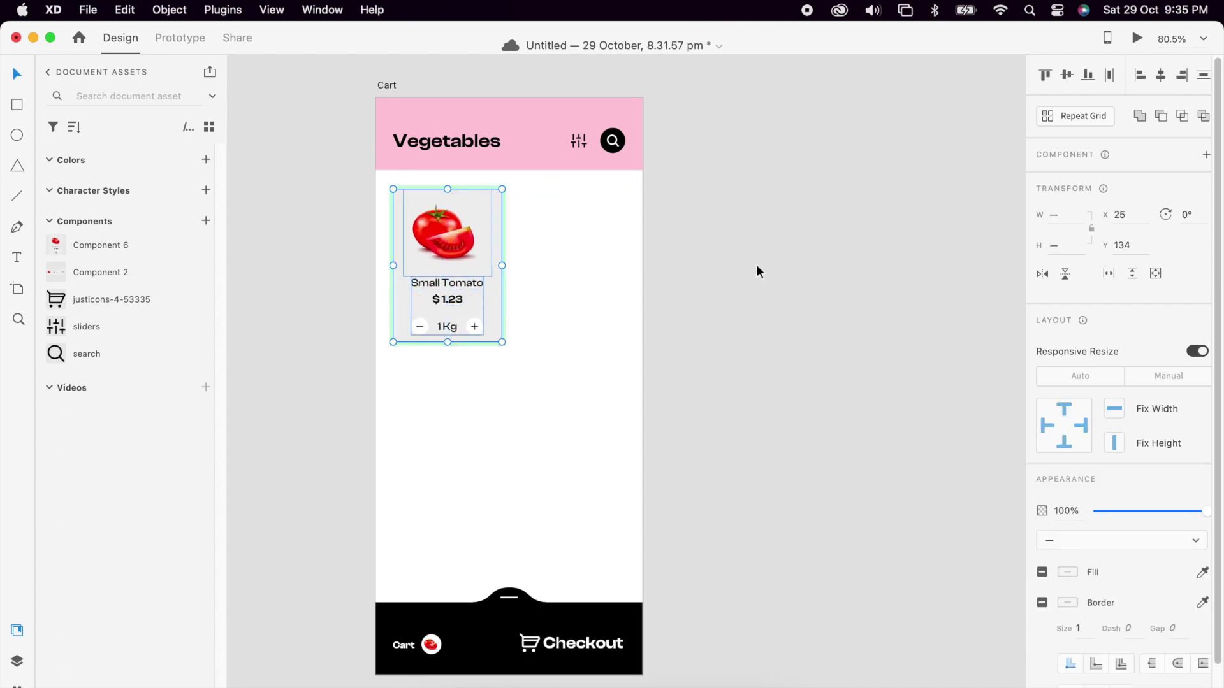
pyautogui.press('super+k')
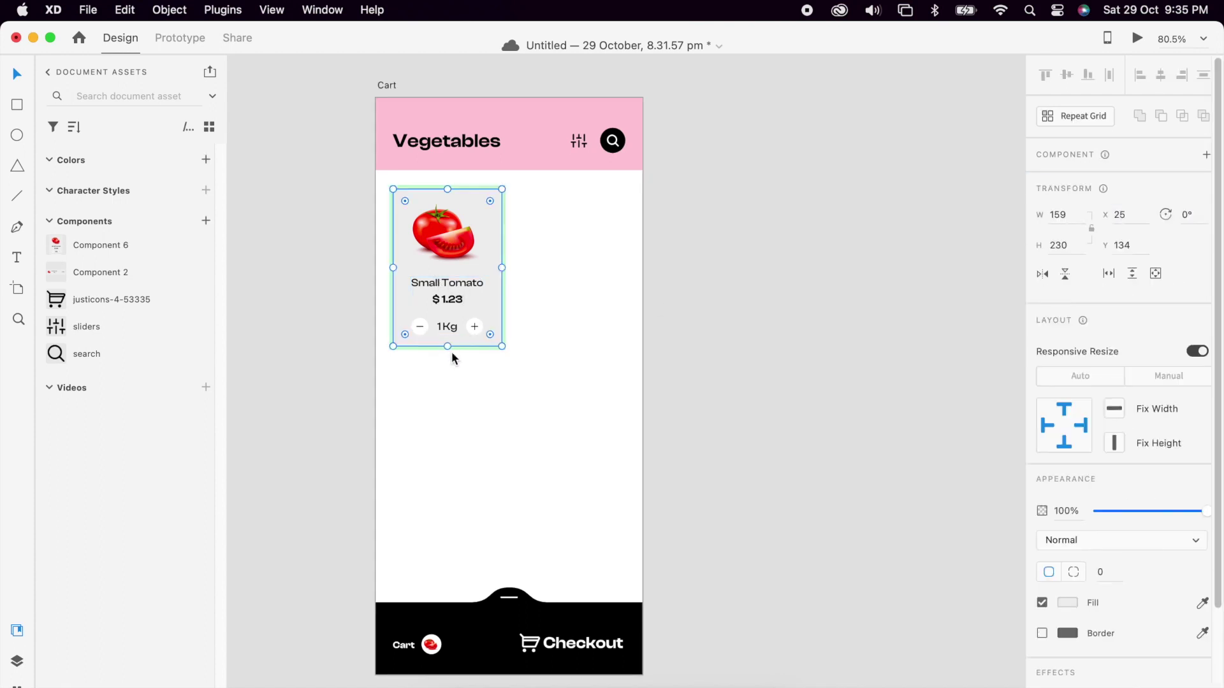
# - Switch the tomato card to its Toggle State and cut the small round tomato thumbnail out of the black Cart bar
pyautogui.click(460, 369)
pyautogui.click(493, 327)
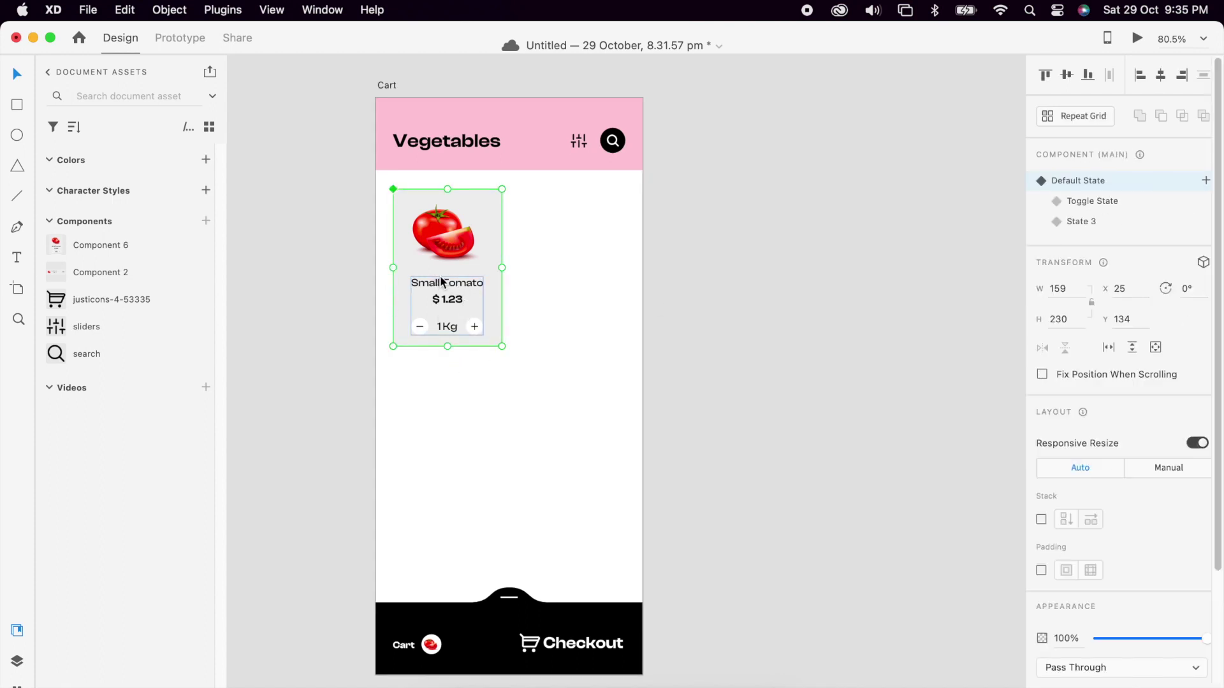
pyautogui.click(1094, 201)
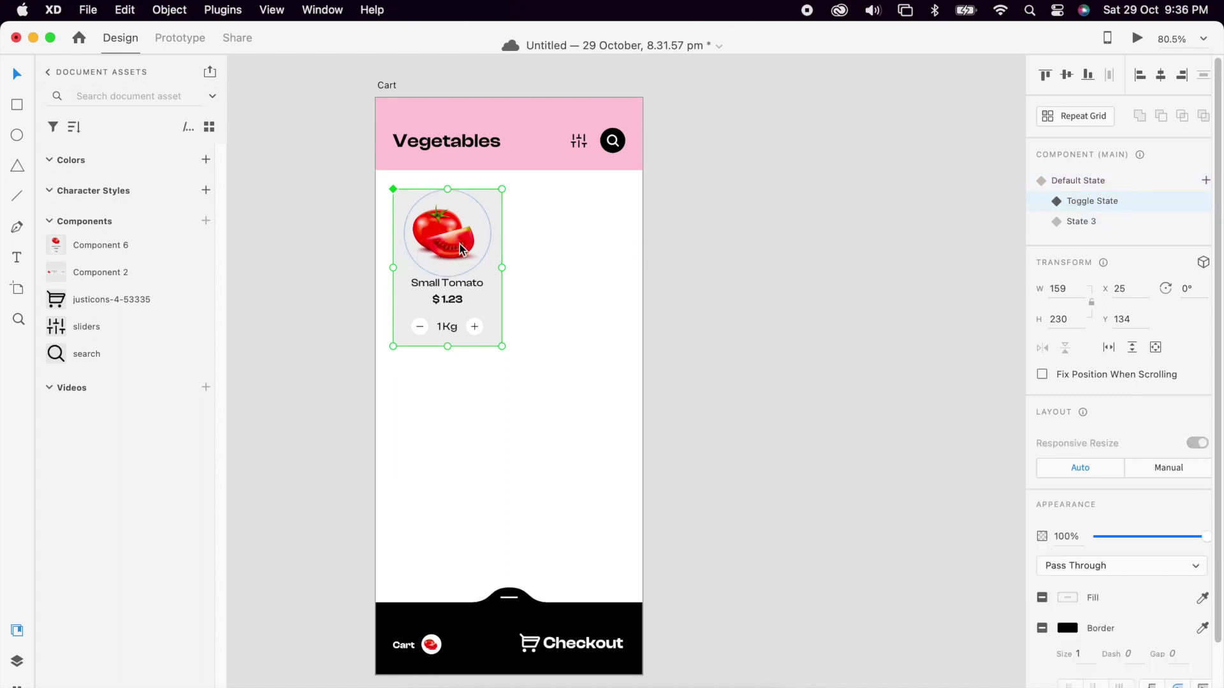
pyautogui.scroll(-2, 463, 222)
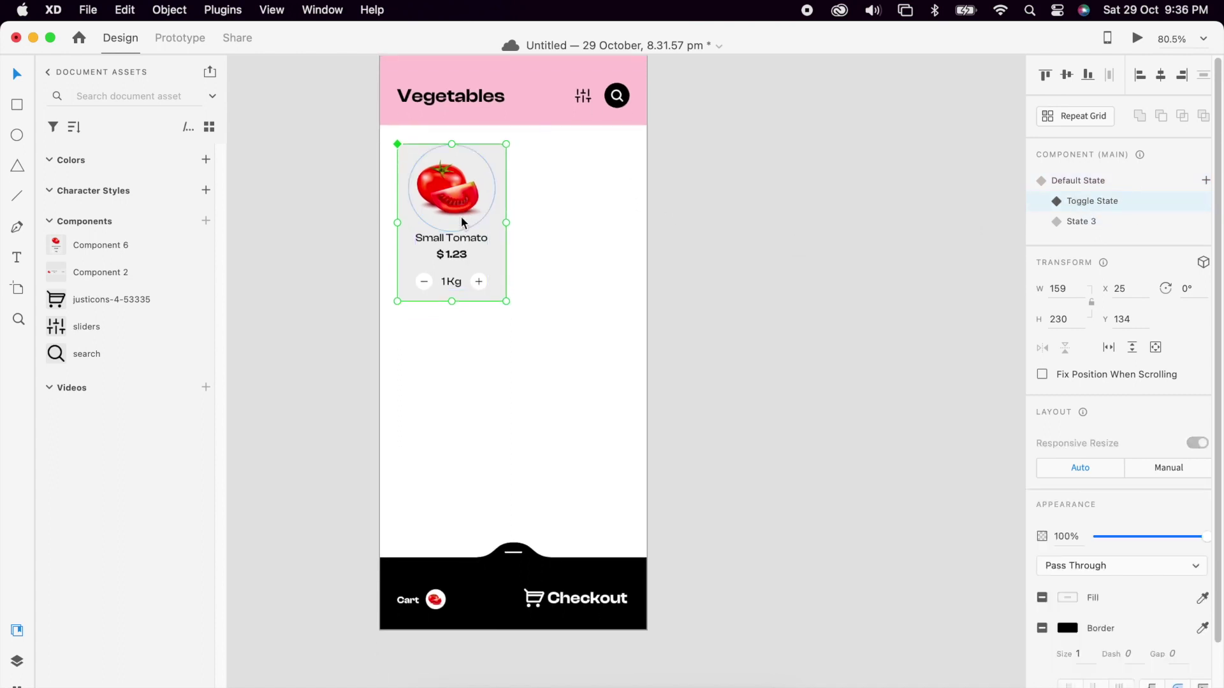
pyautogui.click(434, 603)
pyautogui.rightClick(435, 601)
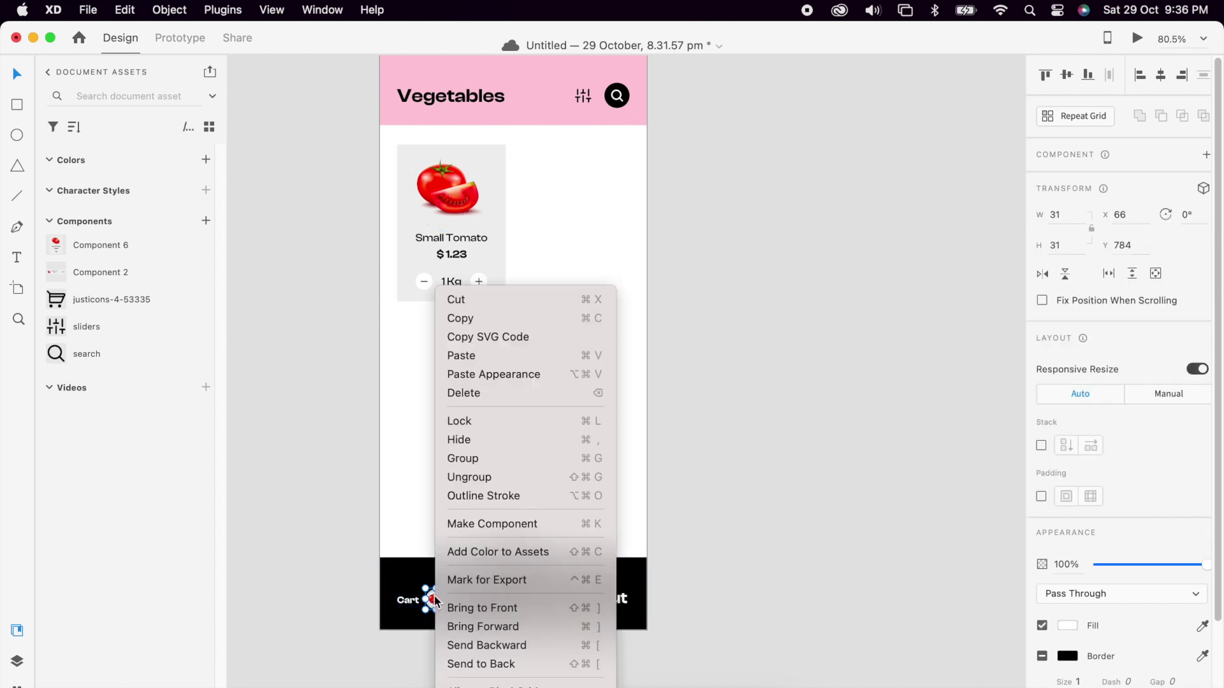
pyautogui.click(495, 310)
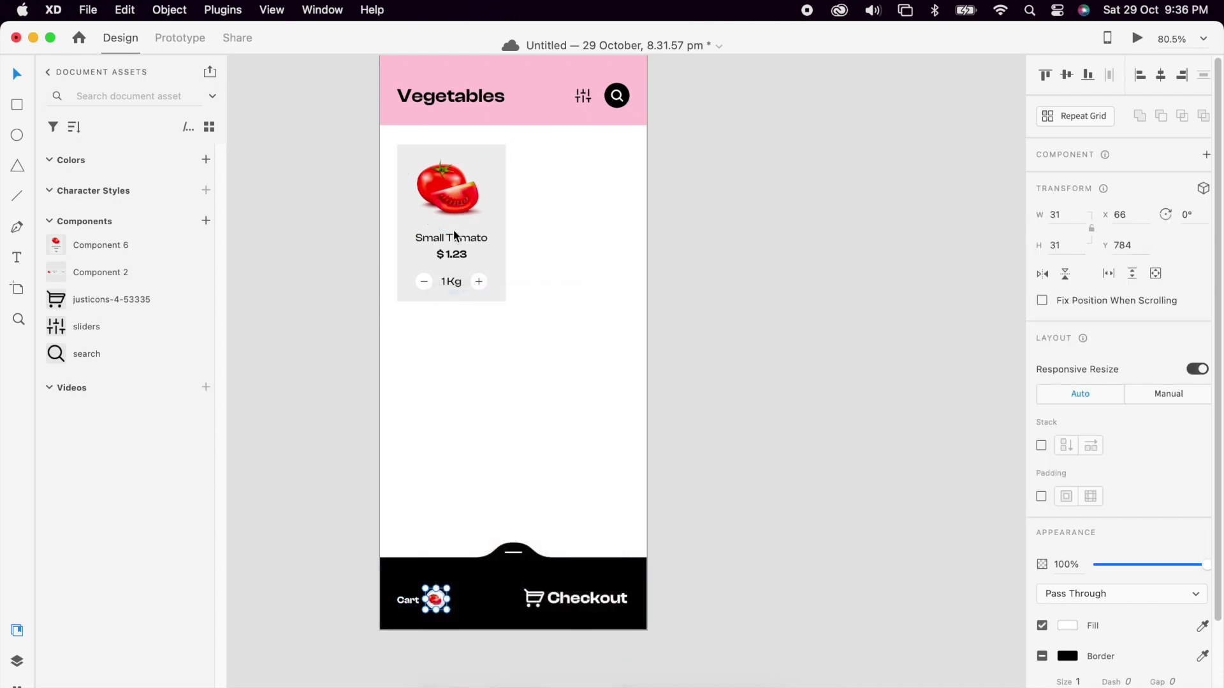
# - Paste the cut tomato thumbnail inside the card component's Toggle State, at its original place beside the Cart label
pyautogui.click(452, 203)
pyautogui.doubleClick(492, 215)
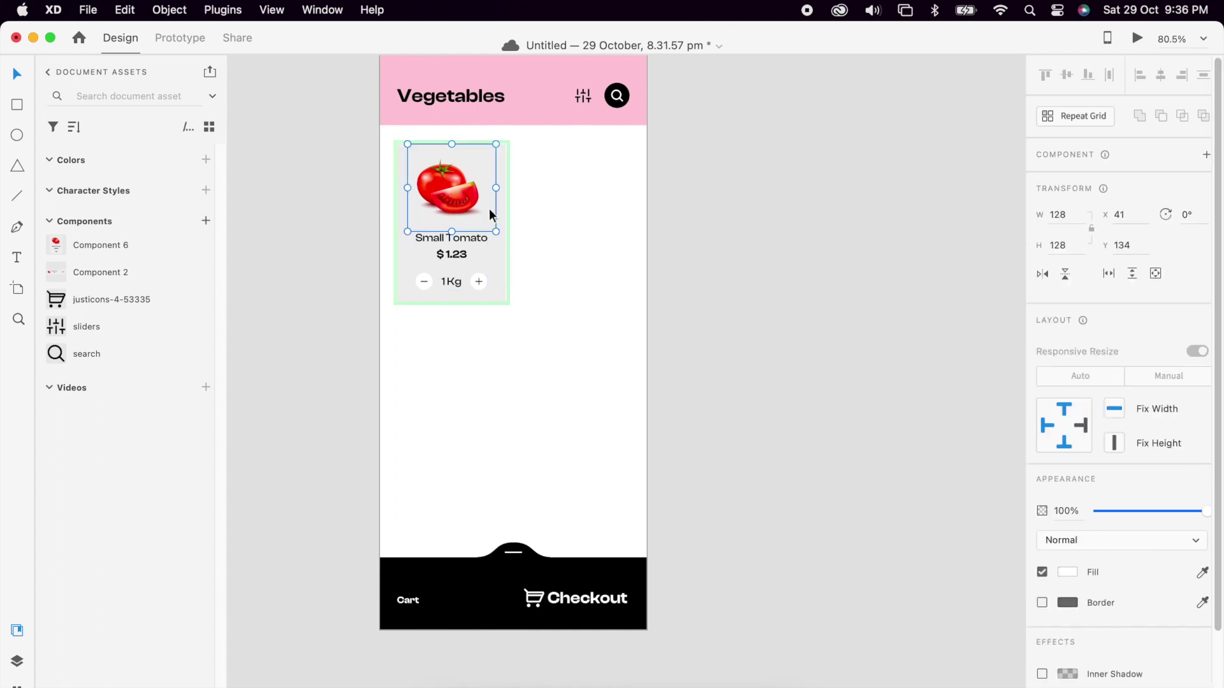
pyautogui.click(468, 243)
pyautogui.press('super+v')
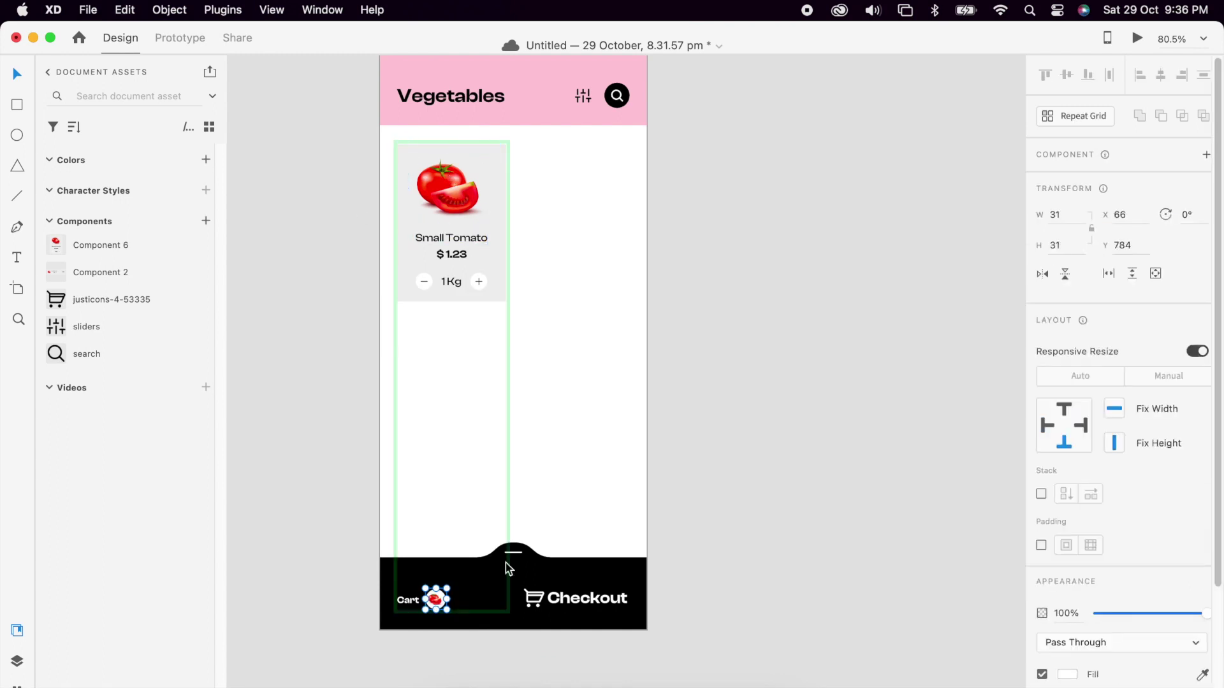
pyautogui.click(620, 412)
pyautogui.click(468, 231)
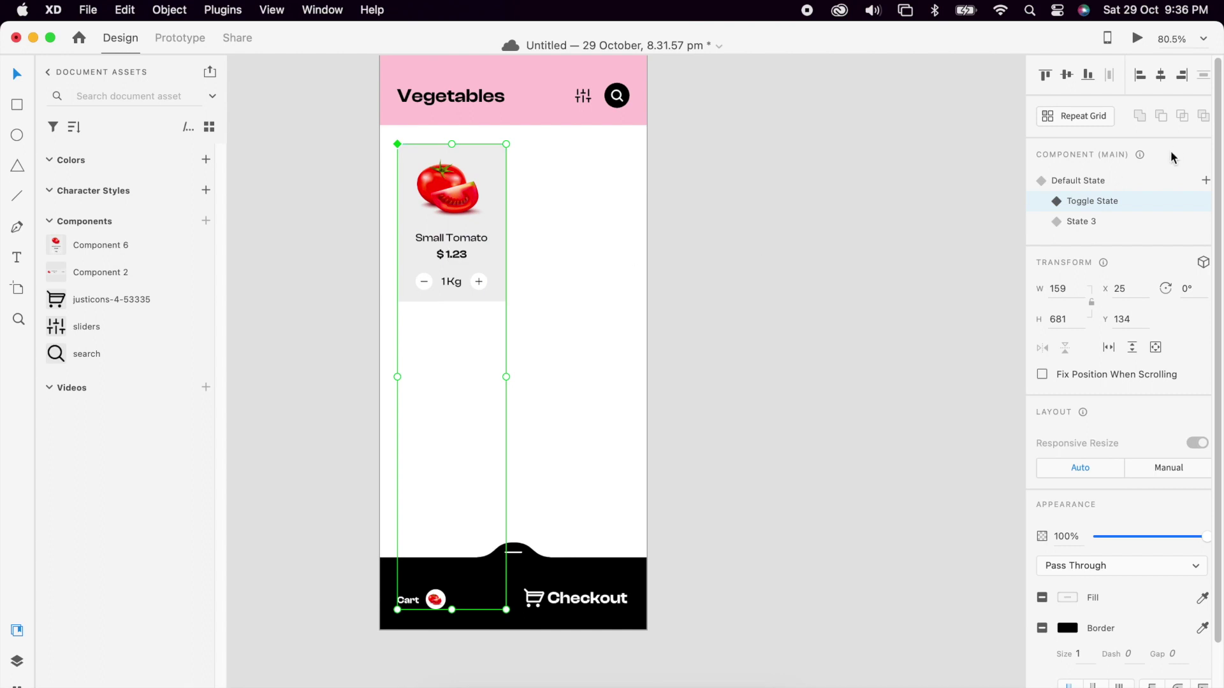
# - Switch the card to State 3 and widen its grey background across almost the full width of the artboard
pyautogui.click(1127, 182)
pyautogui.click(1109, 204)
pyautogui.click(1102, 224)
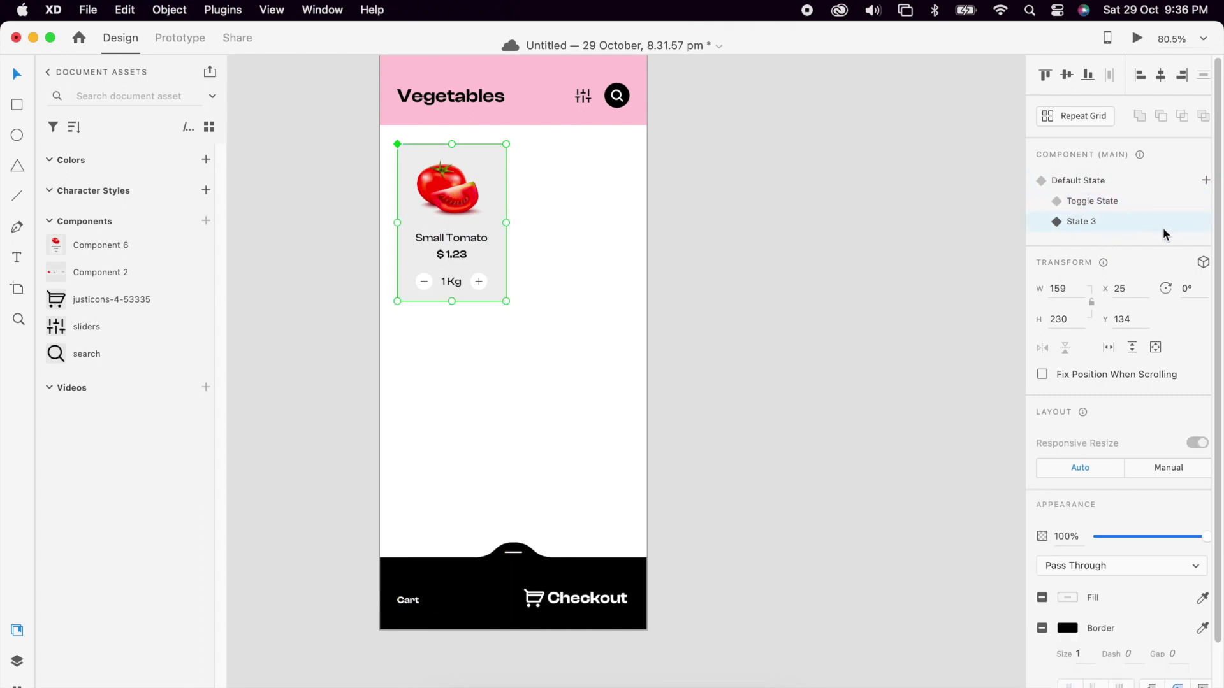
pyautogui.doubleClick(491, 264)
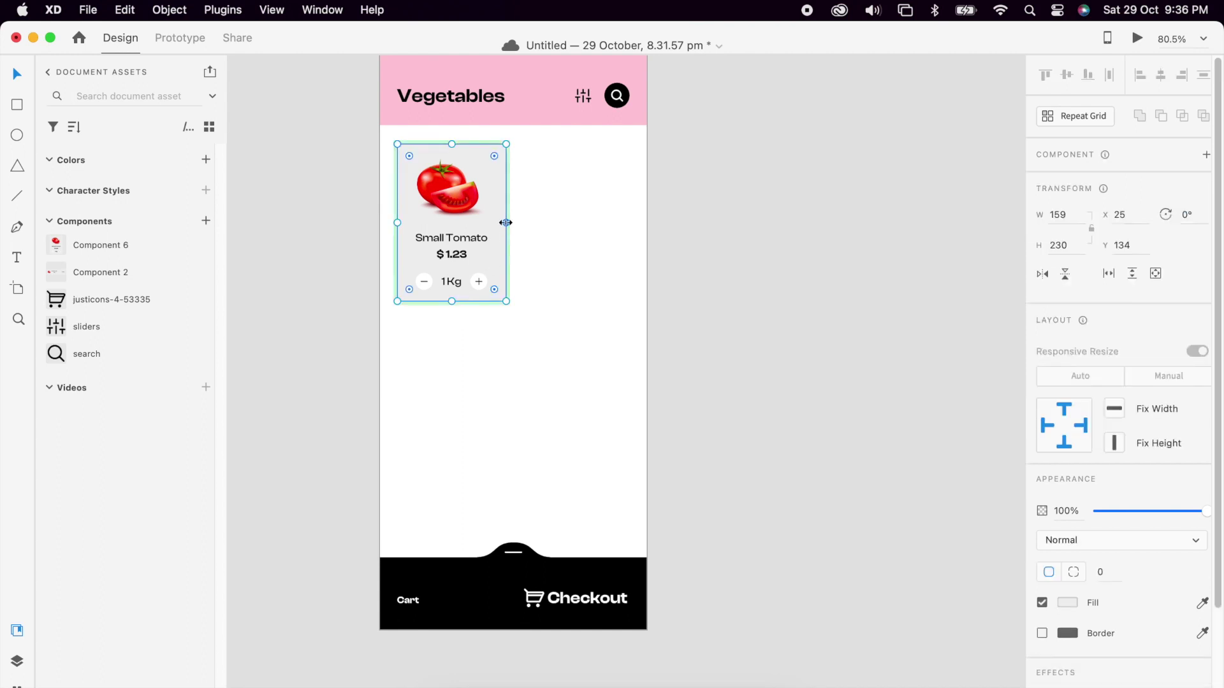
pyautogui.moveTo(506, 223); pyautogui.dragTo(625, 227)
# - Arrange State 3 as a row: shrunken tomato image at the left, name and quantity controls beside it, price at the right
pyautogui.doubleClick(460, 254)
pyautogui.moveTo(460, 254); pyautogui.dragTo(610, 240)
pyautogui.click(460, 197)
pyautogui.moveTo(459, 281); pyautogui.dragTo(501, 162)
pyautogui.moveTo(656, 172); pyautogui.dragTo(613, 172)
pyautogui.moveTo(431, 169); pyautogui.dragTo(424, 175)
# - Resize State 3's grey background to about 340 × 91 and centre the card's contents vertically on it
pyautogui.click(494, 248)
pyautogui.moveTo(511, 302); pyautogui.dragTo(509, 207)
pyautogui.press('super+a')
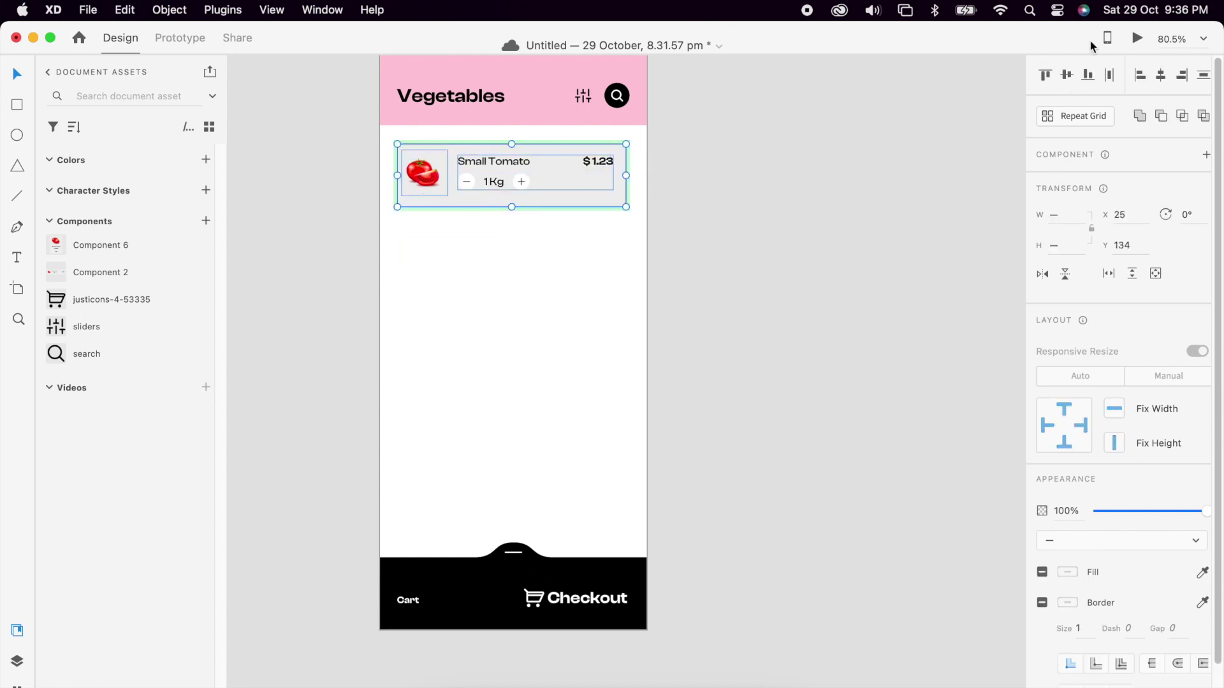
pyautogui.click(1066, 74)
pyautogui.doubleClick(486, 156)
pyautogui.moveTo(626, 175); pyautogui.dragTo(629, 175)
pyautogui.click(579, 188)
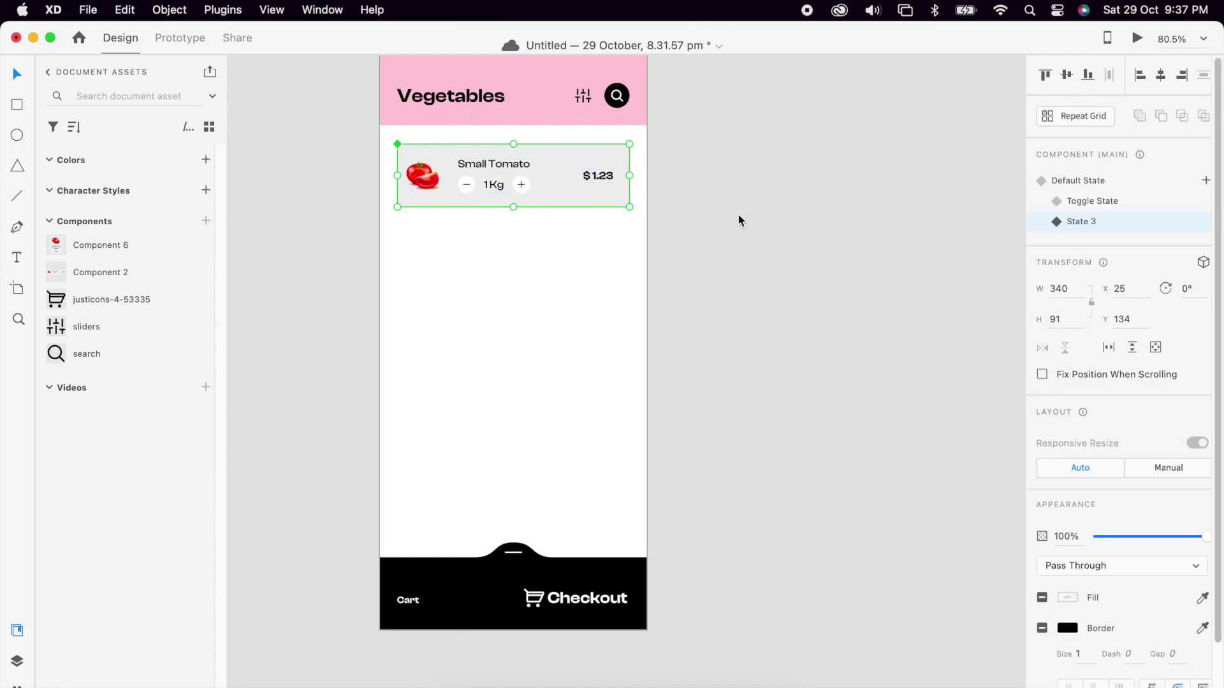
# - Check the card's states, leave it in State 3 and duplicate the Cart artboard beside the original
pyautogui.click(1102, 183)
pyautogui.click(1102, 205)
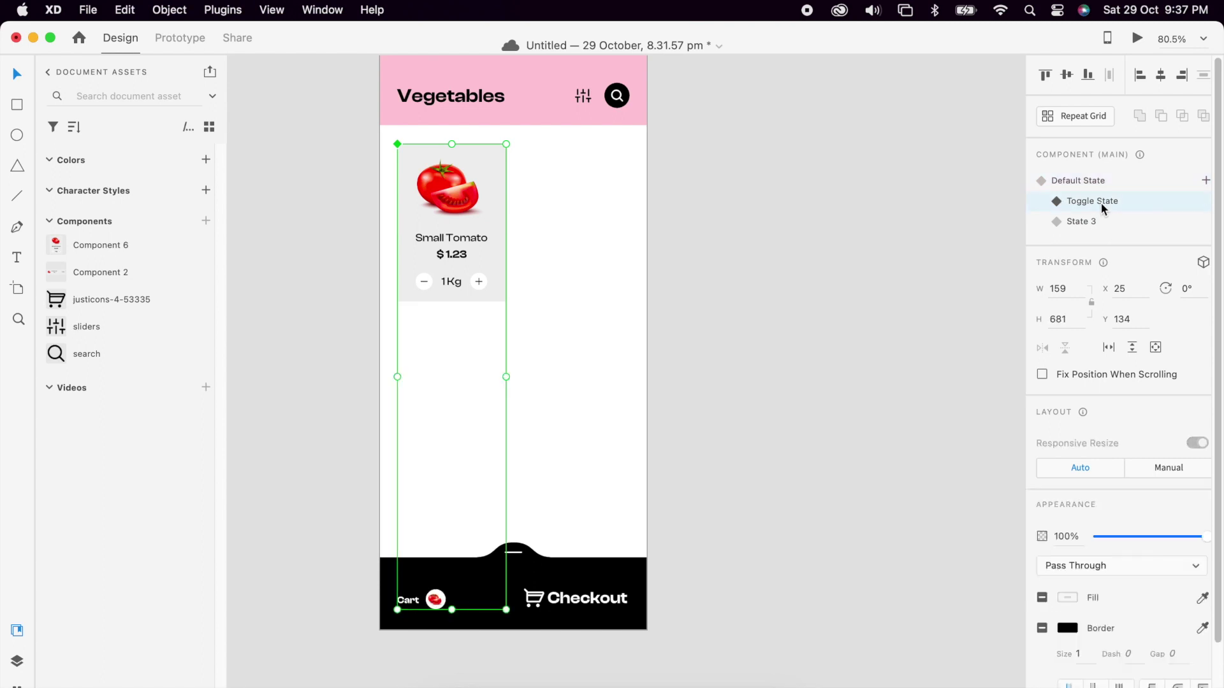
pyautogui.click(1095, 224)
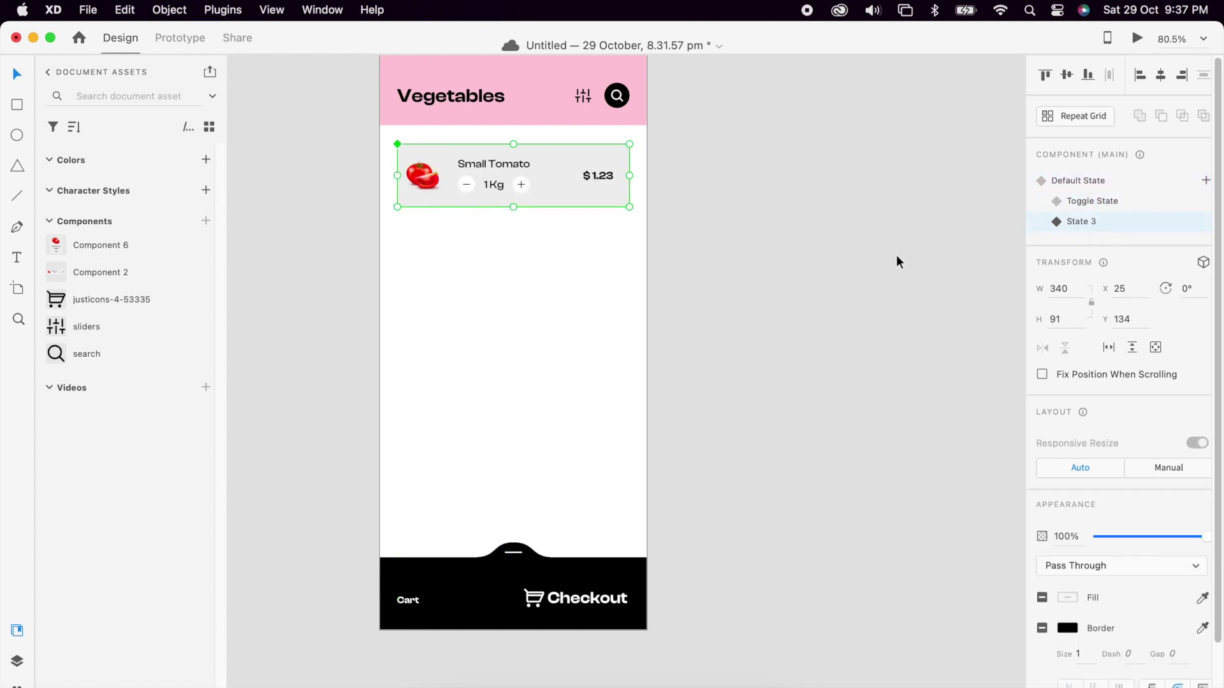
pyautogui.click(913, 278)
pyautogui.scroll(-3, 913, 278)
pyautogui.hscroll(2, 592, 320)
pyautogui.click(420, 113)
pyautogui.press('super+c')
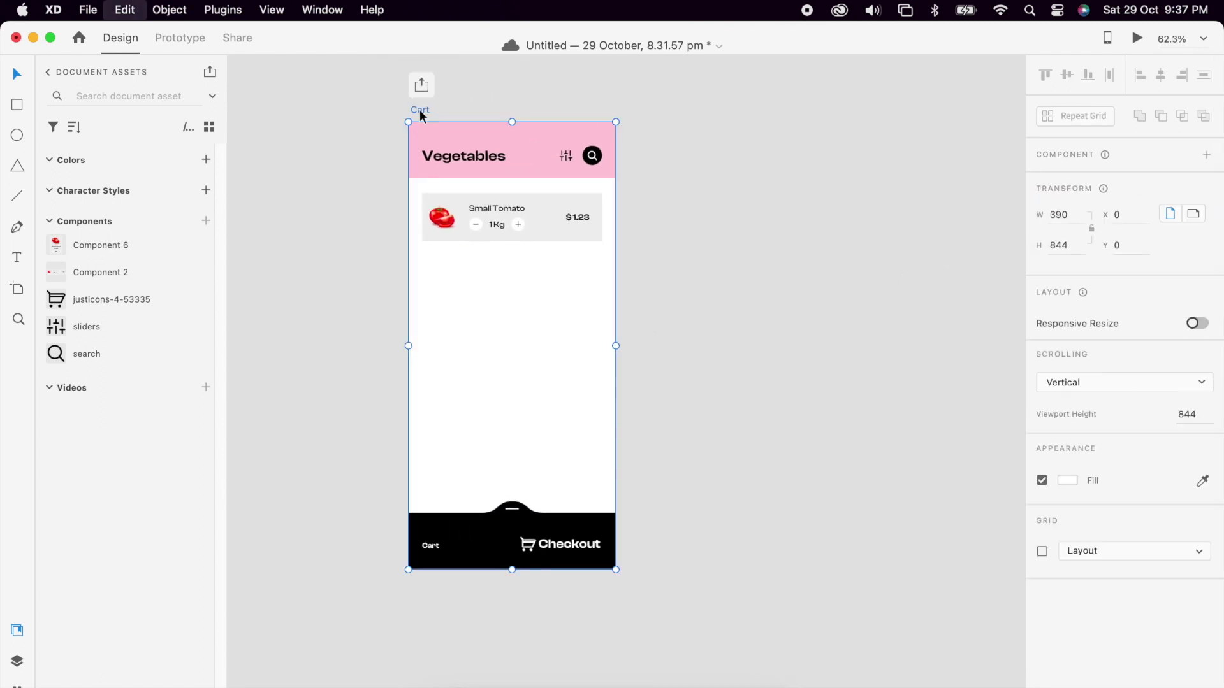
pyautogui.press('super+v')
pyautogui.scroll(-1, 774, 526)
pyautogui.hscroll(2, 774, 526)
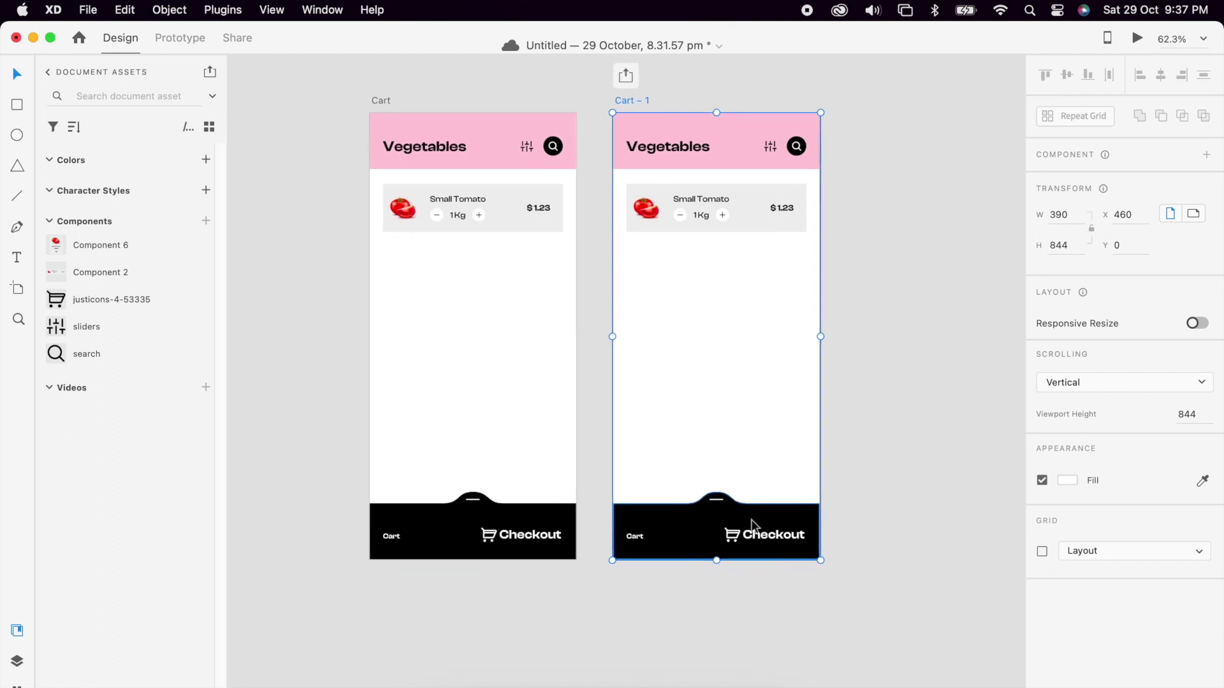
# - On the duplicated artboard, raise the black bar and its white handle, stretching the black shape back down to the artboard's lower edge
pyautogui.click(712, 525)
pyautogui.moveTo(679, 517); pyautogui.dragTo(682, 397)
pyautogui.doubleClick(701, 406)
pyautogui.moveTo(716, 438); pyautogui.dragTo(711, 557)
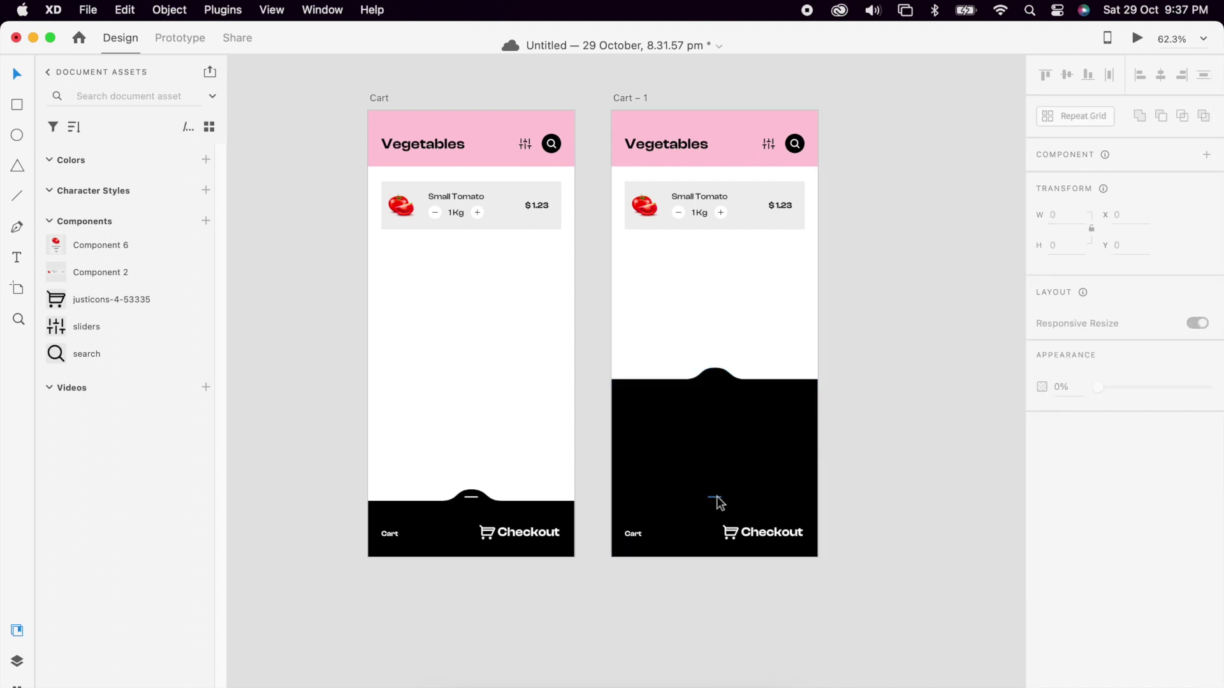
pyautogui.moveTo(717, 497); pyautogui.dragTo(720, 380)
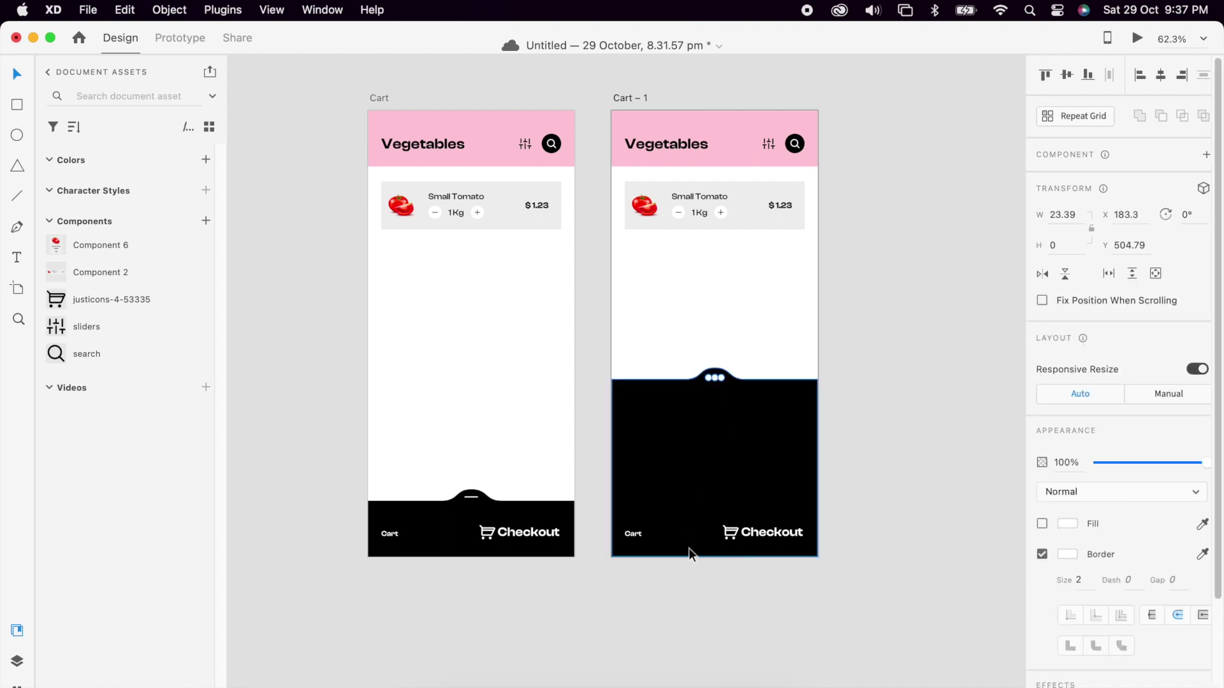
# - Inside the raised black panel, place the Cart label at Y 554, the Small Tomato card beneath it at Y 589 and Checkout centred below
pyautogui.moveTo(642, 536); pyautogui.dragTo(654, 415)
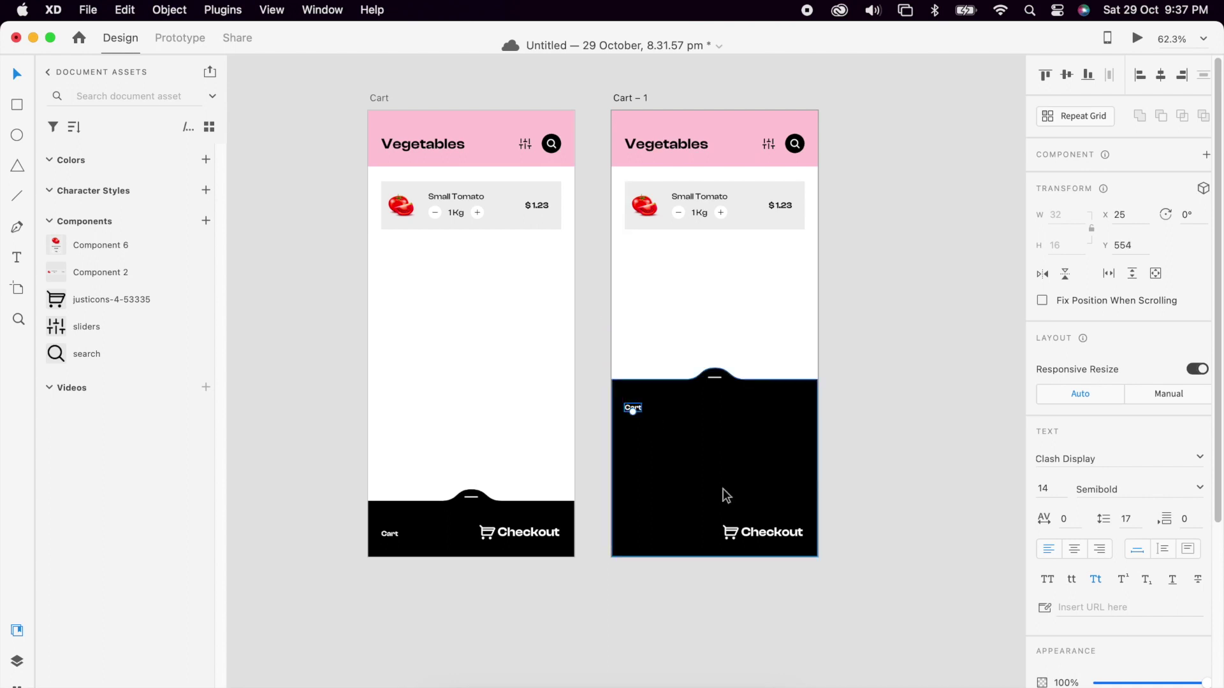
pyautogui.moveTo(789, 544); pyautogui.dragTo(746, 543)
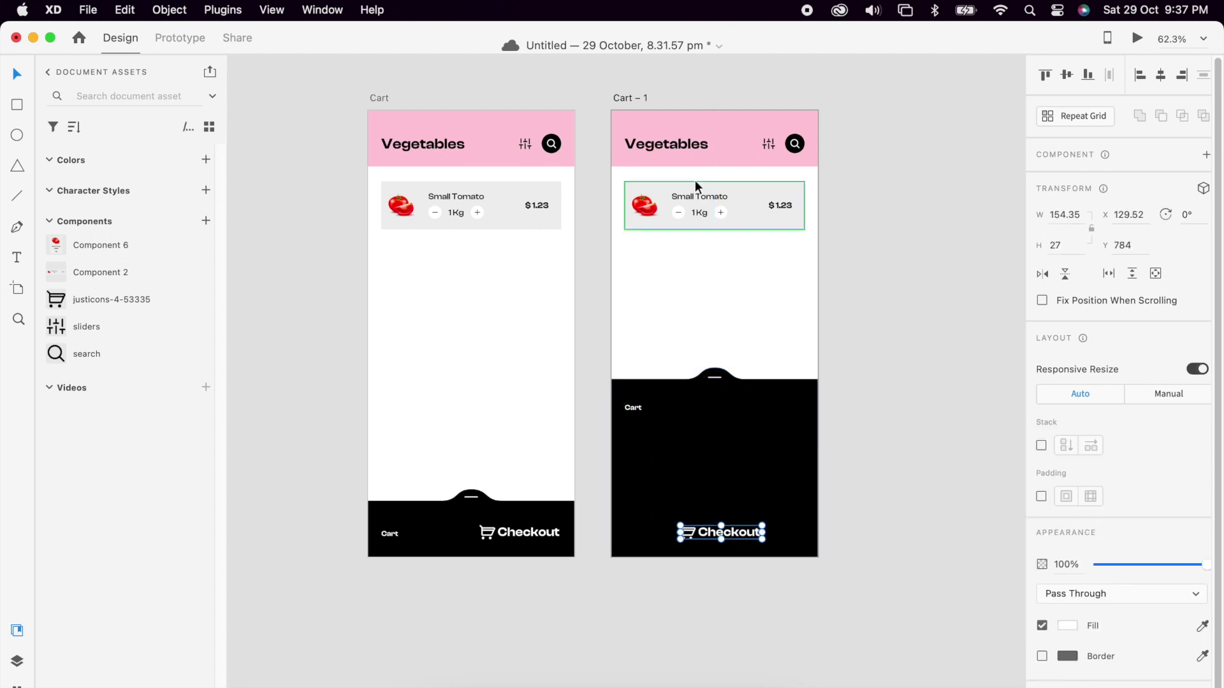
pyautogui.click(724, 210)
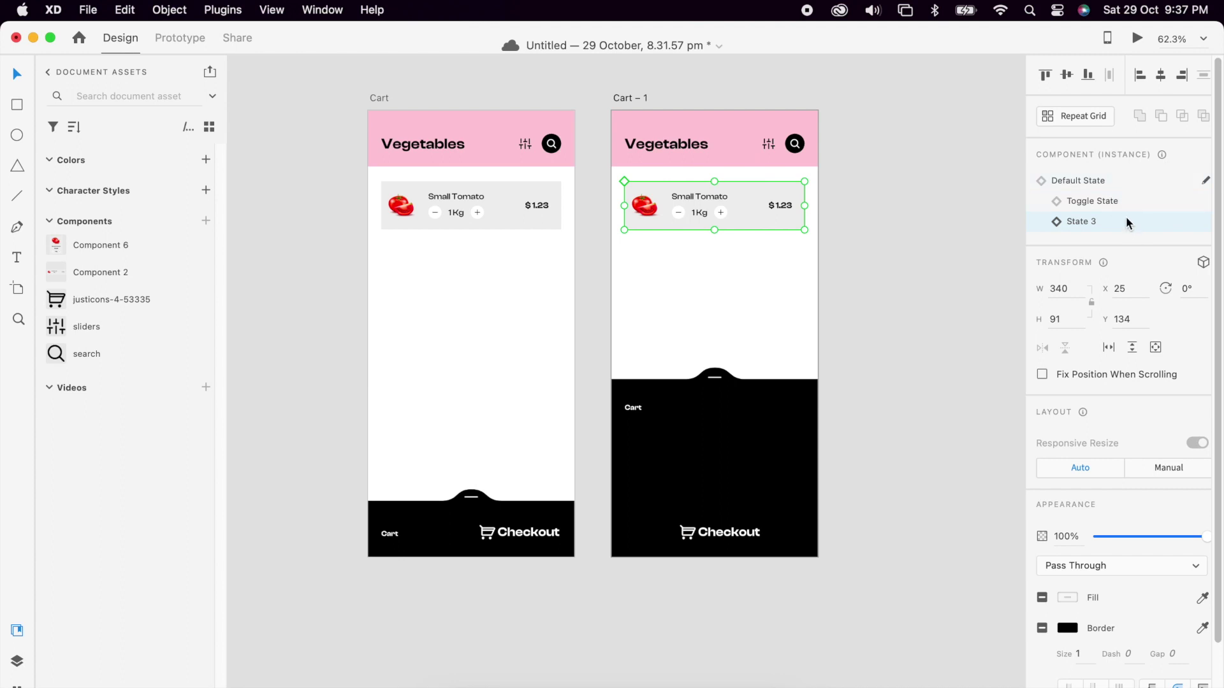
pyautogui.moveTo(765, 197); pyautogui.dragTo(744, 450)
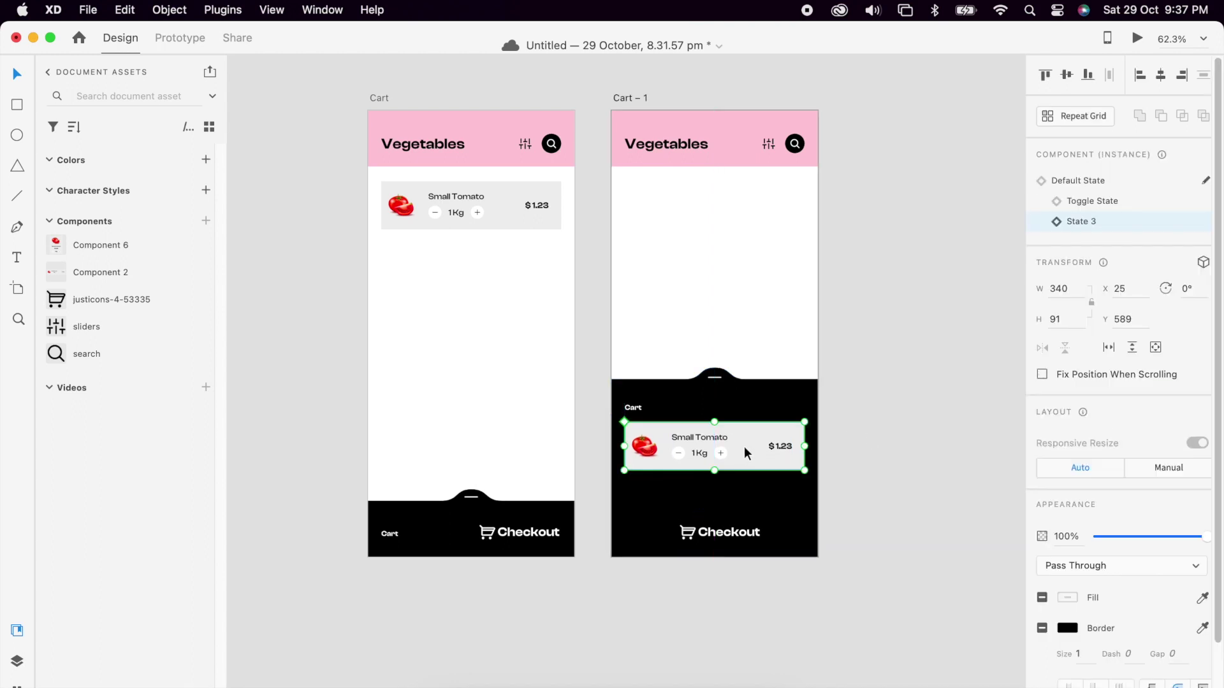
pyautogui.click(882, 486)
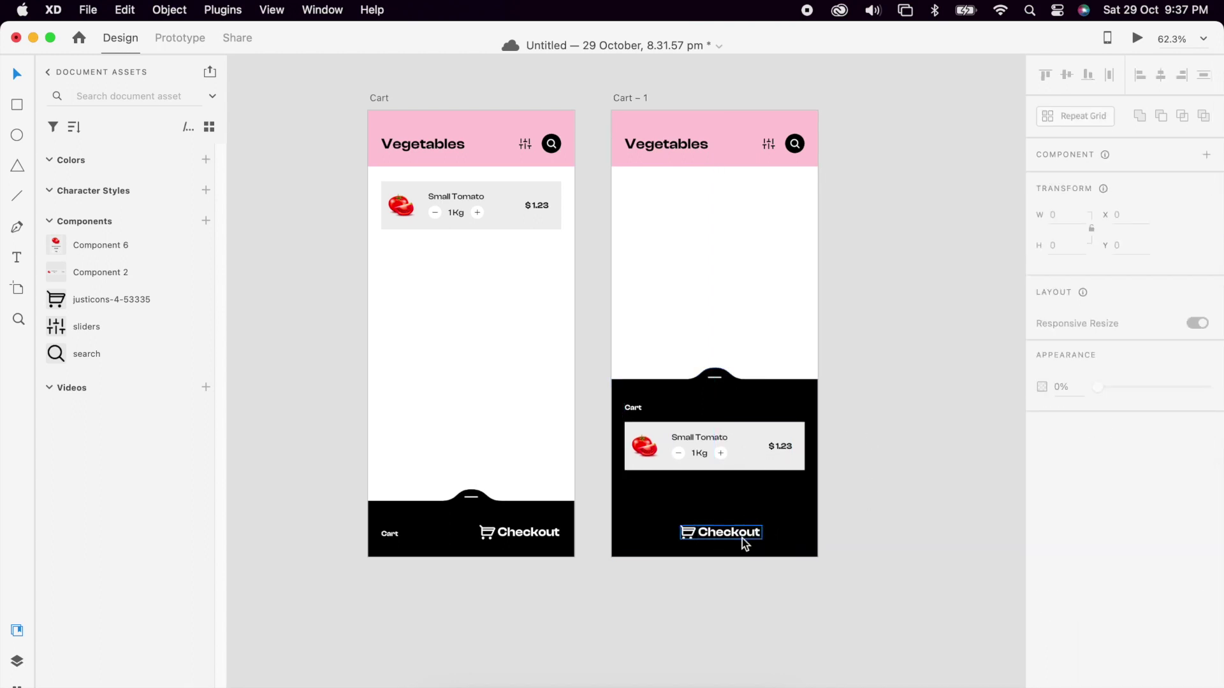
pyautogui.moveTo(745, 541); pyautogui.dragTo(738, 544)
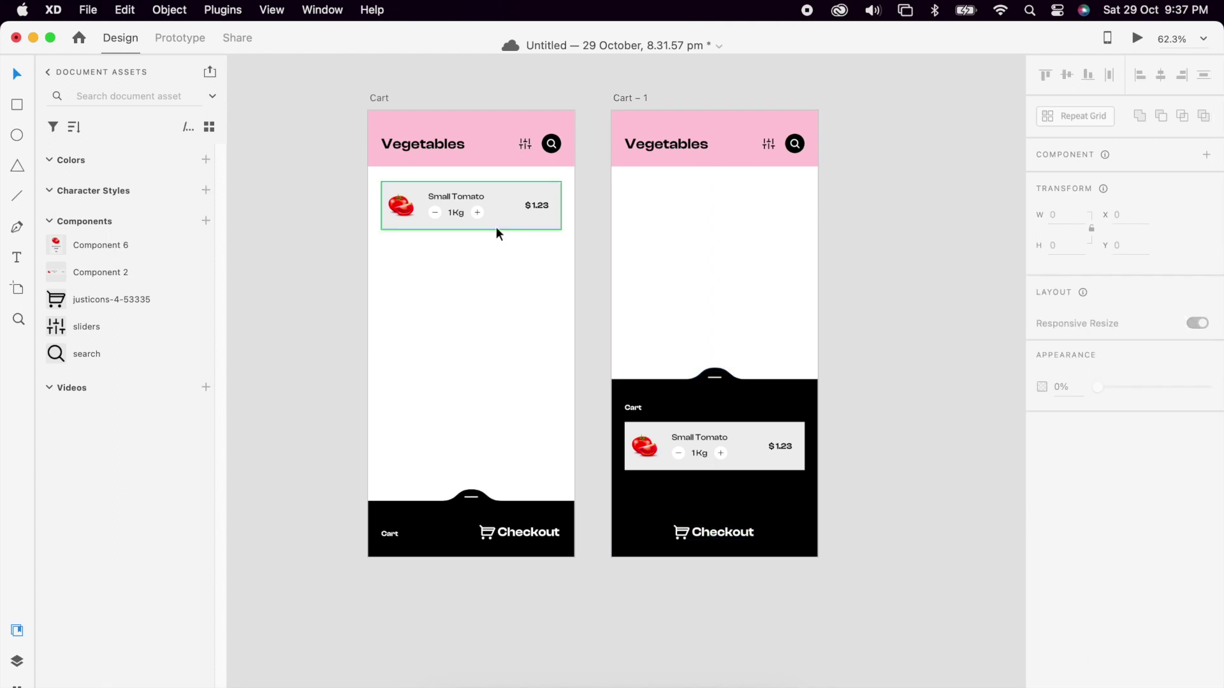
# - Set the original artboard's card to Toggle State and link its small tomato thumbnail to the Cart – 1 artboard as a prototype interaction
pyautogui.click(433, 223)
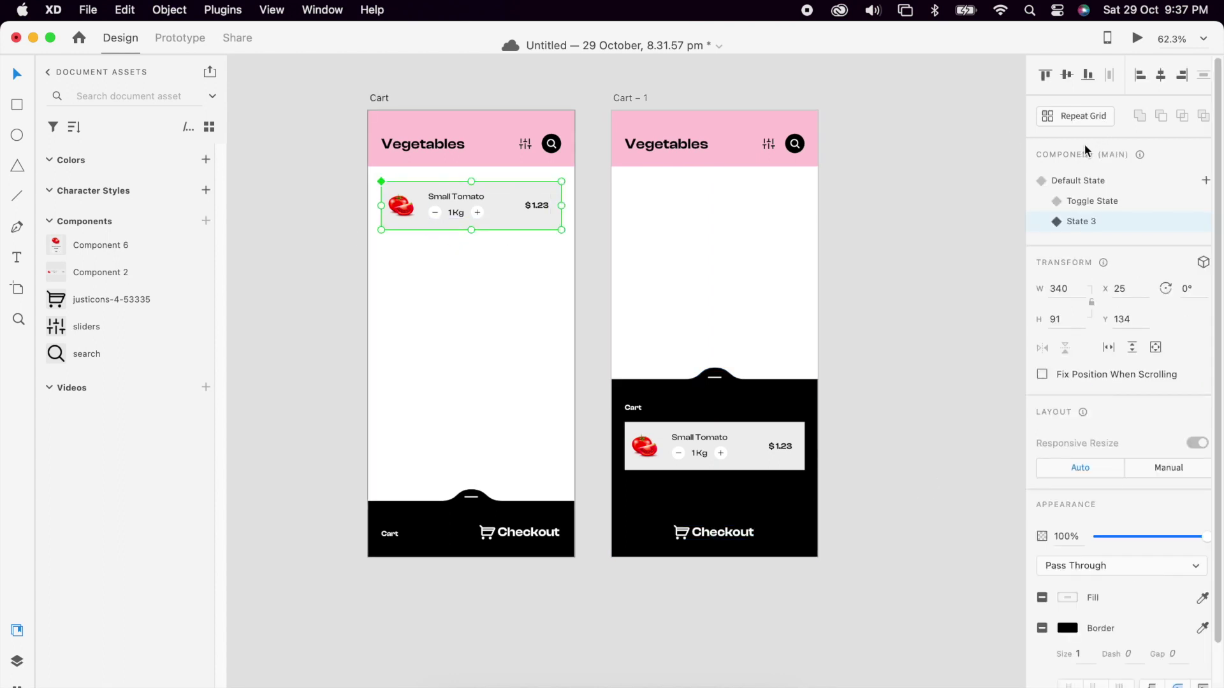
pyautogui.click(1109, 203)
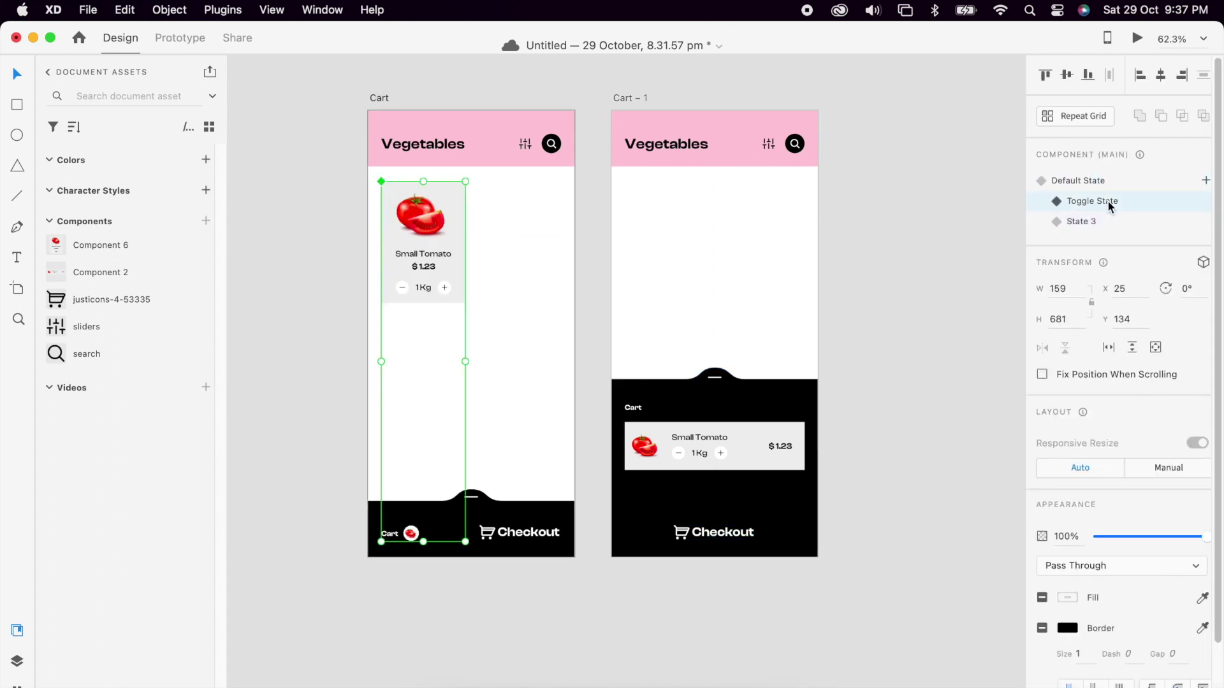
pyautogui.doubleClick(411, 534)
pyautogui.click(443, 568)
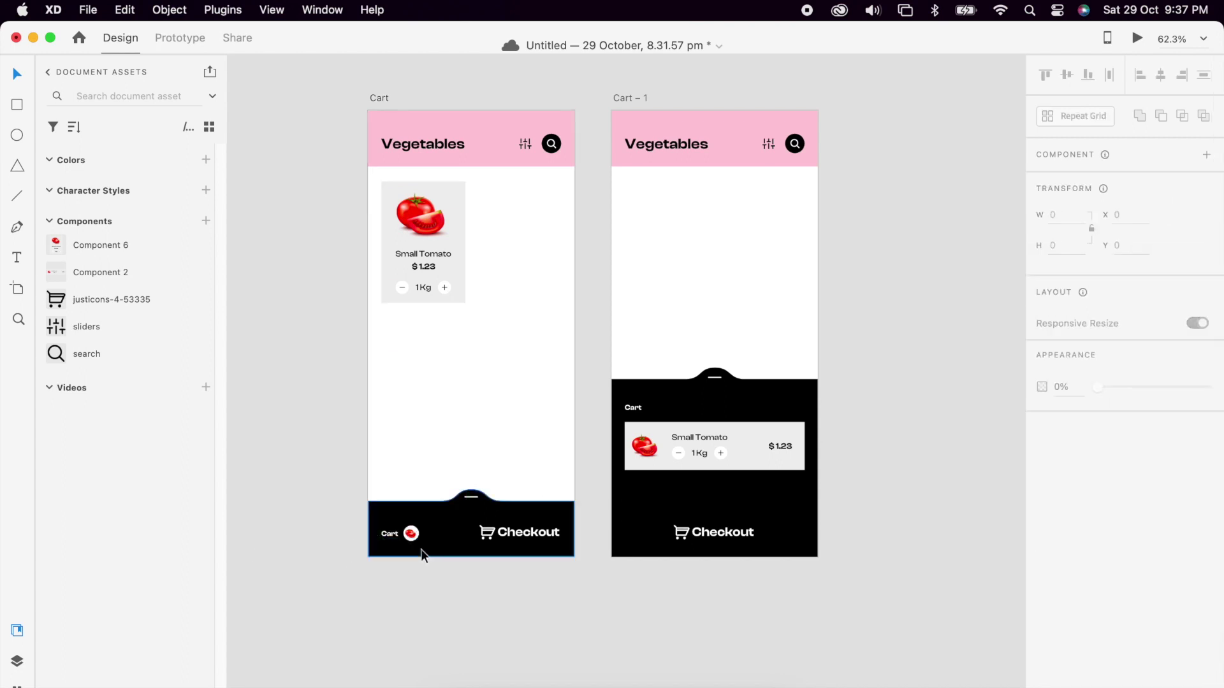
pyautogui.doubleClick(415, 540)
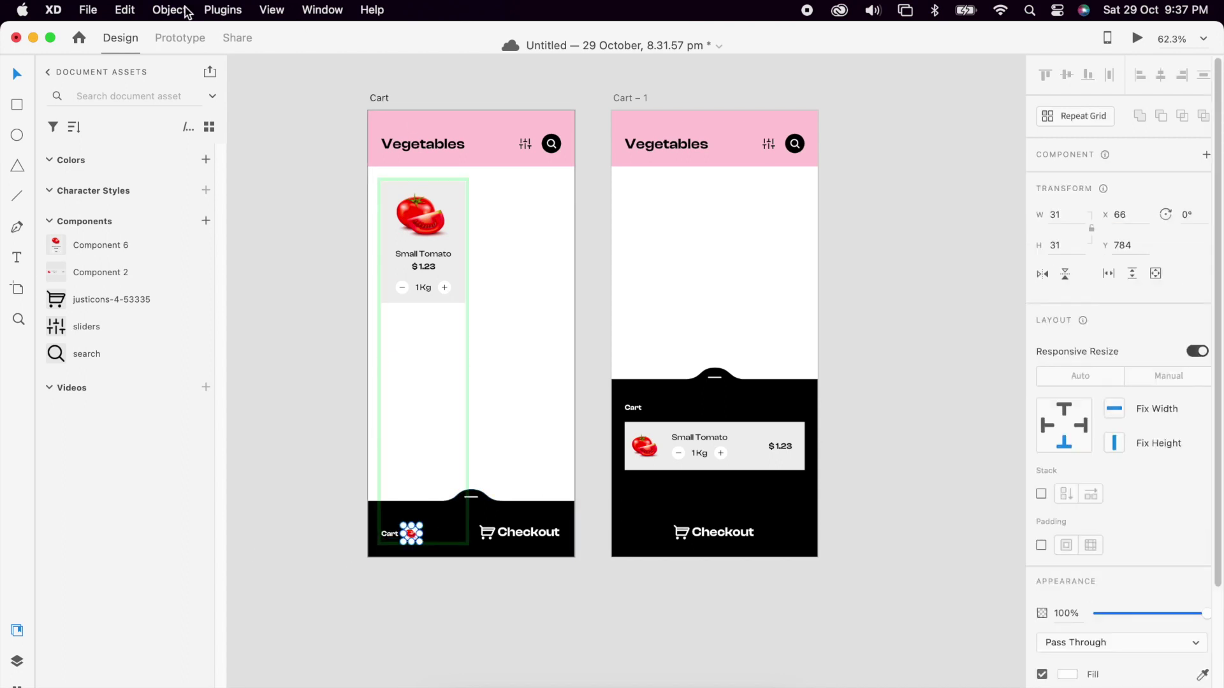
pyautogui.click(182, 38)
pyautogui.moveTo(419, 533); pyautogui.dragTo(698, 361)
# - Configure the thumbnail's interaction as a Tap trigger with Auto-Animate to Cart – 1, Ease In-Out easing and 0.8 s duration
pyautogui.click(1107, 115)
pyautogui.click(1065, 122)
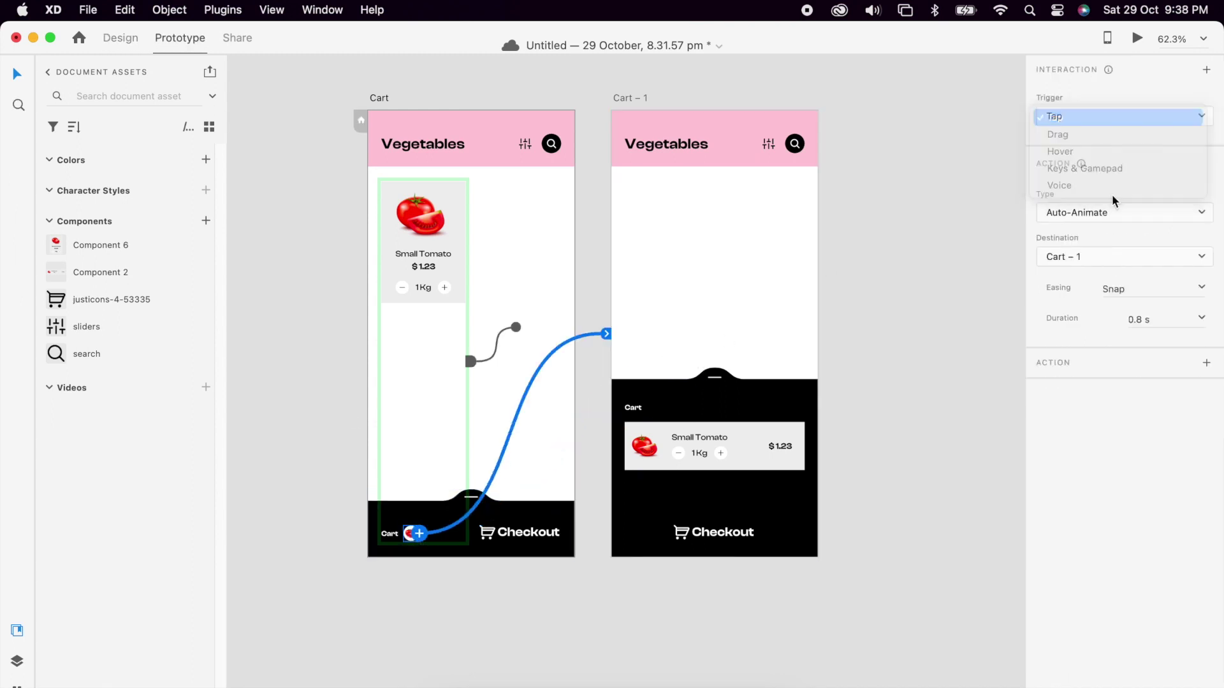
pyautogui.click(1115, 215)
pyautogui.click(1117, 216)
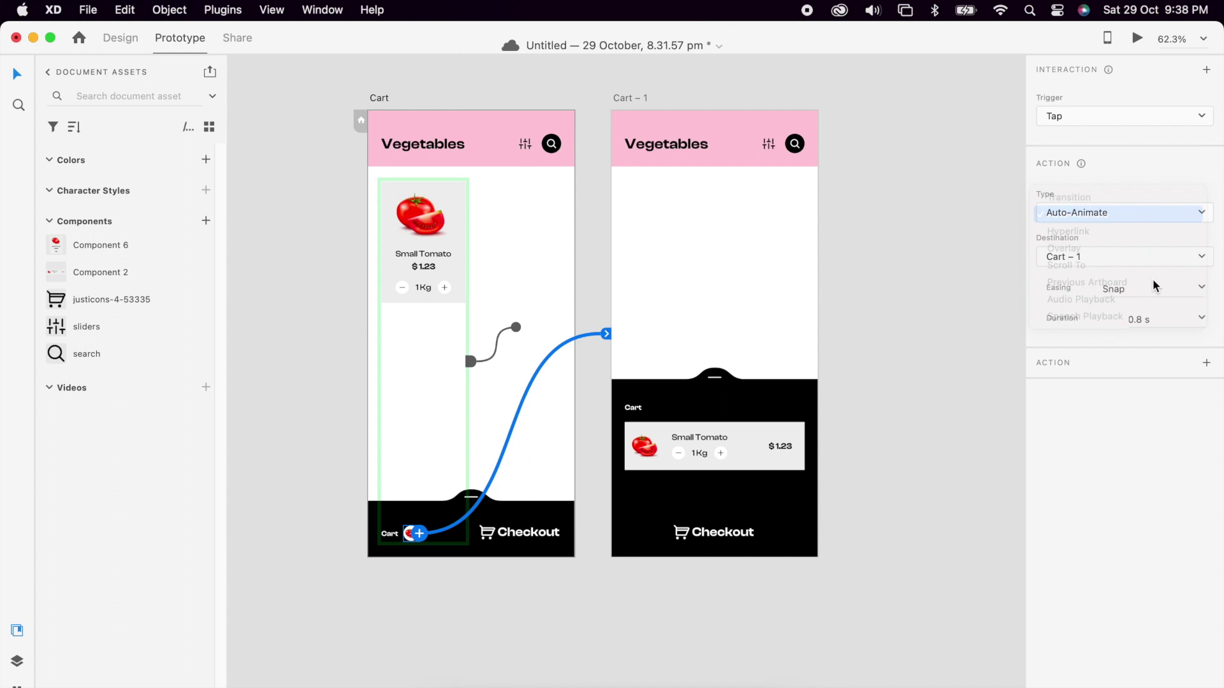
pyautogui.click(1196, 288)
pyautogui.click(1143, 348)
pyautogui.click(1207, 327)
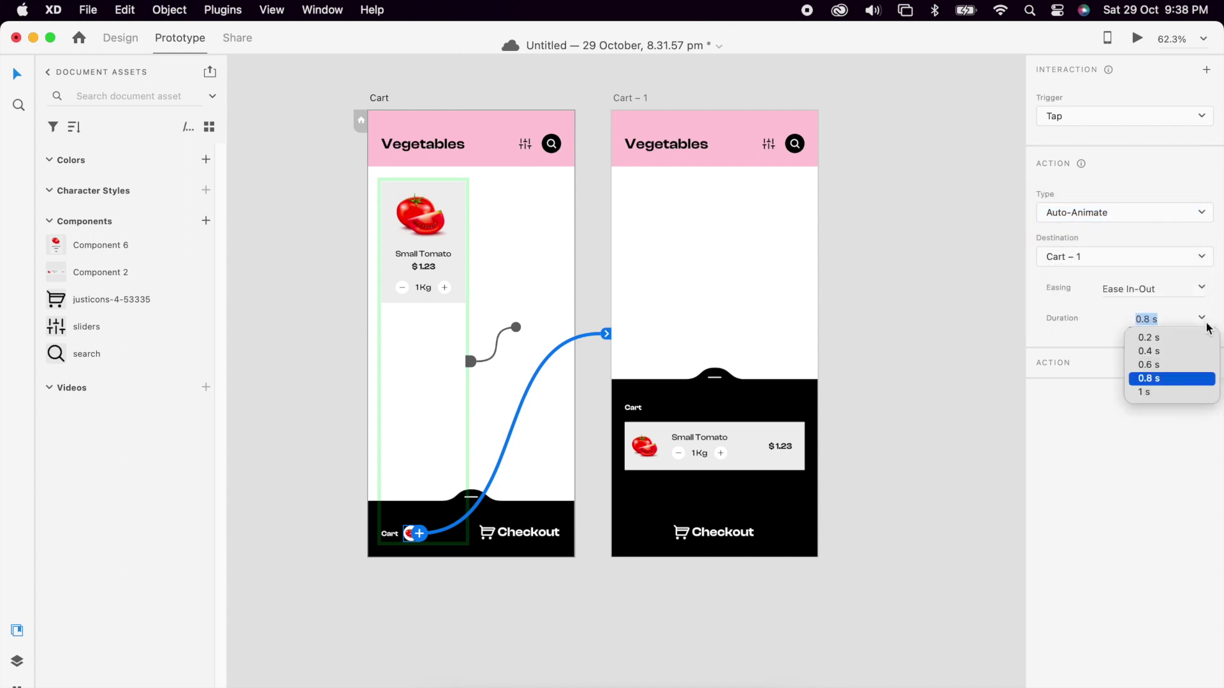
pyautogui.click(1151, 379)
pyautogui.click(916, 332)
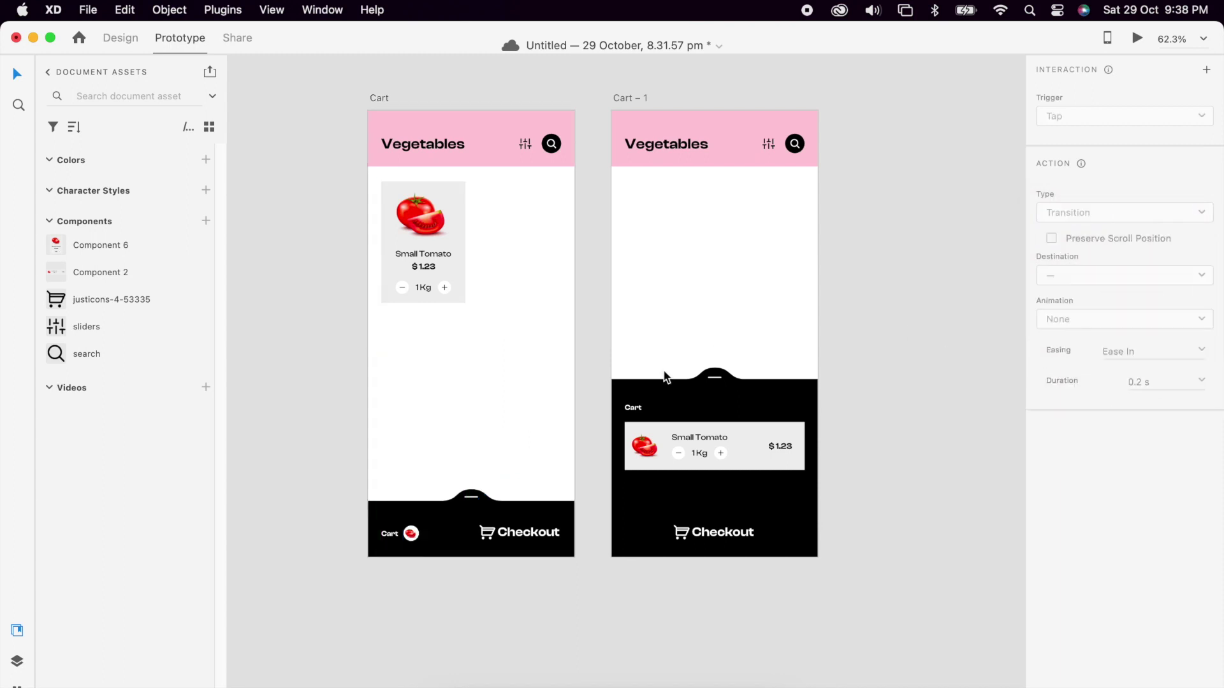
# - Link the black panel on Cart – 1 back to the Cart artboard
pyautogui.click(713, 408)
pyautogui.moveTo(821, 471); pyautogui.dragTo(450, 542)
pyautogui.click(527, 376)
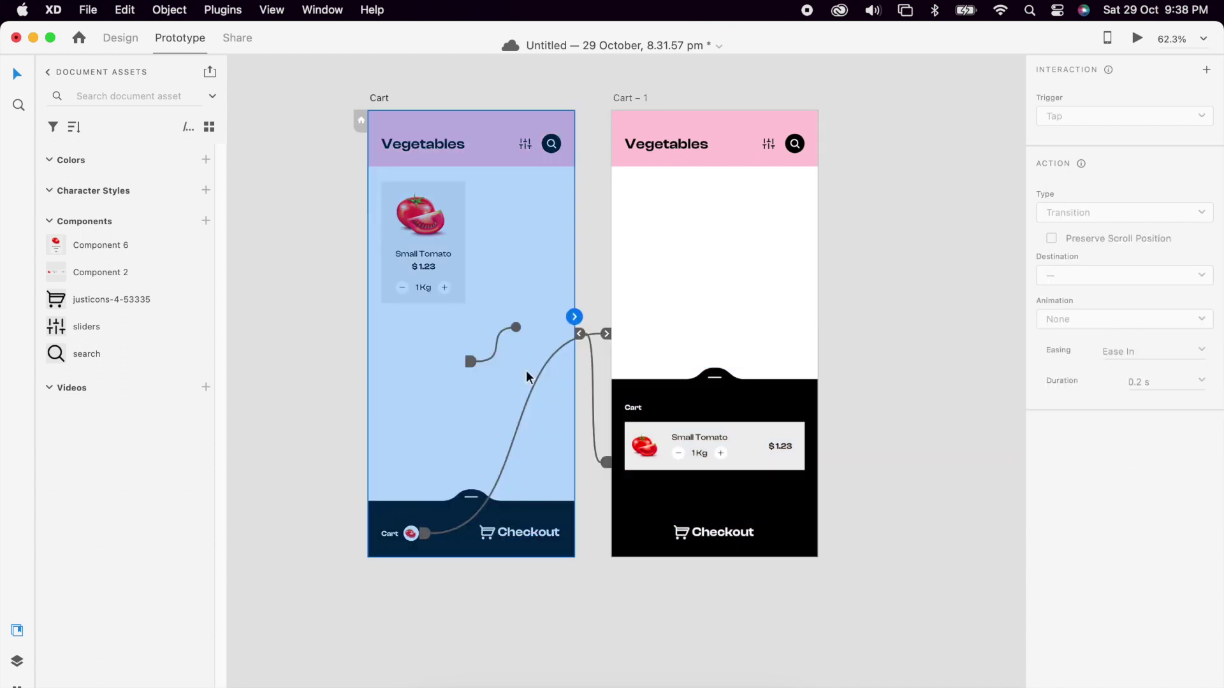
# - Preview the prototype and trigger the tomato thumbnail in the Cart bar to test the expanding cart panel
pyautogui.click(1138, 39)
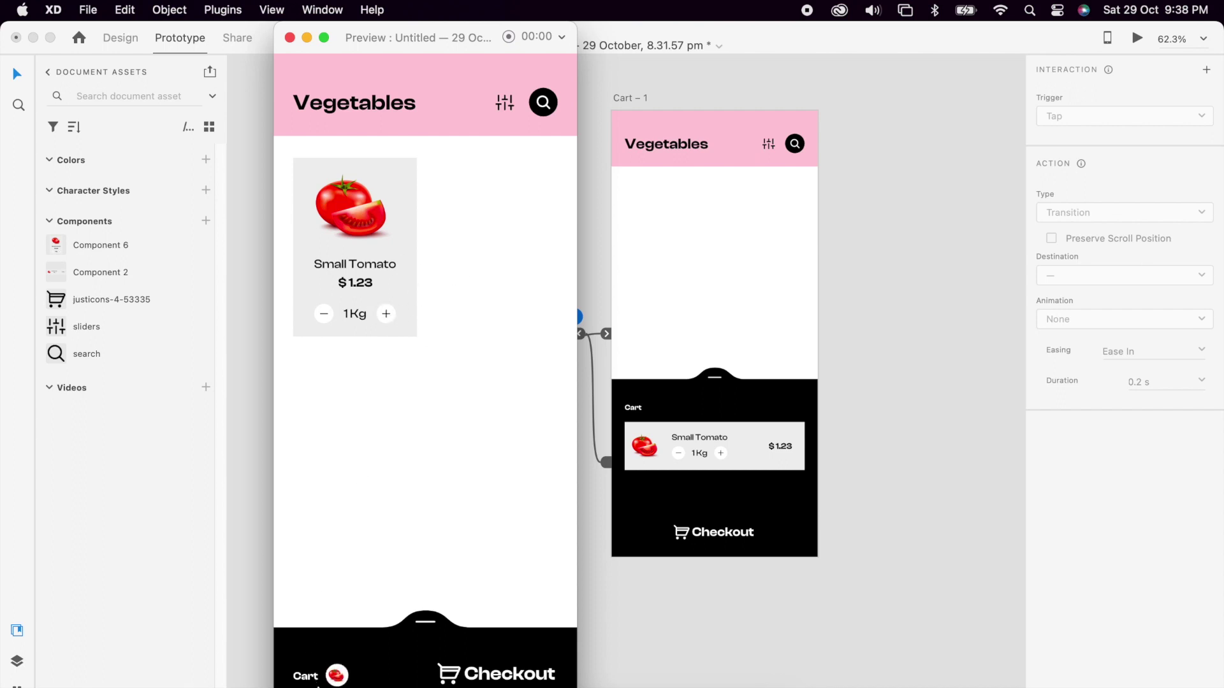
pyautogui.click(337, 677)
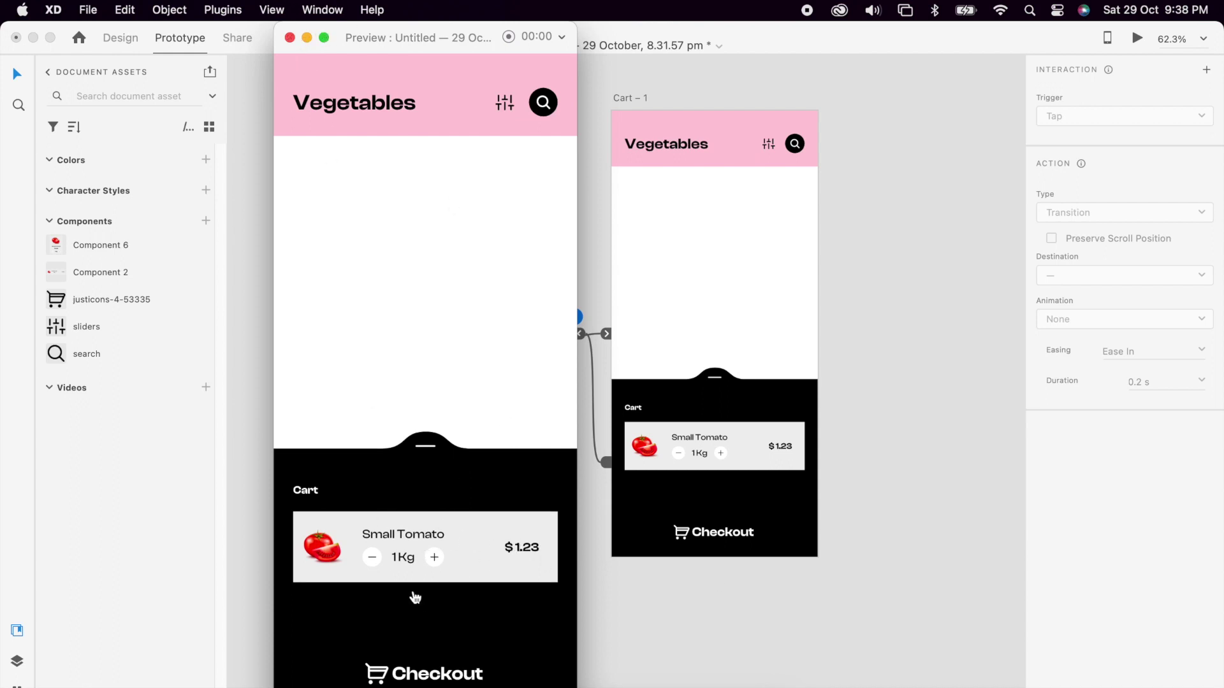
# - Collapse and re-expand the cart panel in the preview to check the transitions in both directions, and close the preview
pyautogui.click(467, 480)
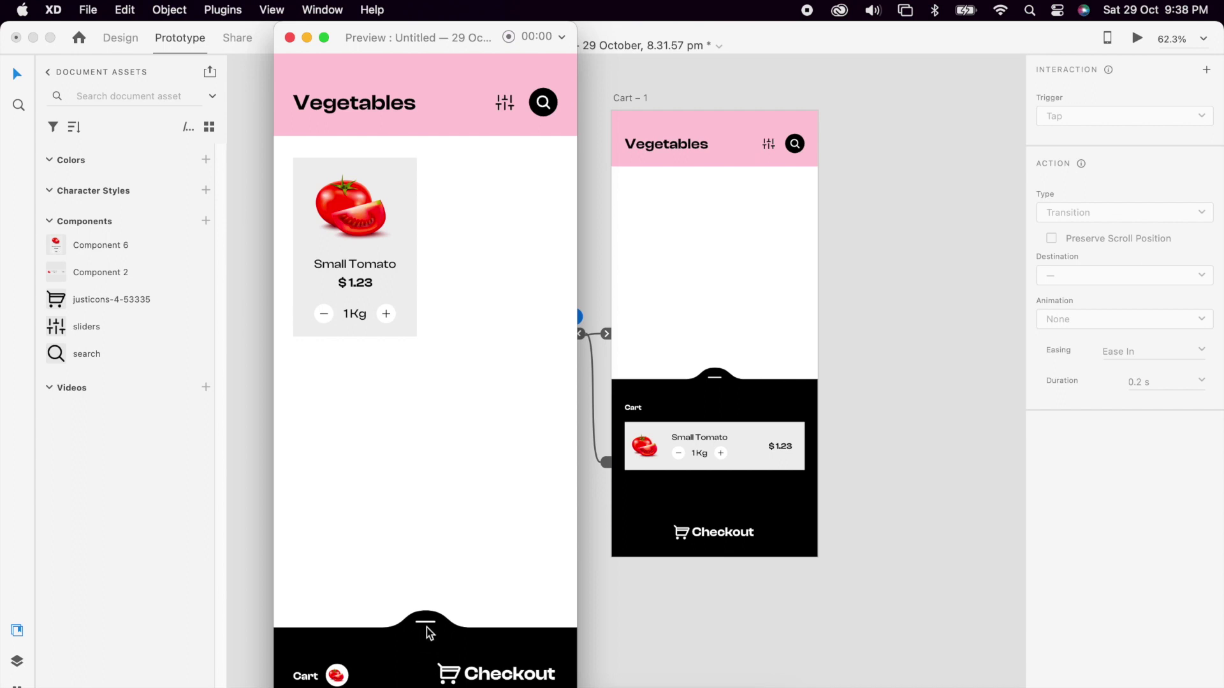
pyautogui.click(337, 678)
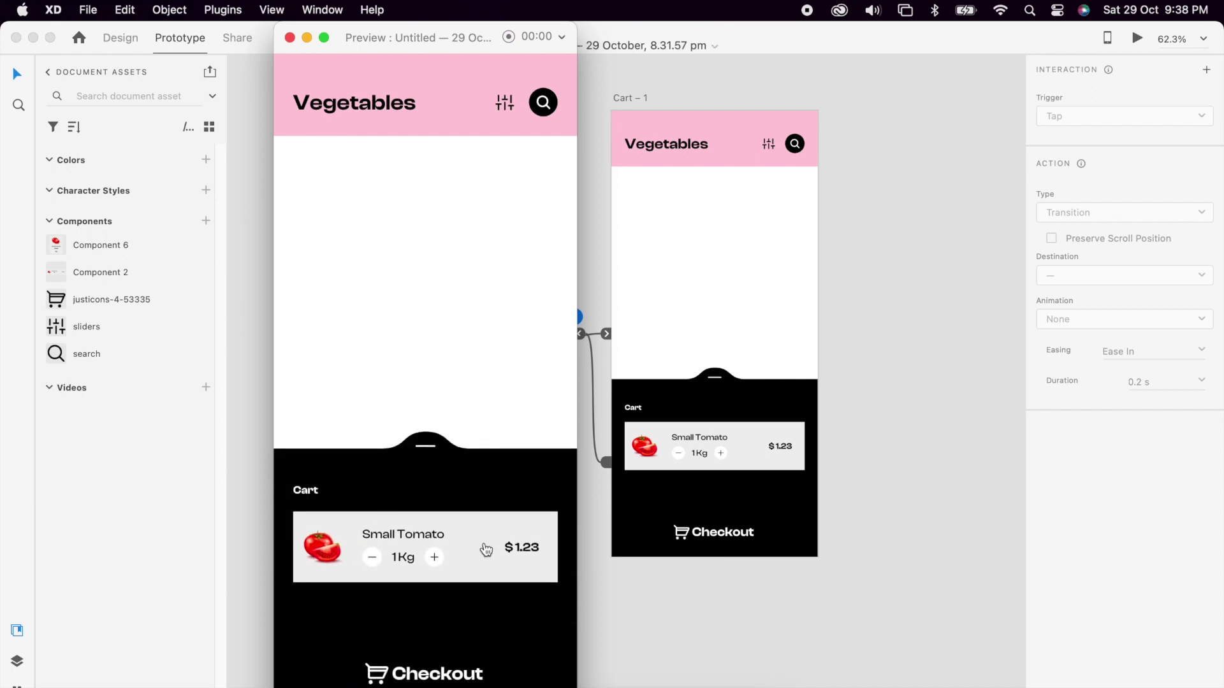
pyautogui.click(357, 527)
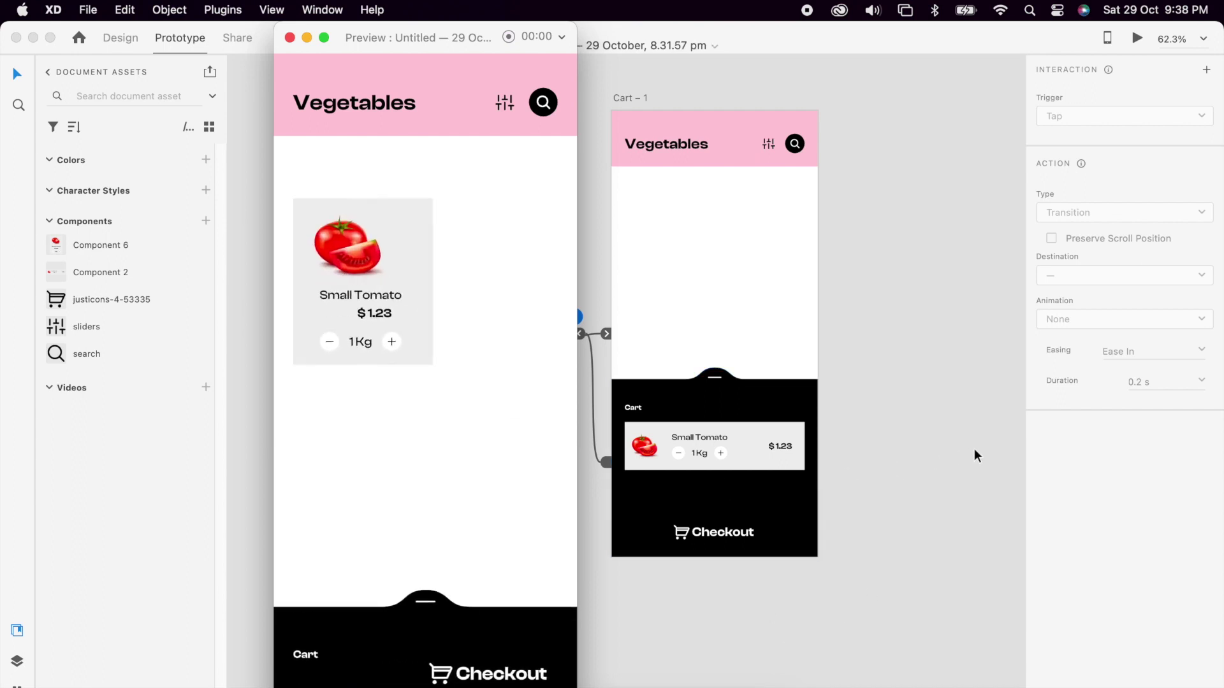
pyautogui.click(290, 39)
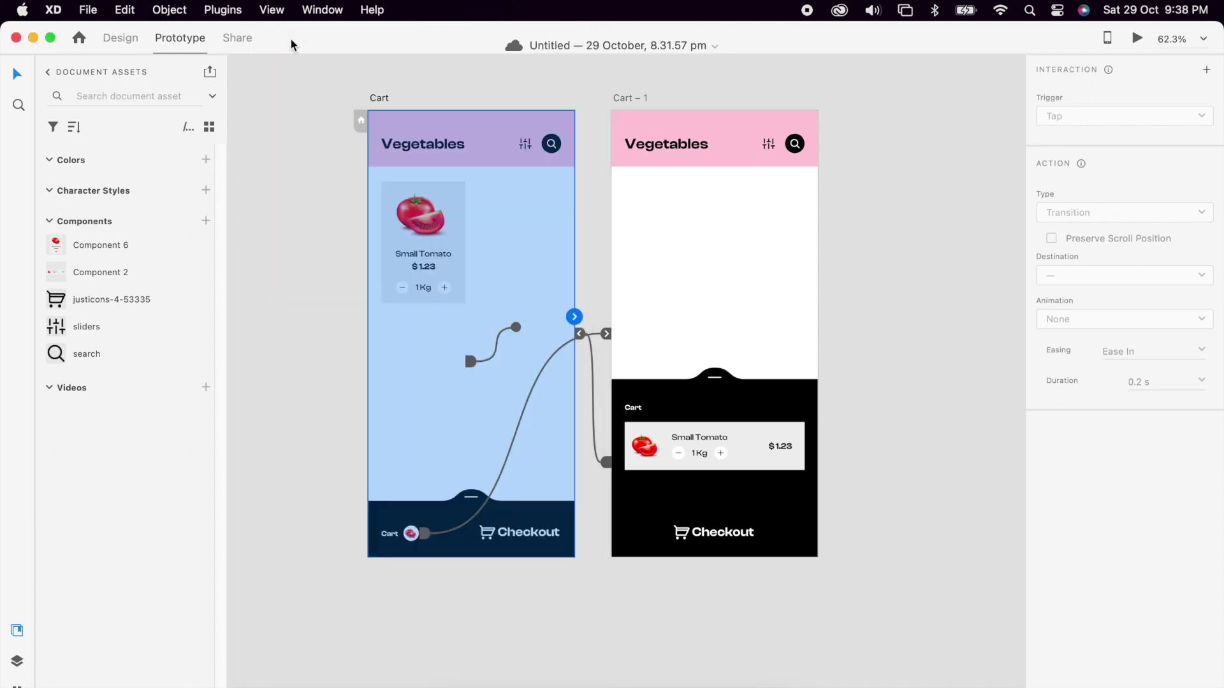
# - Return to design mode and set the Small Tomato card on the Cart artboard to Default State
pyautogui.click(897, 320)
pyautogui.click(122, 38)
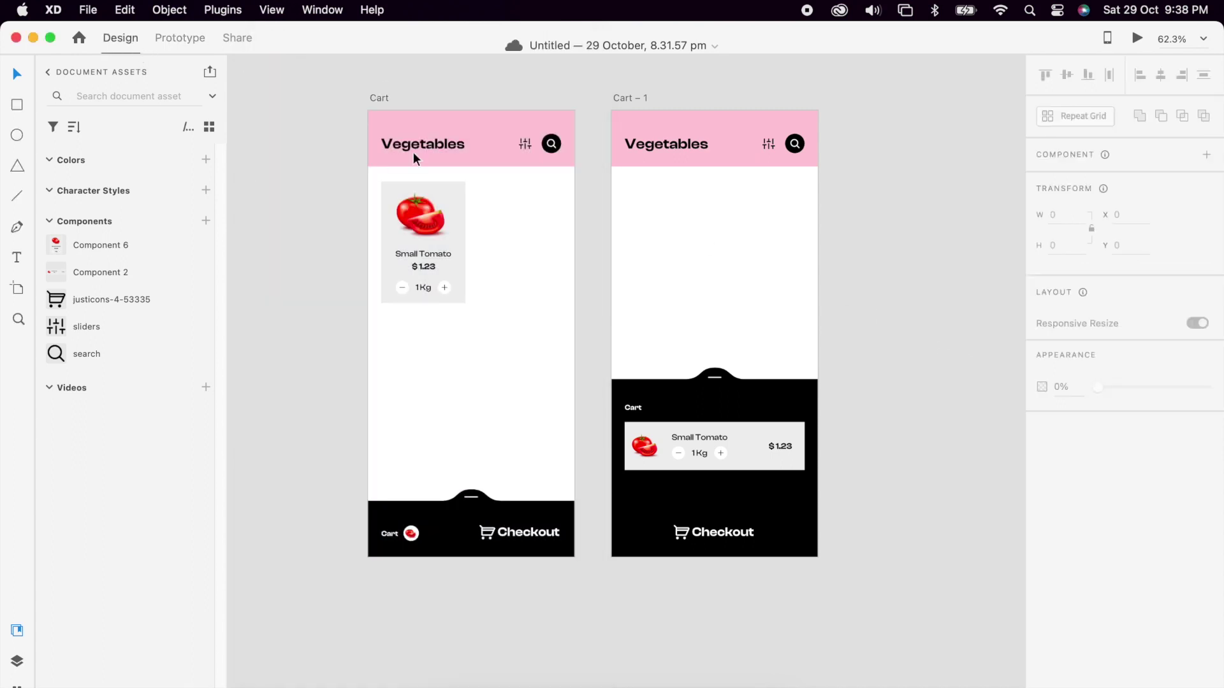
pyautogui.click(447, 295)
pyautogui.click(1087, 181)
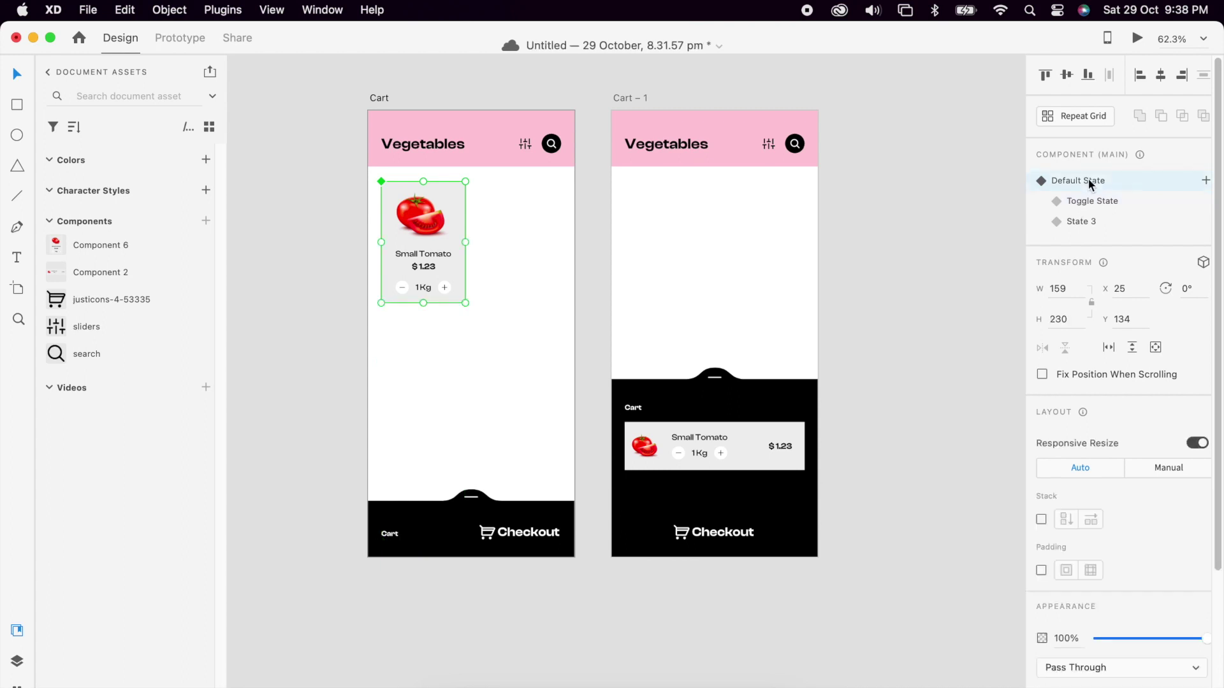
# - Preview the full flow from product card to cart thumbnail to expanded cart panel, and close the preview
pyautogui.click(1138, 38)
pyautogui.click(387, 315)
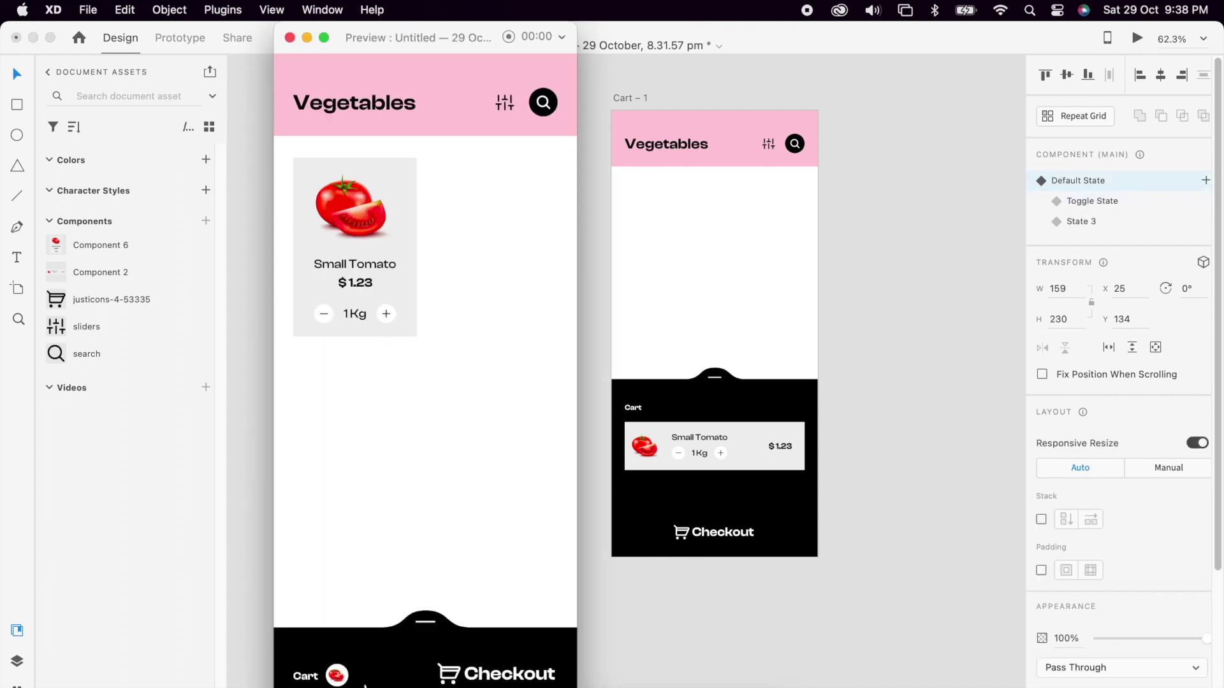
pyautogui.click(364, 685)
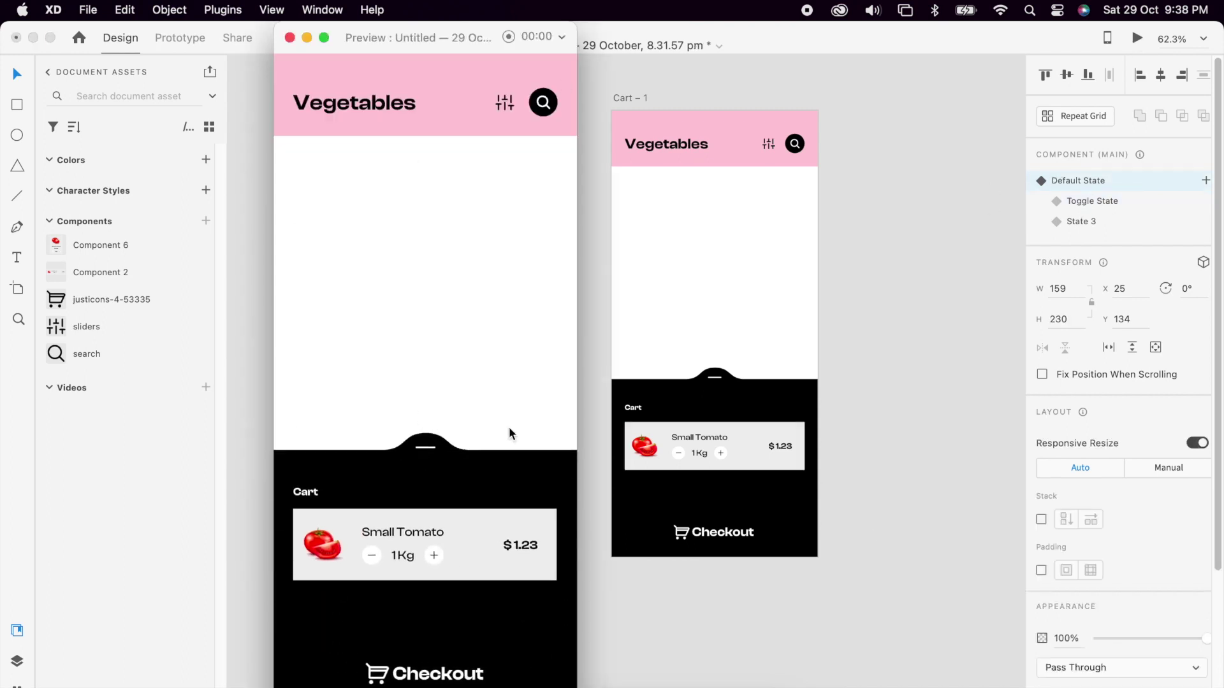
pyautogui.click(510, 434)
pyautogui.click(289, 38)
# - Duplicate the Small Tomato card beside the original on the Cart artboard and turn the copy into a Mushroom card with a mushroom picture
pyautogui.scroll(-3, 923, 273)
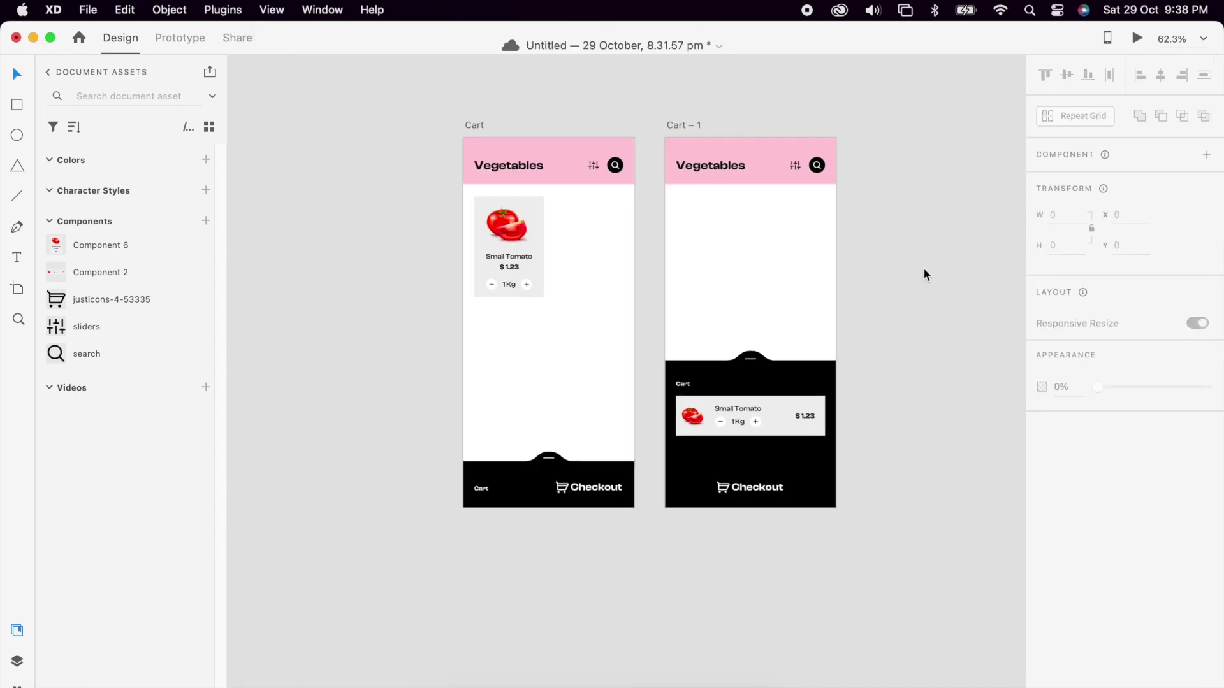
pyautogui.click(1109, 218)
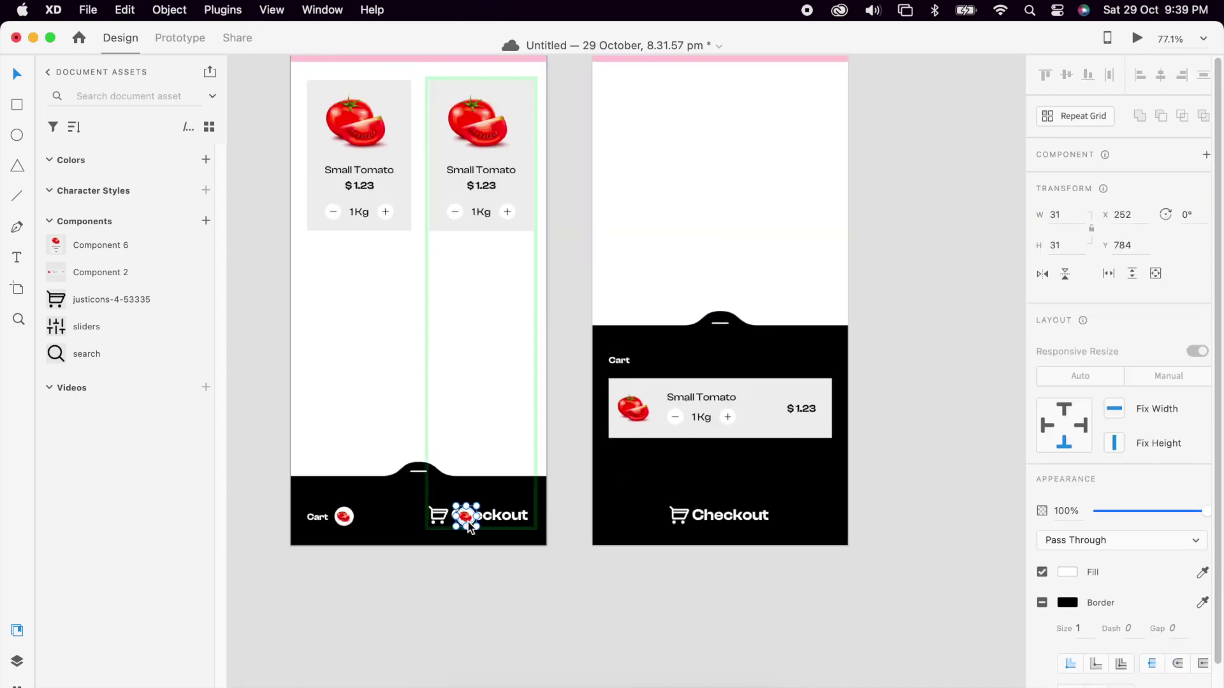
pyautogui.press('super+Tab')
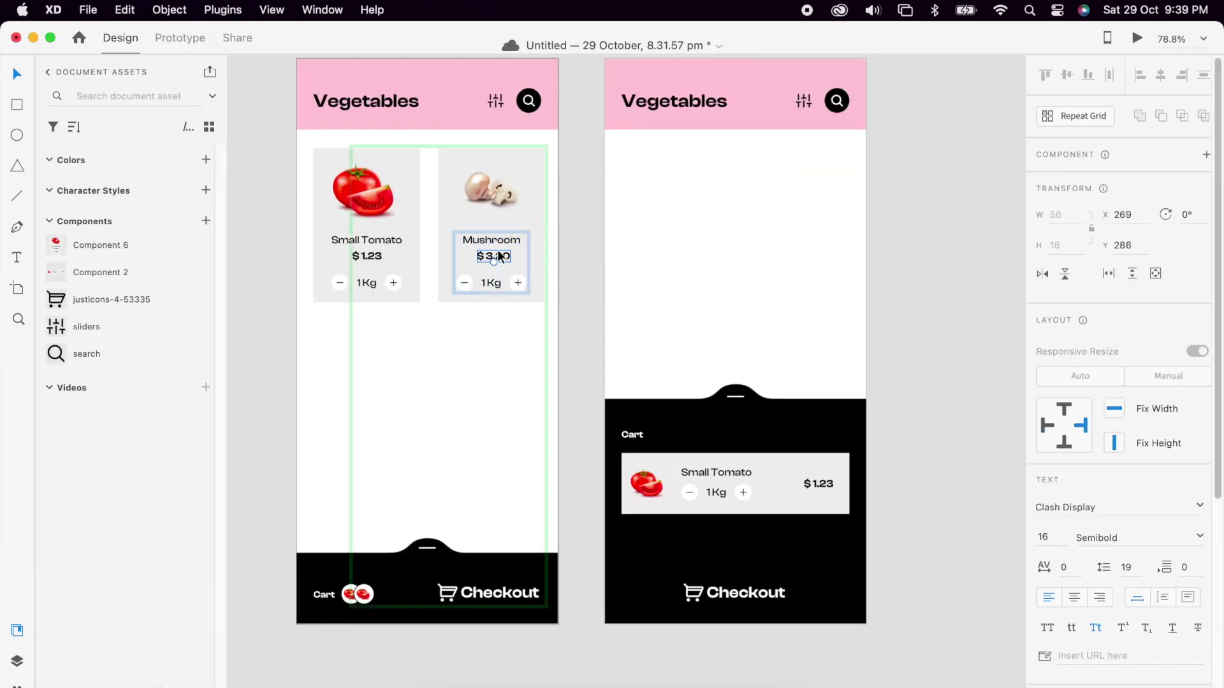